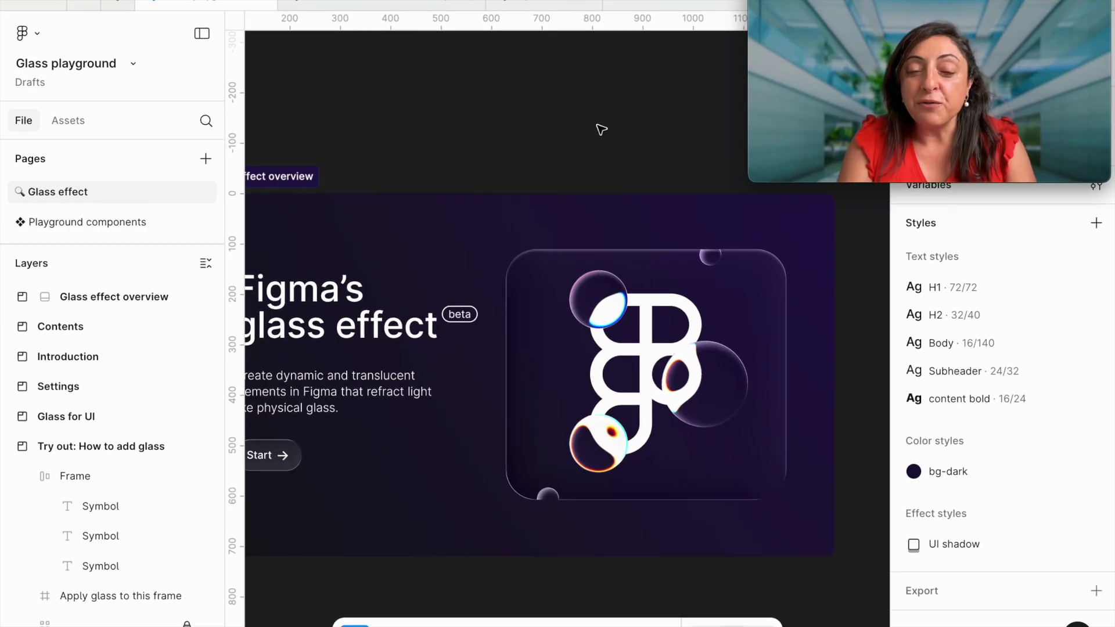
Step: Scroll the canvas to the 'Try out: How to add glass' frame with its three white icons
{"action": "scroll", "coordinate": [894, 182], "scroll_direction": "down", "scroll_amount": 5}
{"action": "scroll", "coordinate": [894, 183], "scroll_direction": "up", "scroll_amount": 1}
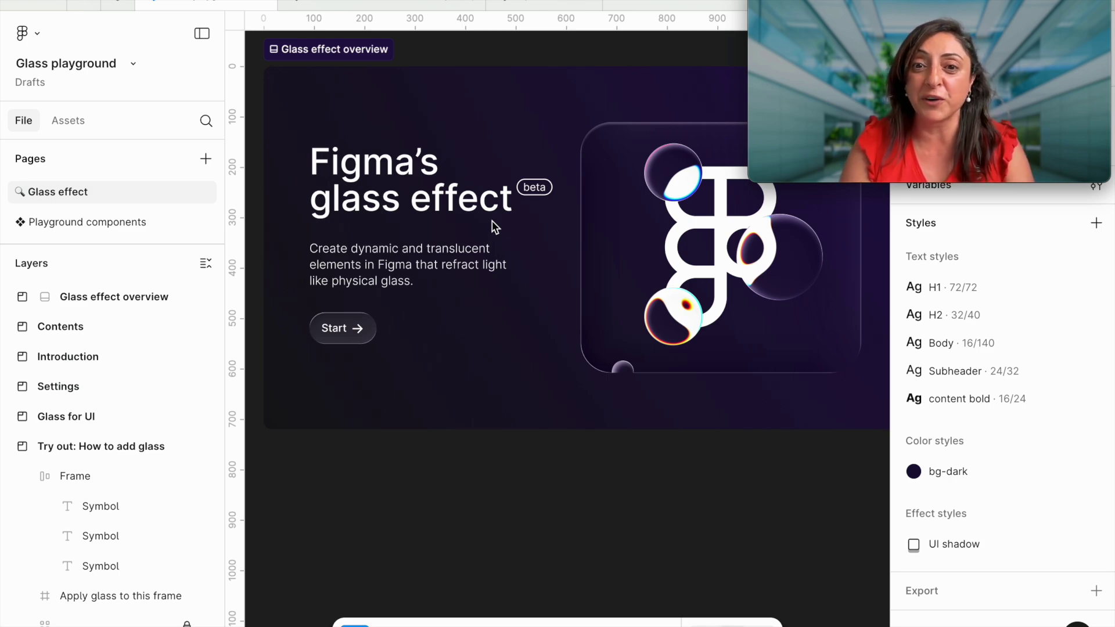
{"action": "scroll", "coordinate": [493, 221], "scroll_direction": "right", "scroll_amount": 5}
{"action": "scroll", "coordinate": [493, 221], "scroll_direction": "down", "scroll_amount": 4}
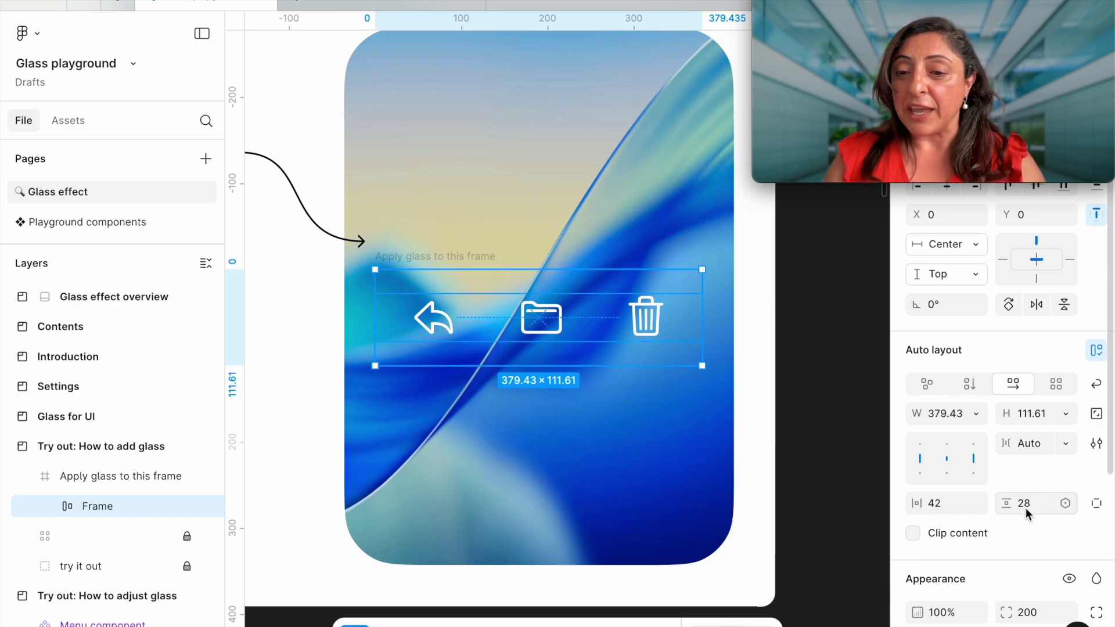
{"action": "scroll", "coordinate": [1025, 507], "scroll_direction": "down", "scroll_amount": 5}
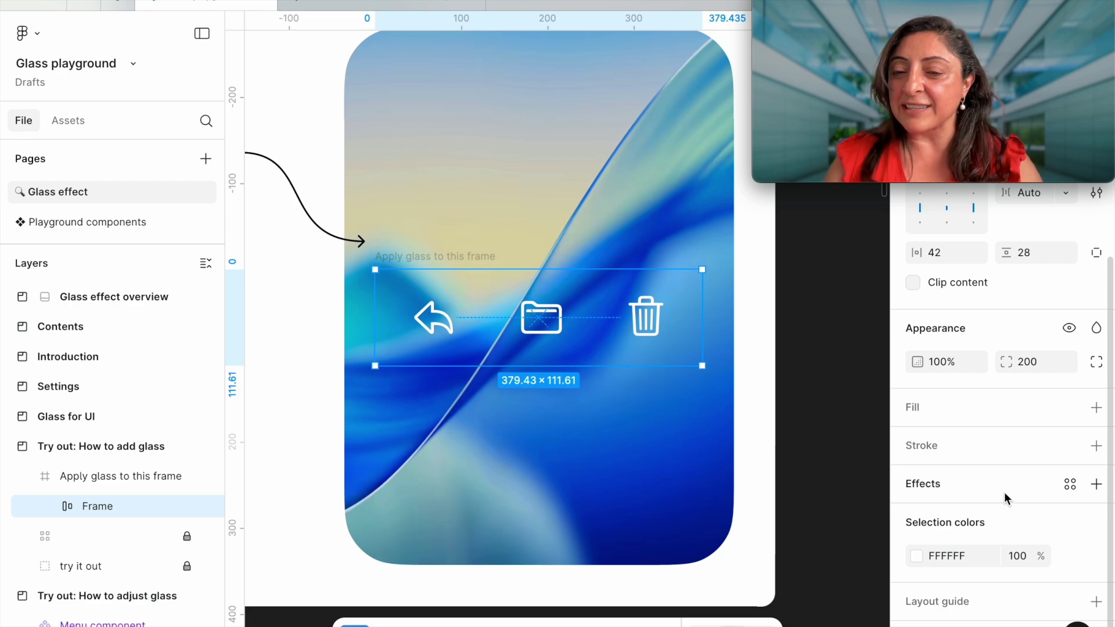
Step: Add a Glass effect to the back, folder and trash icon frame, with light at -59° and 80%
{"action": "left_click", "coordinate": [1096, 484]}
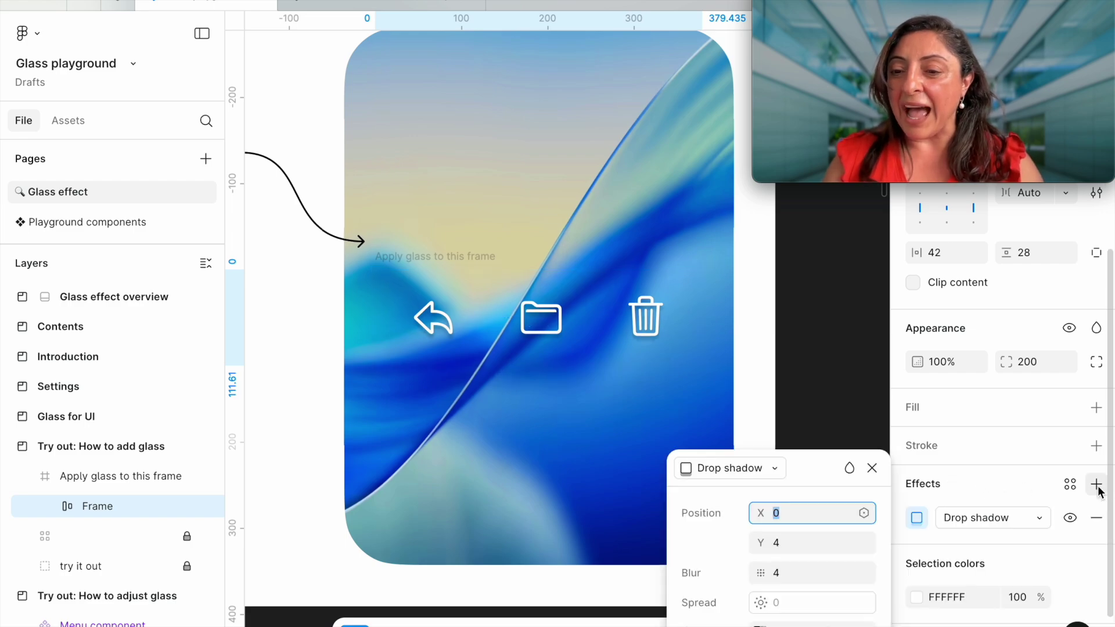
{"action": "left_click", "coordinate": [774, 468]}
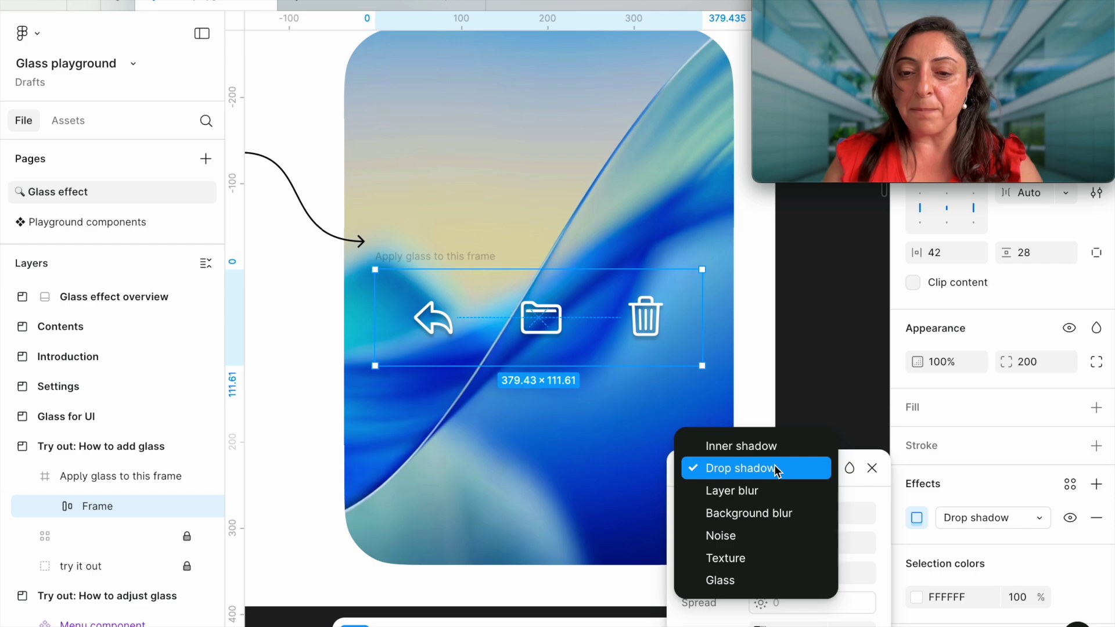
{"action": "left_click", "coordinate": [744, 579]}
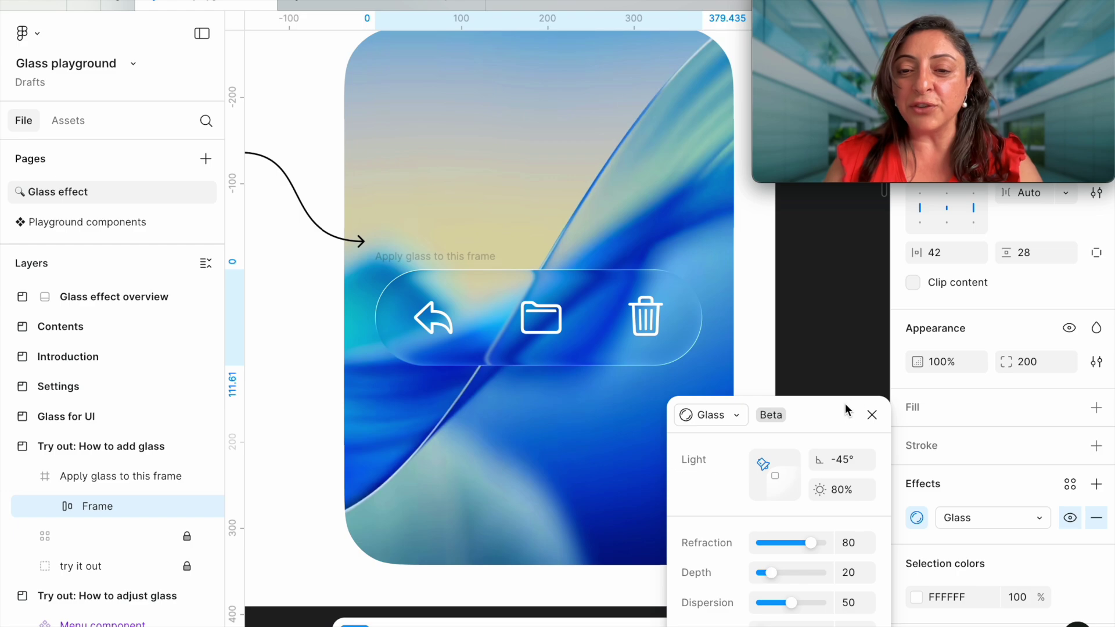
{"action": "left_click_drag", "start_coordinate": [846, 404], "coordinate": [887, 227]}
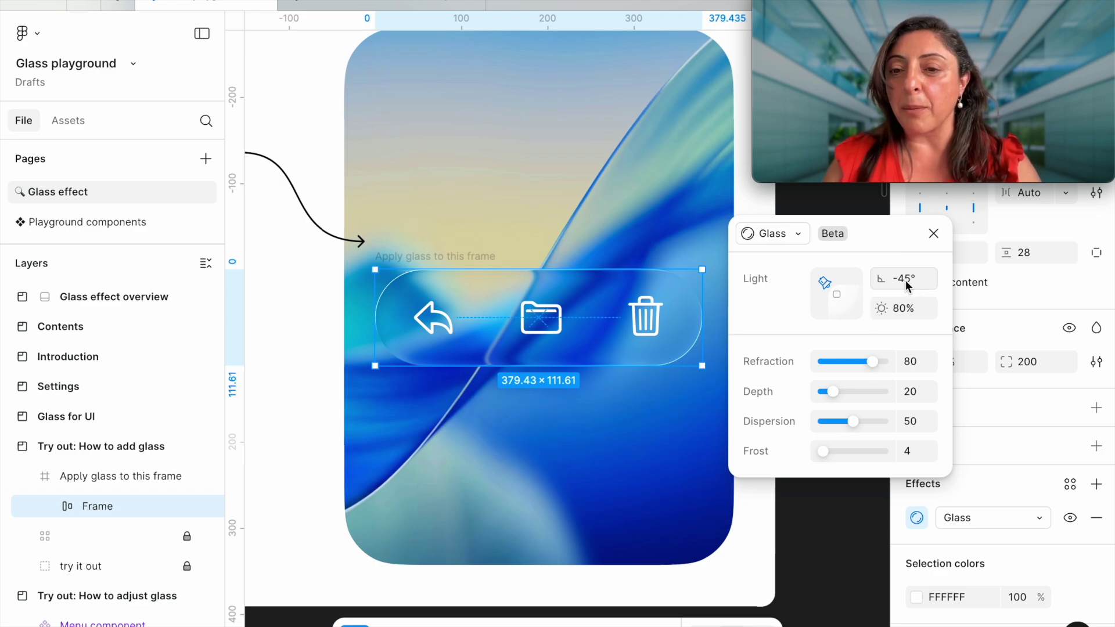
{"action": "left_click", "coordinate": [823, 283]}
Step: Sweep the glass light direction through several angles before settling back at -45°
{"action": "mouse_move", "coordinate": [824, 284]}
{"action": "left_mouse_down"}
{"action": "mouse_move", "coordinate": [834, 313]}
{"action": "mouse_move", "coordinate": [812, 298]}
{"action": "mouse_move", "coordinate": [809, 278]}
{"action": "mouse_move", "coordinate": [815, 314]}
{"action": "mouse_move", "coordinate": [797, 280]}
{"action": "mouse_move", "coordinate": [805, 274]}
{"action": "left_mouse_up"}
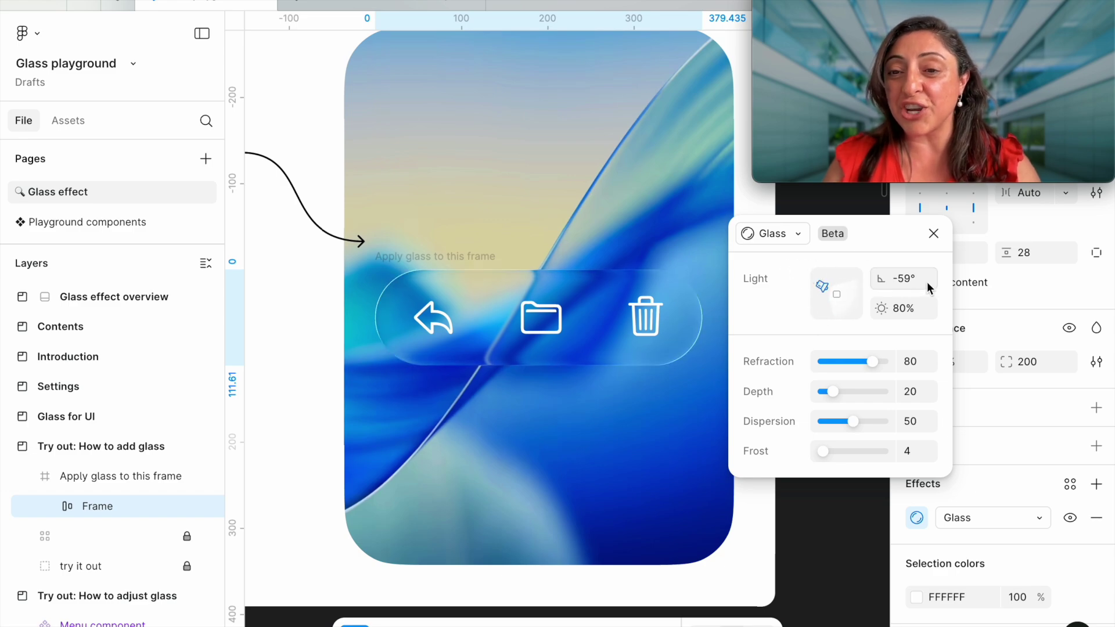
{"action": "mouse_move", "coordinate": [821, 288]}
{"action": "left_mouse_down"}
{"action": "mouse_move", "coordinate": [838, 273]}
{"action": "mouse_move", "coordinate": [807, 303]}
{"action": "mouse_move", "coordinate": [813, 296]}
{"action": "left_mouse_up"}
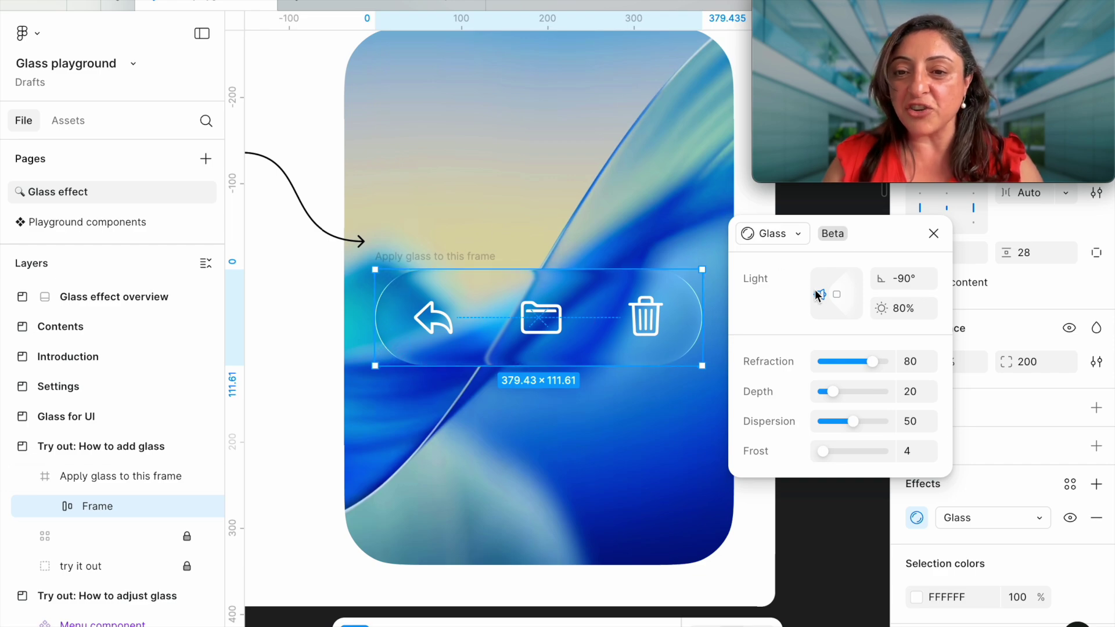
{"action": "left_click_drag", "start_coordinate": [820, 294], "coordinate": [829, 268]}
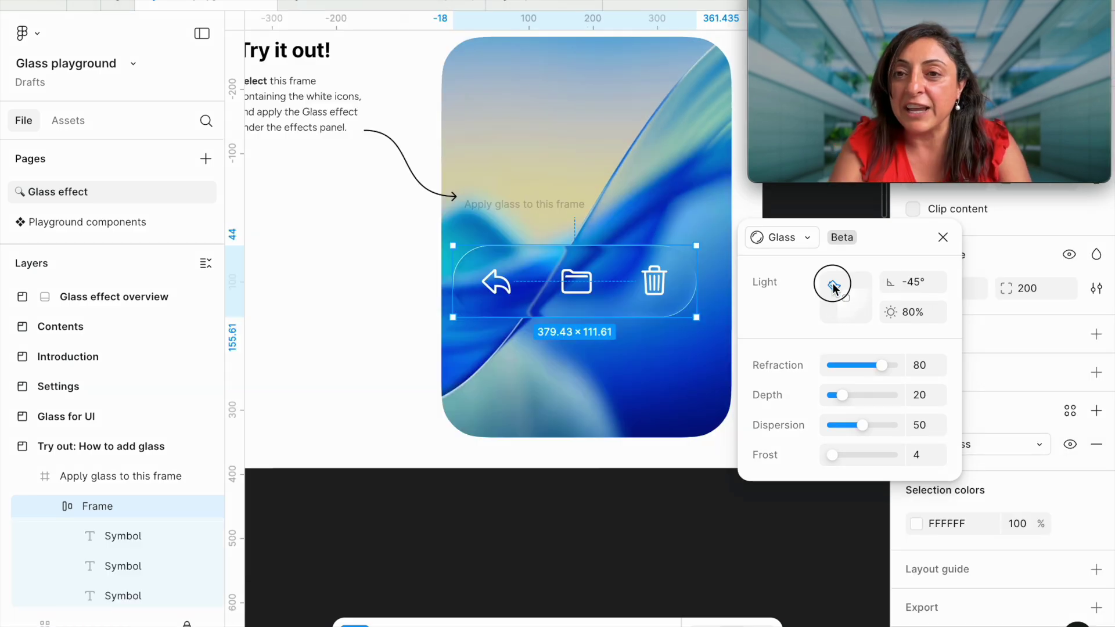
{"action": "mouse_move", "coordinate": [836, 284]}
{"action": "left_mouse_down"}
{"action": "mouse_move", "coordinate": [859, 280]}
{"action": "mouse_move", "coordinate": [864, 302]}
{"action": "mouse_move", "coordinate": [873, 290]}
{"action": "mouse_move", "coordinate": [839, 279]}
{"action": "mouse_move", "coordinate": [836, 292]}
{"action": "left_mouse_up"}
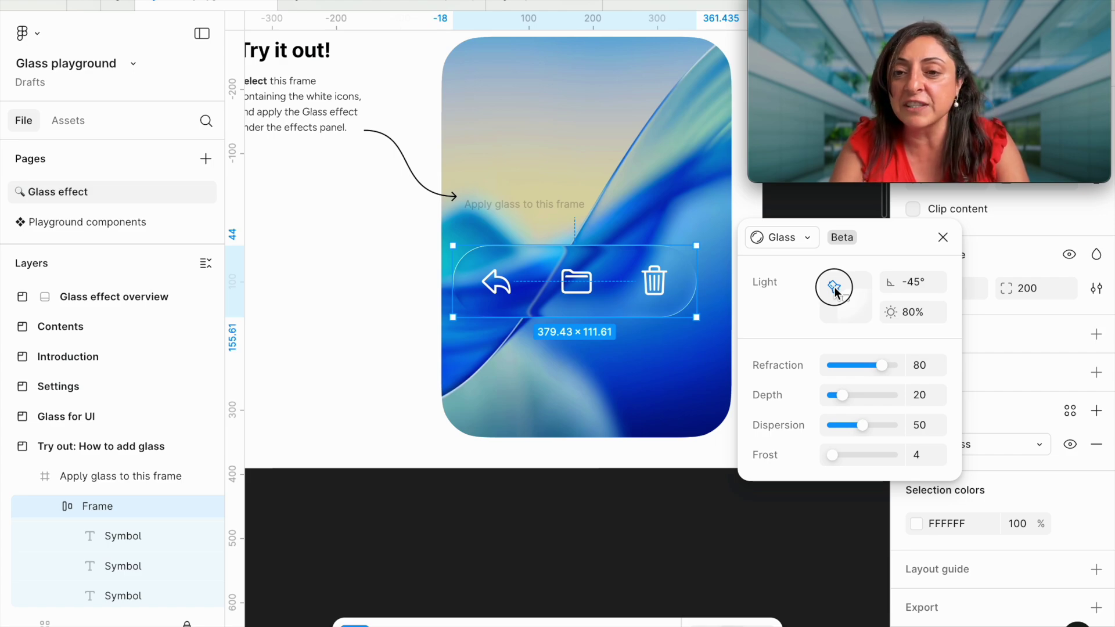
{"action": "mouse_move", "coordinate": [834, 288]}
{"action": "left_mouse_down"}
{"action": "mouse_move", "coordinate": [829, 298]}
{"action": "mouse_move", "coordinate": [858, 311]}
{"action": "mouse_move", "coordinate": [859, 291]}
{"action": "mouse_move", "coordinate": [837, 287]}
{"action": "left_mouse_up"}
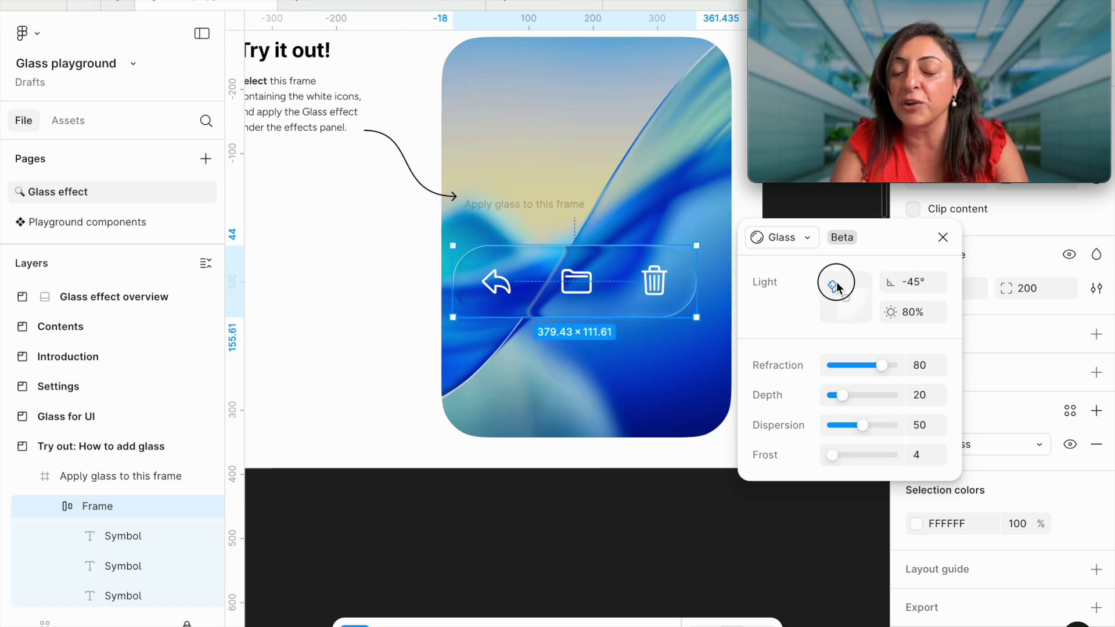
Step: Set the glass light intensity to 100%
{"action": "left_click", "coordinate": [909, 315]}
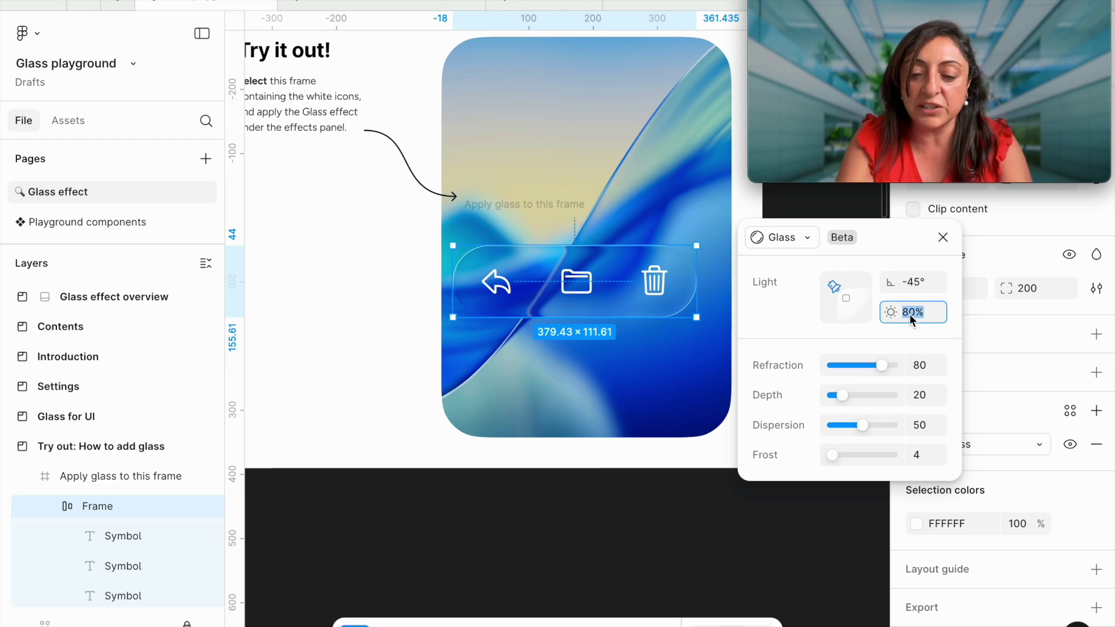
{"action": "key", "text": "Return"}
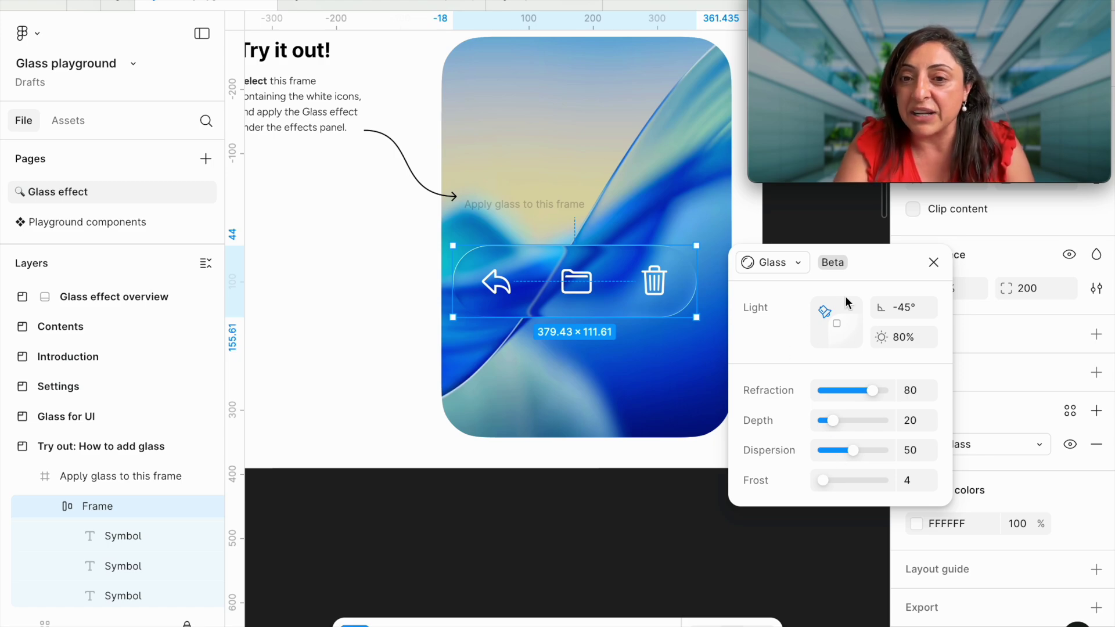
{"action": "left_click_drag", "start_coordinate": [872, 259], "coordinate": [882, 238]}
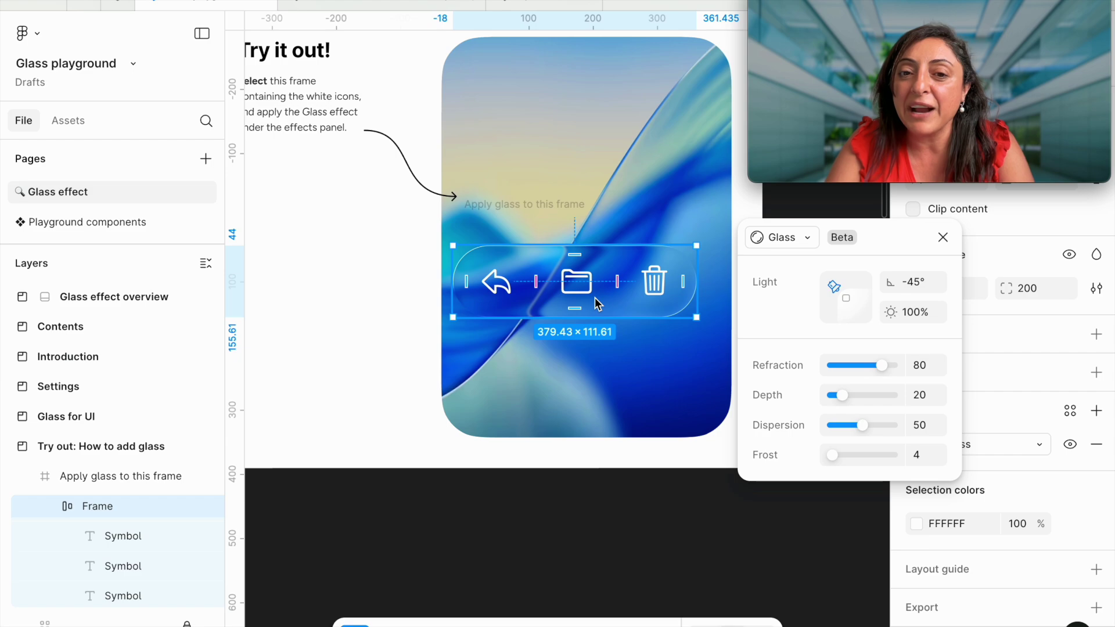
Step: Compare the icon bar at glass refraction 0 and 98, moving it across the background
{"action": "scroll", "coordinate": [595, 291], "scroll_direction": "up", "scroll_amount": 3}
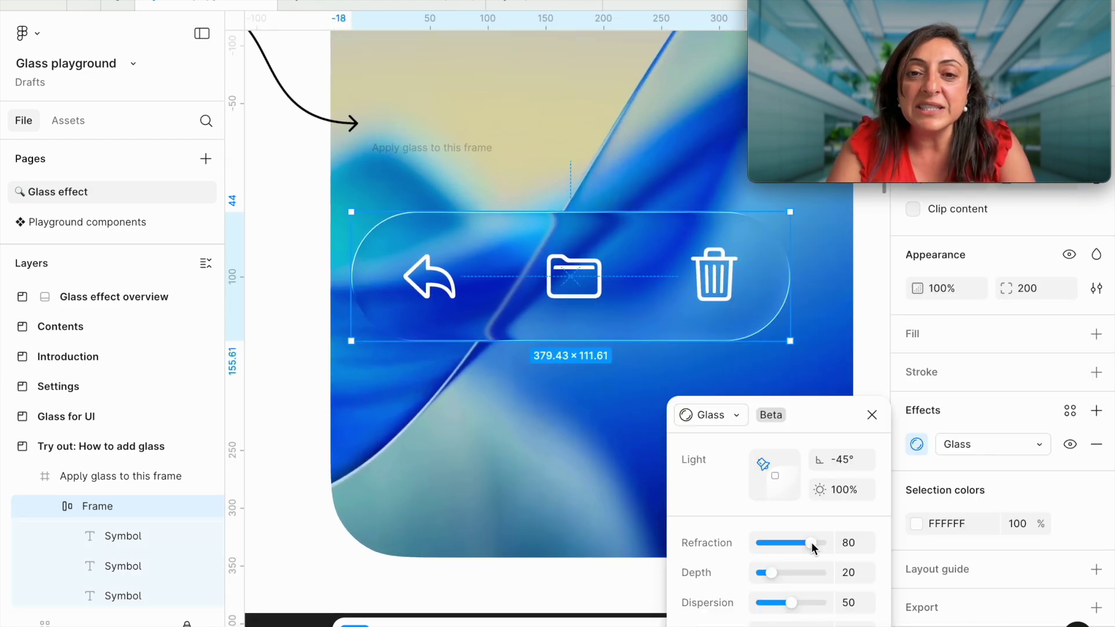
{"action": "mouse_move", "coordinate": [677, 319]}
{"action": "left_mouse_down"}
{"action": "mouse_move", "coordinate": [697, 267]}
{"action": "mouse_move", "coordinate": [729, 319]}
{"action": "mouse_move", "coordinate": [647, 341]}
{"action": "mouse_move", "coordinate": [667, 296]}
{"action": "mouse_move", "coordinate": [708, 304]}
{"action": "mouse_move", "coordinate": [688, 341]}
{"action": "mouse_move", "coordinate": [650, 309]}
{"action": "mouse_move", "coordinate": [774, 314]}
{"action": "mouse_move", "coordinate": [692, 316]}
{"action": "left_mouse_up"}
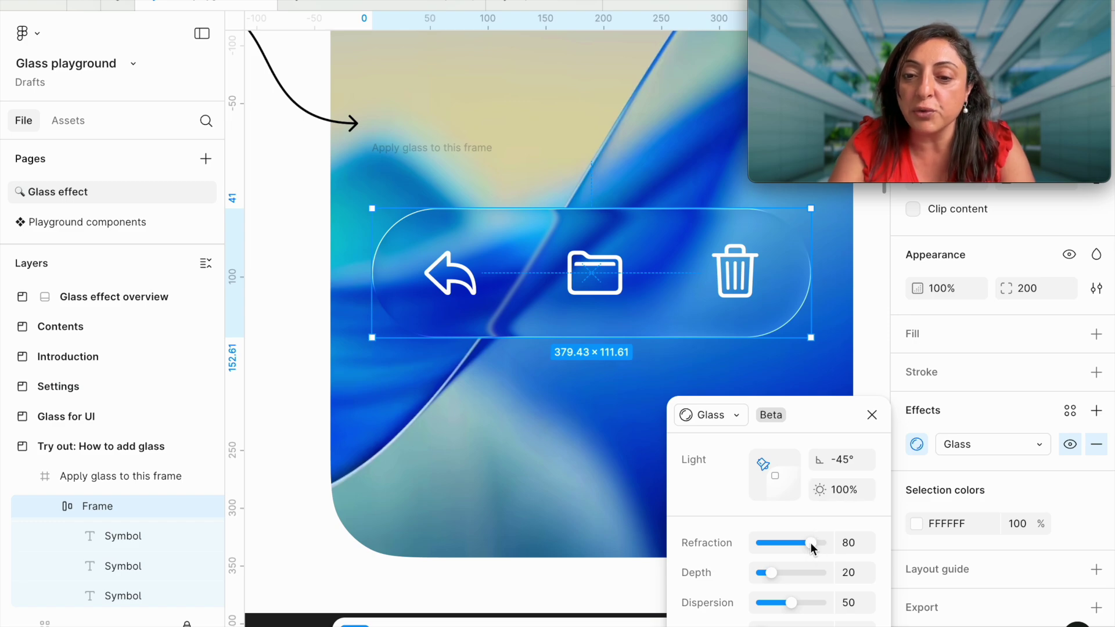
{"action": "left_click_drag", "start_coordinate": [812, 547], "coordinate": [744, 542]}
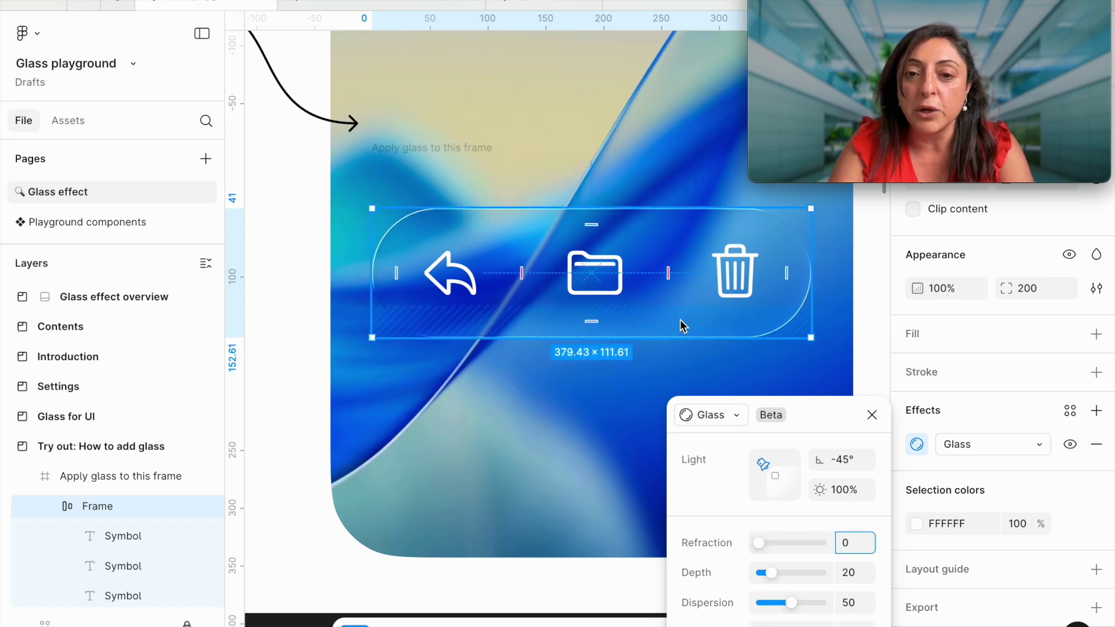
{"action": "left_click_drag", "start_coordinate": [683, 325], "coordinate": [690, 304]}
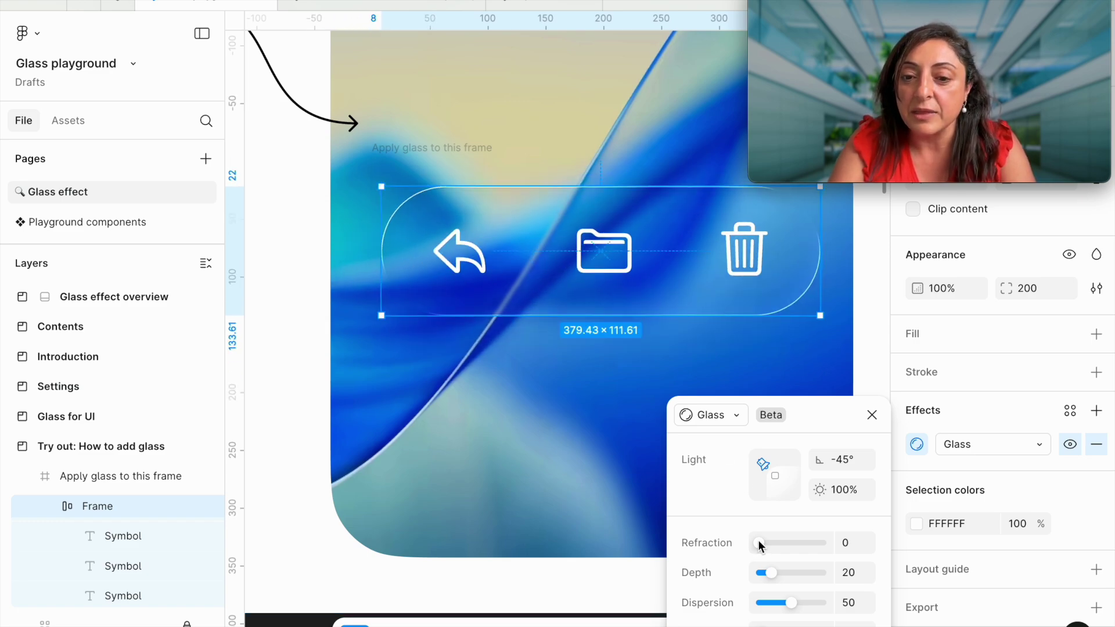
{"action": "left_click_drag", "start_coordinate": [759, 545], "coordinate": [823, 544]}
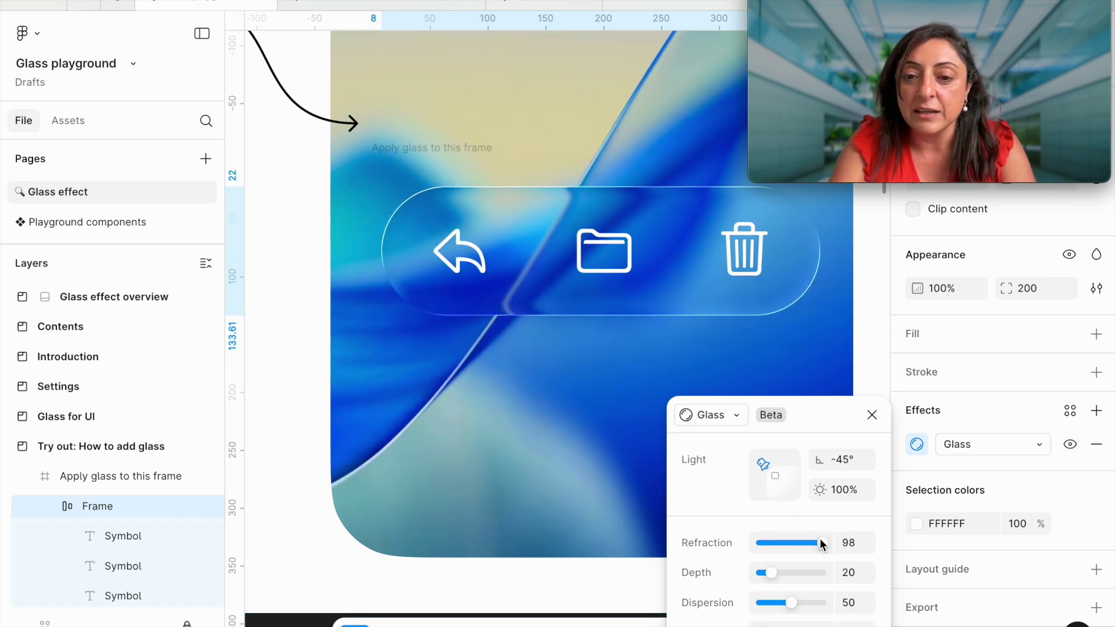
{"action": "left_click_drag", "start_coordinate": [707, 282], "coordinate": [697, 331]}
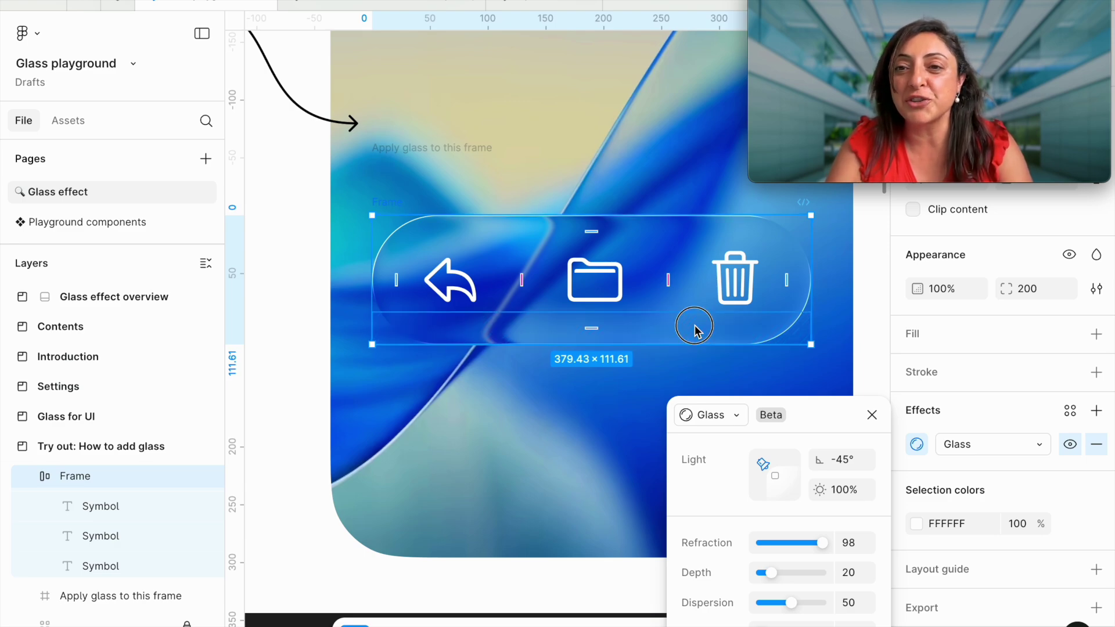
{"action": "left_click_drag", "start_coordinate": [694, 325], "coordinate": [655, 318]}
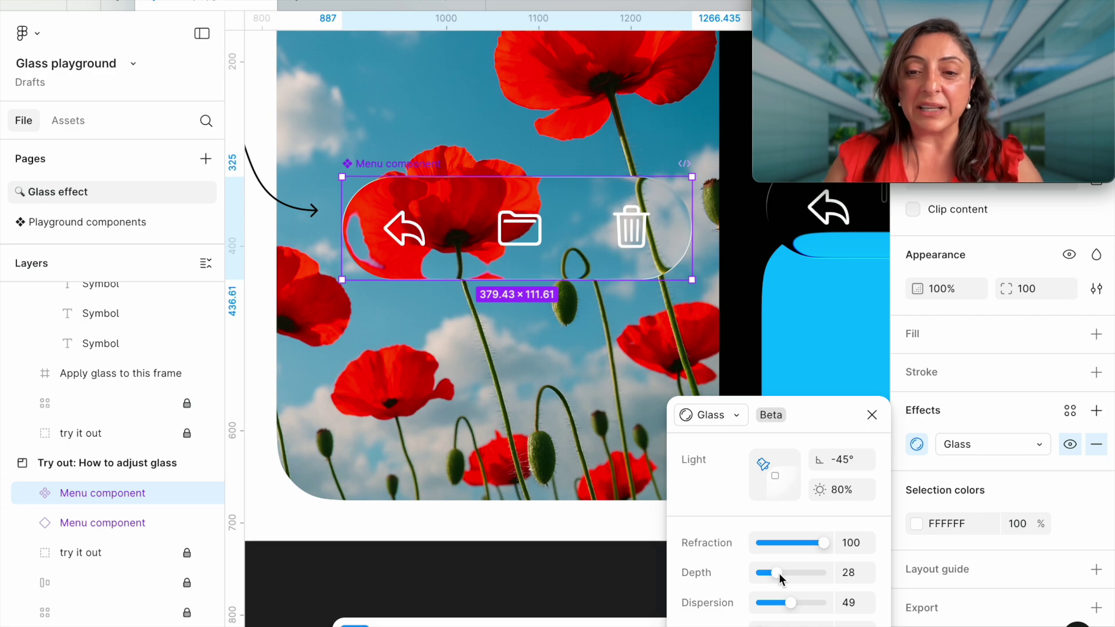
Step: Test the Menu pill's glass at depth 100 over the poppies, then reduce depth to 19
{"action": "left_click_drag", "start_coordinate": [779, 573], "coordinate": [825, 570]}
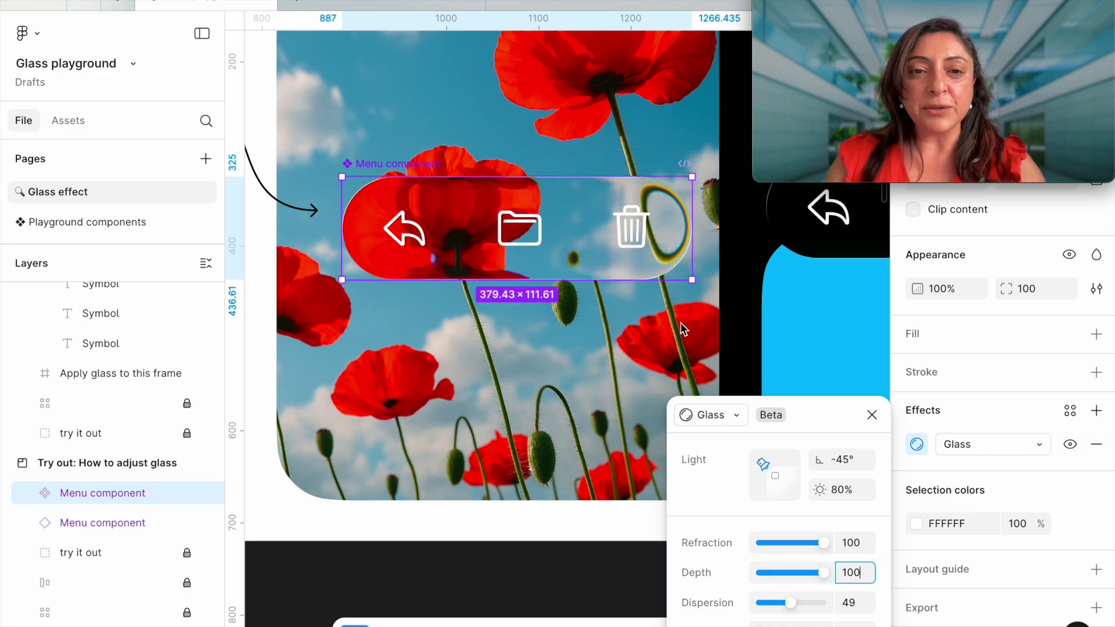
{"action": "mouse_move", "coordinate": [590, 260]}
{"action": "left_mouse_down"}
{"action": "mouse_move", "coordinate": [555, 220]}
{"action": "mouse_move", "coordinate": [589, 226]}
{"action": "mouse_move", "coordinate": [574, 244]}
{"action": "mouse_move", "coordinate": [576, 201]}
{"action": "mouse_move", "coordinate": [609, 232]}
{"action": "mouse_move", "coordinate": [573, 242]}
{"action": "mouse_move", "coordinate": [600, 244]}
{"action": "mouse_move", "coordinate": [582, 192]}
{"action": "mouse_move", "coordinate": [573, 242]}
{"action": "mouse_move", "coordinate": [571, 201]}
{"action": "mouse_move", "coordinate": [577, 278]}
{"action": "left_mouse_up"}
{"action": "scroll", "coordinate": [701, 400], "scroll_direction": "down", "scroll_amount": 2}
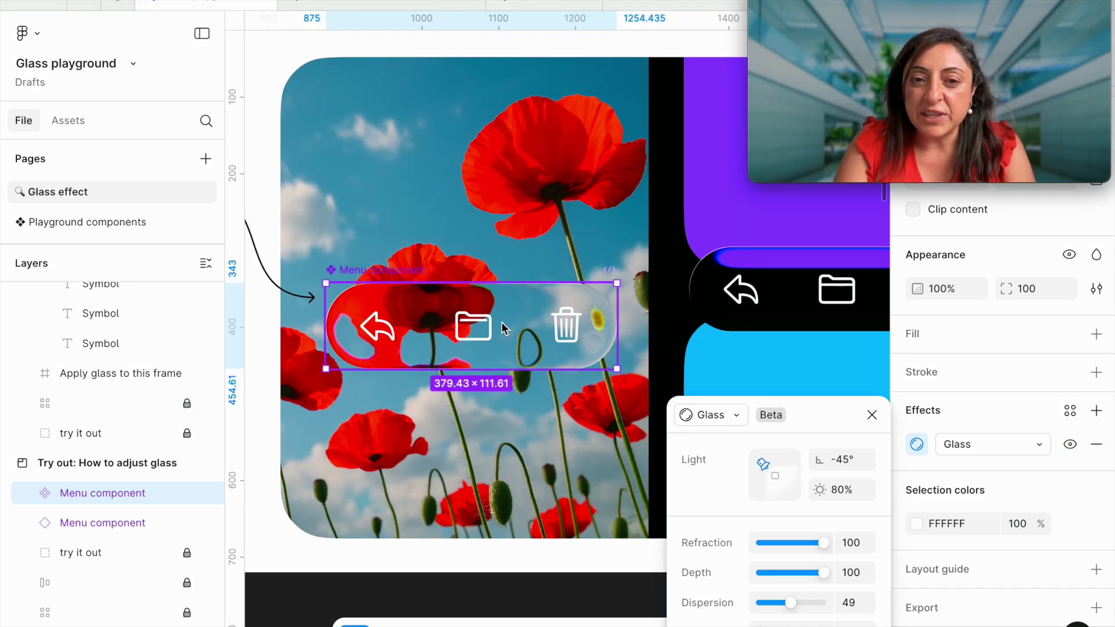
{"action": "left_click_drag", "start_coordinate": [500, 322], "coordinate": [527, 282]}
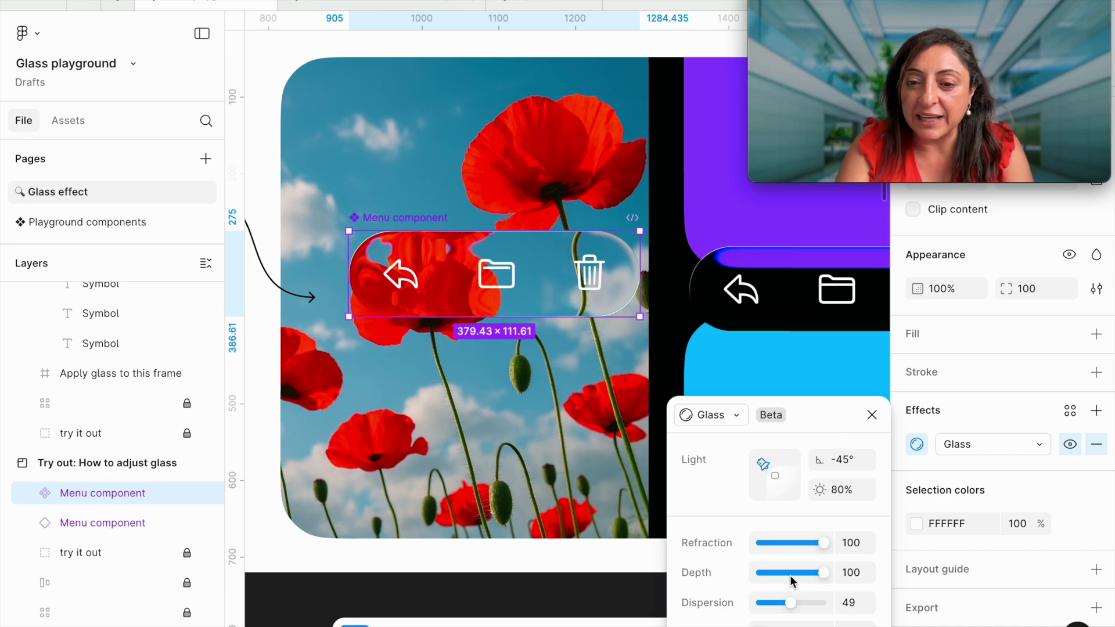
{"action": "left_click_drag", "start_coordinate": [827, 572], "coordinate": [806, 576]}
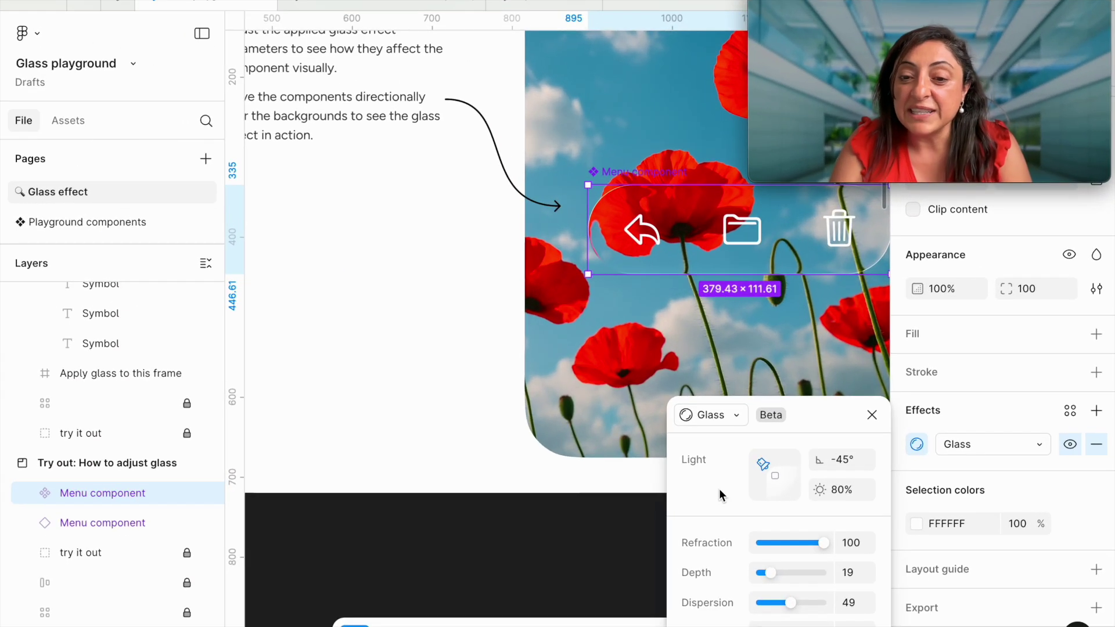
Step: Raise glass dispersion to 99 and slide the menu pill over the 'Try it out!' heading
{"action": "mouse_move", "coordinate": [791, 603]}
{"action": "left_mouse_down"}
{"action": "mouse_move", "coordinate": [820, 601]}
{"action": "mouse_move", "coordinate": [734, 604]}
{"action": "mouse_move", "coordinate": [791, 604]}
{"action": "left_mouse_up"}
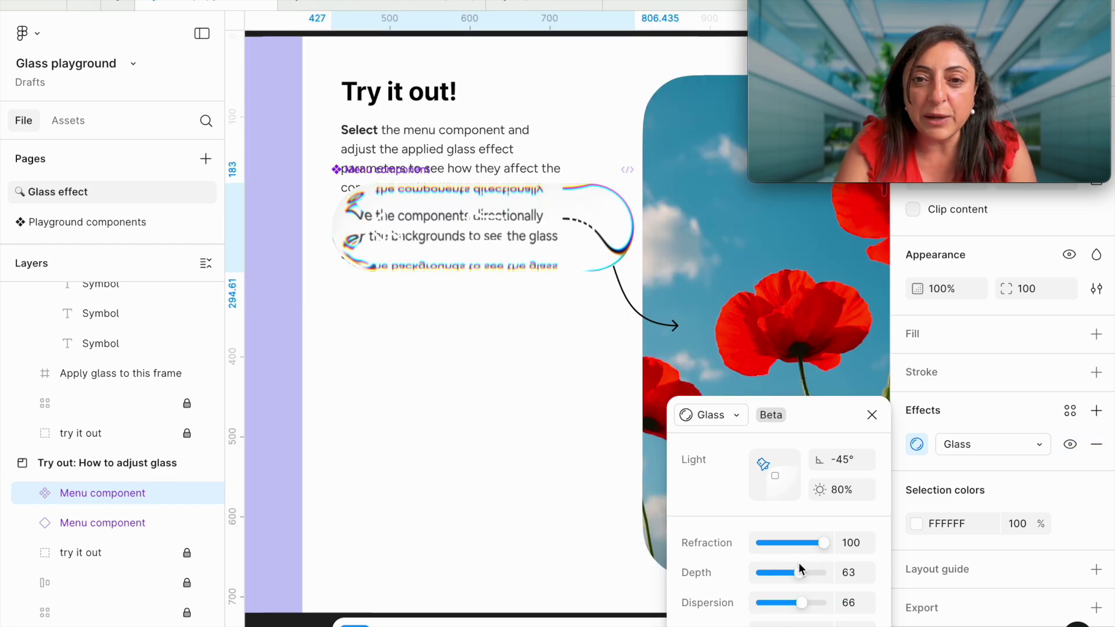
{"action": "left_click_drag", "start_coordinate": [802, 603], "coordinate": [848, 600]}
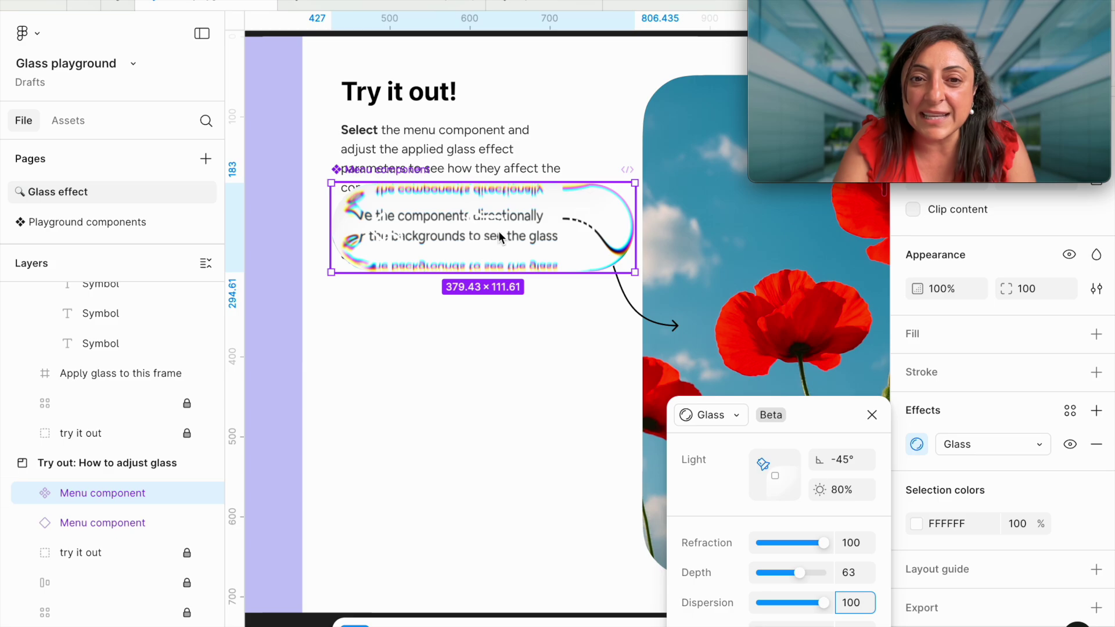
{"action": "left_click_drag", "start_coordinate": [499, 195], "coordinate": [471, 50]}
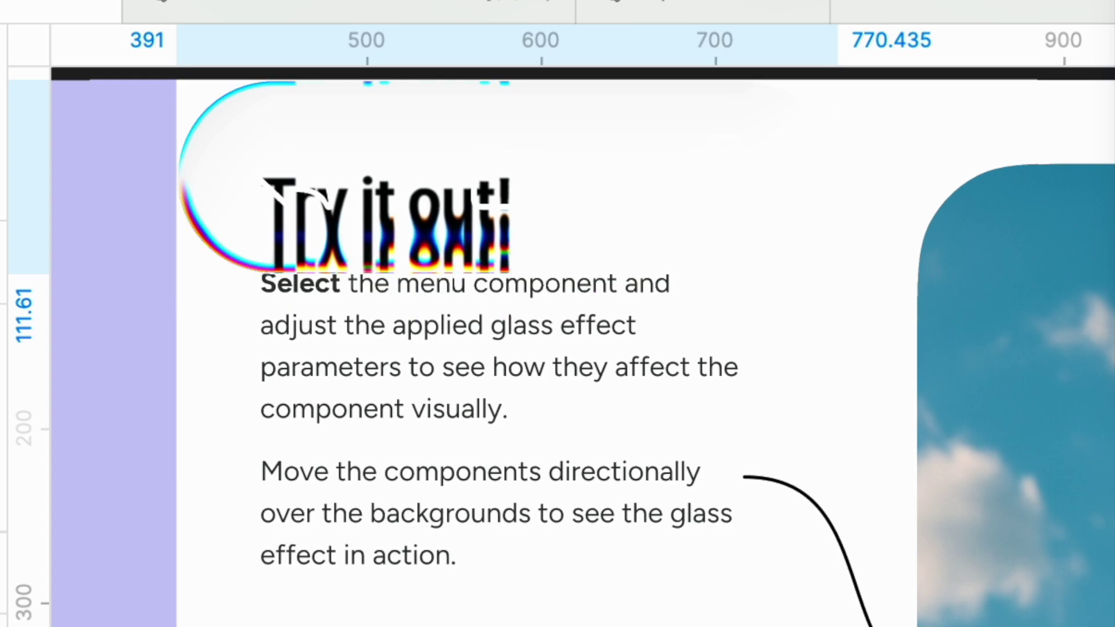
{"action": "scroll", "coordinate": [581, 349], "scroll_direction": "left", "scroll_amount": 8}
{"action": "scroll", "coordinate": [581, 348], "scroll_direction": "up", "scroll_amount": 5}
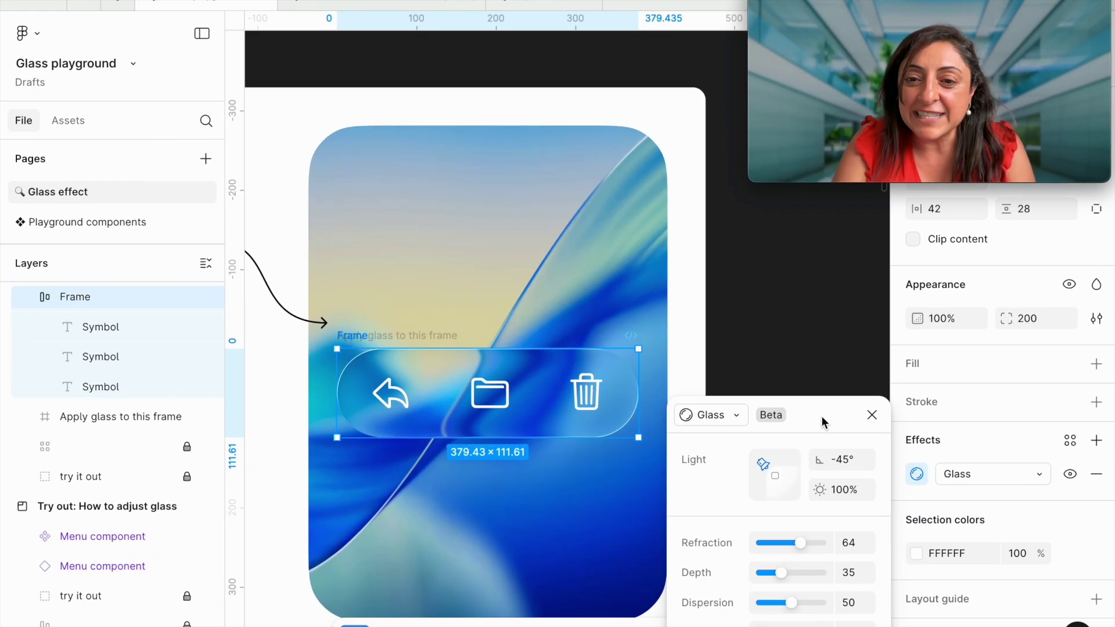
Step: Raise the icon bar's glass frost from 4 to 31
{"action": "left_click_drag", "start_coordinate": [821, 415], "coordinate": [846, 254]}
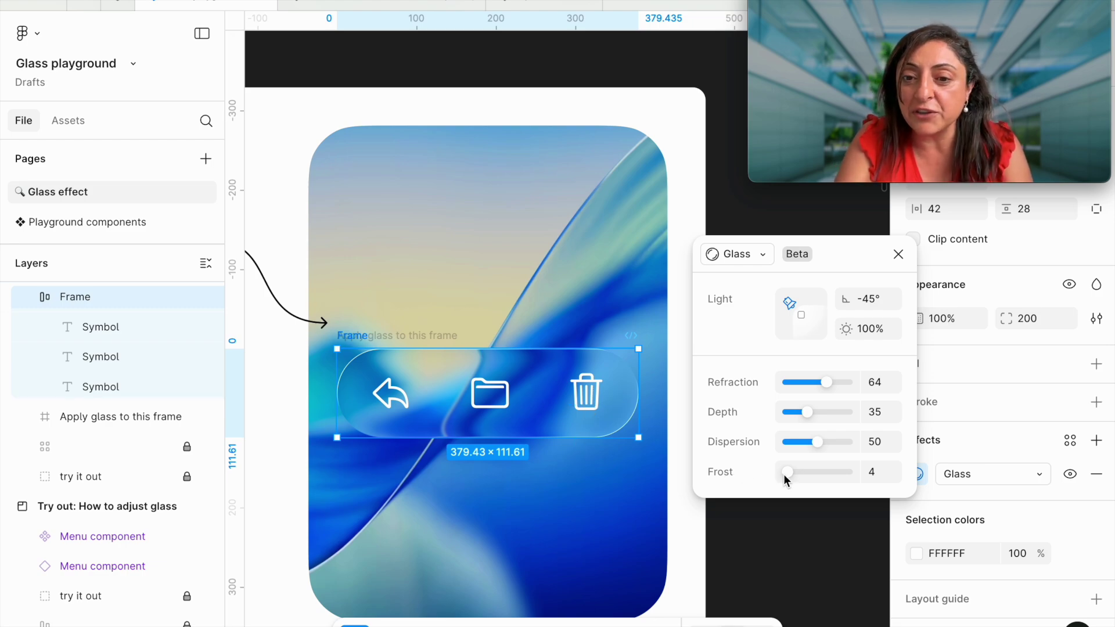
{"action": "left_click_drag", "start_coordinate": [785, 475], "coordinate": [806, 472]}
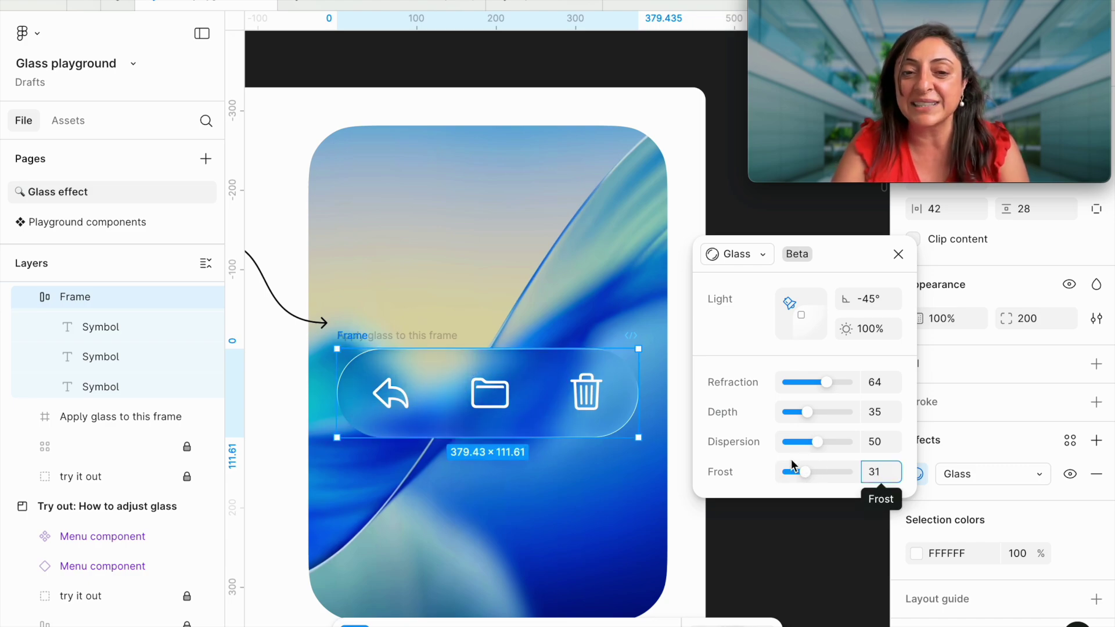
{"action": "left_click", "coordinate": [526, 396]}
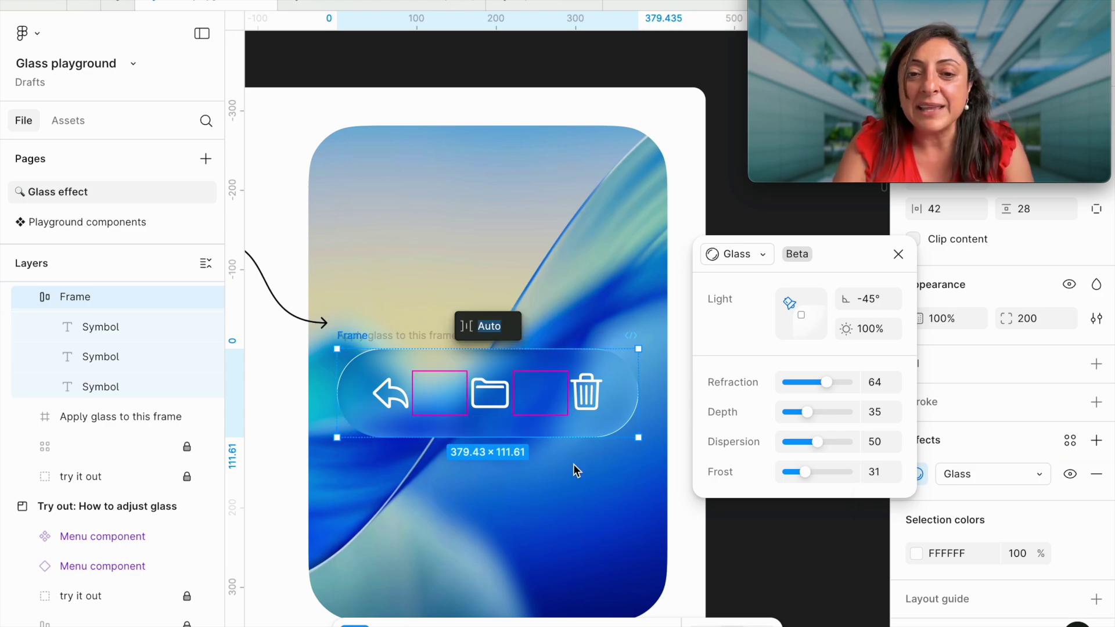
{"action": "key", "text": "Escape"}
Step: Move the icon bar to the top of the gradient card and set frost to 77
{"action": "left_click_drag", "start_coordinate": [560, 434], "coordinate": [566, 552]}
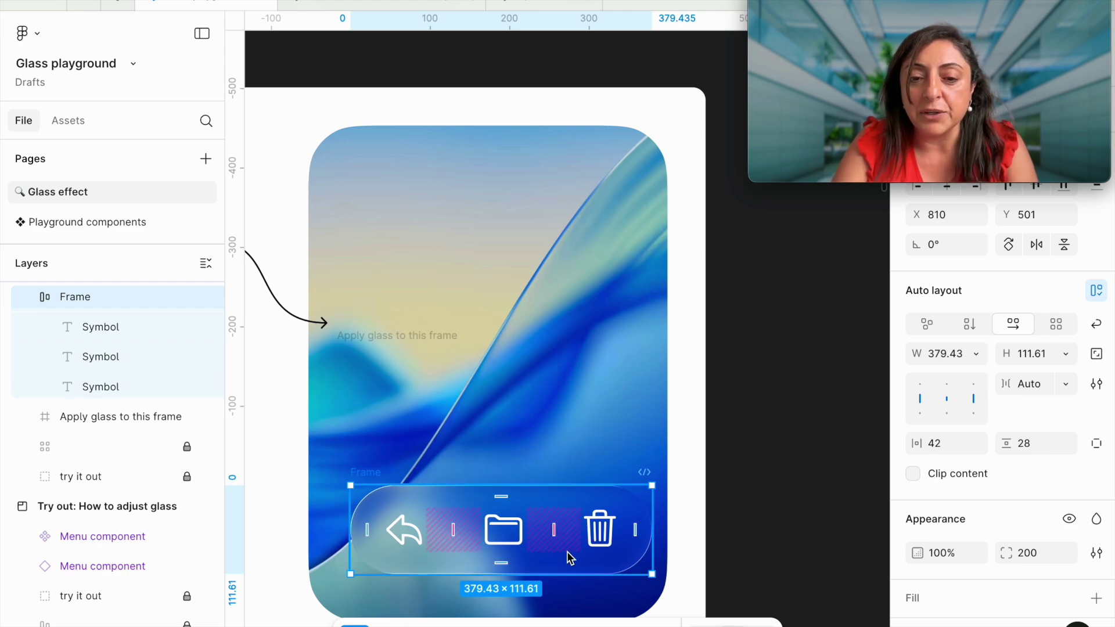
{"action": "scroll", "coordinate": [1025, 400], "scroll_direction": "down", "scroll_amount": 5}
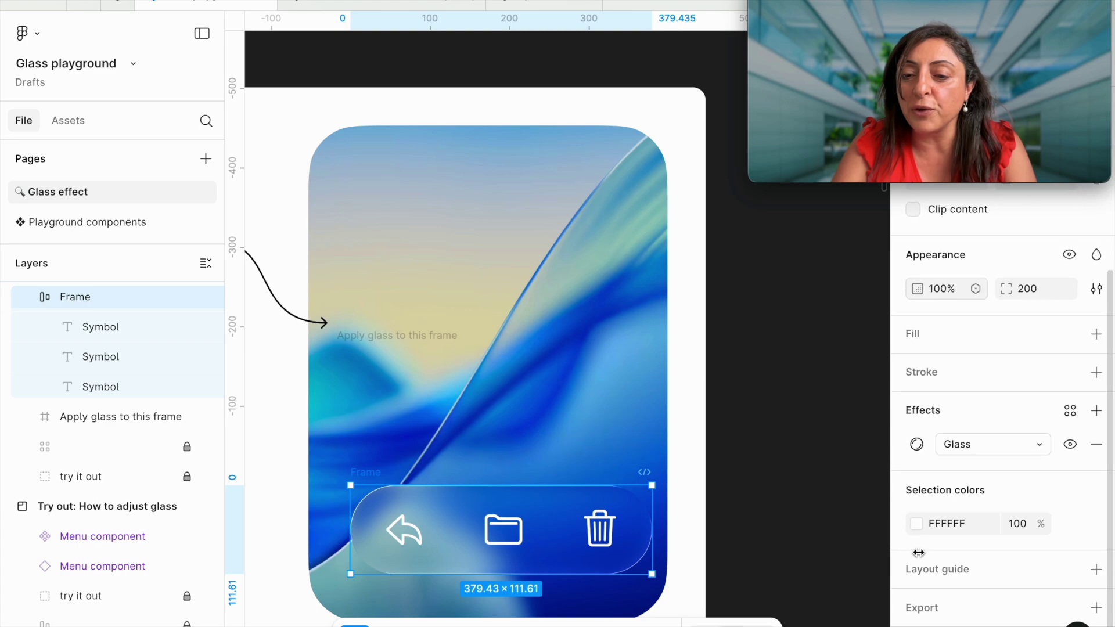
{"action": "left_click", "coordinate": [917, 444]}
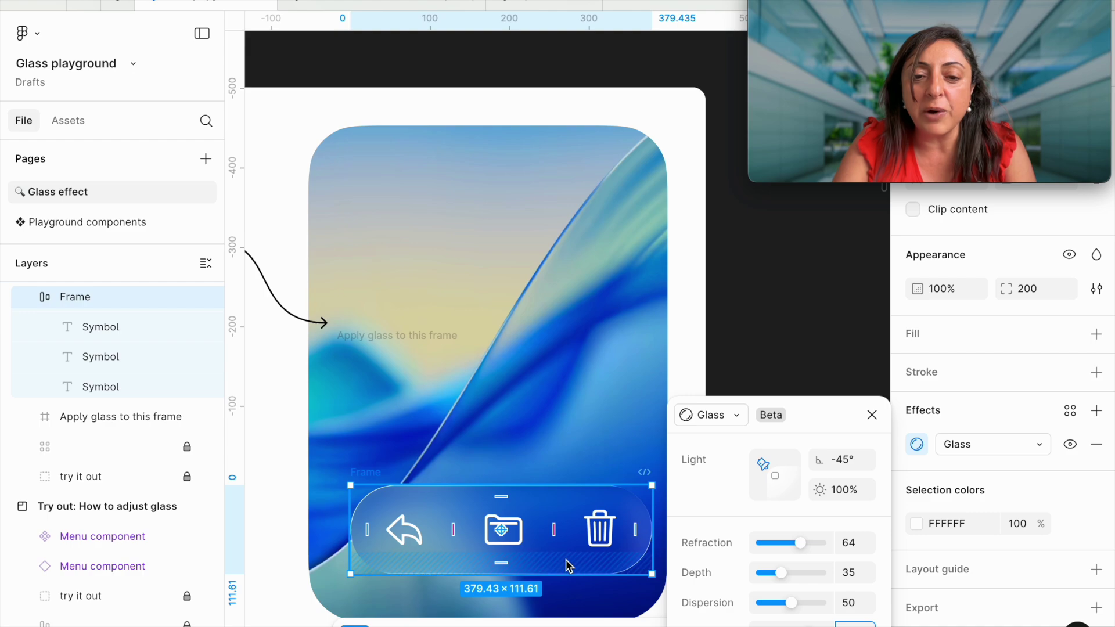
{"action": "left_click_drag", "start_coordinate": [567, 560], "coordinate": [588, 393]}
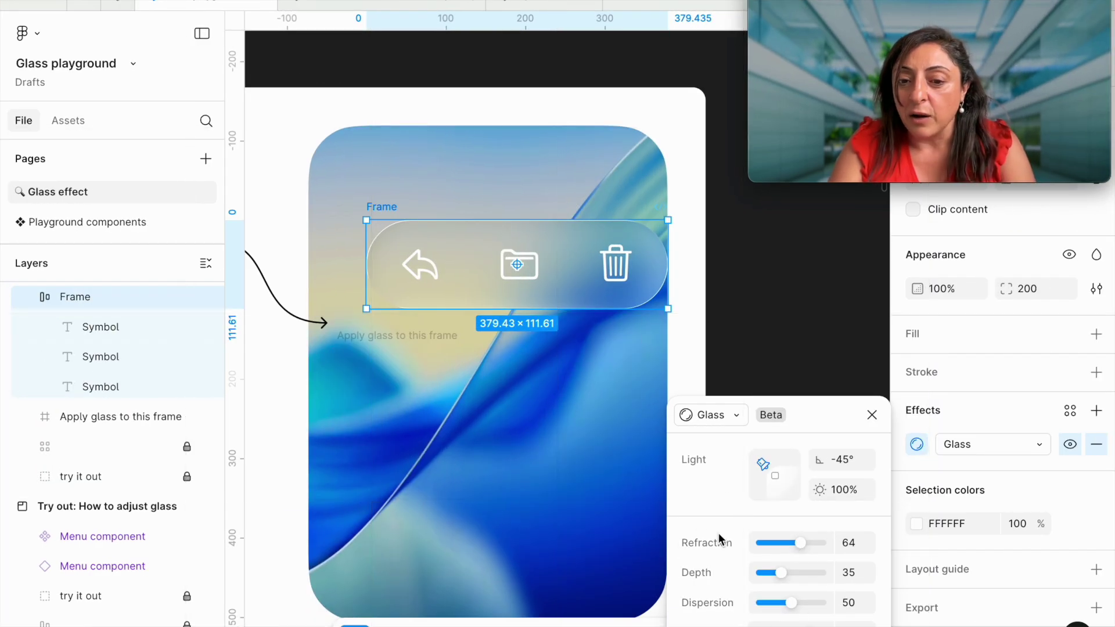
{"action": "left_click", "coordinate": [811, 415]}
{"action": "left_click_drag", "start_coordinate": [812, 414], "coordinate": [857, 268]}
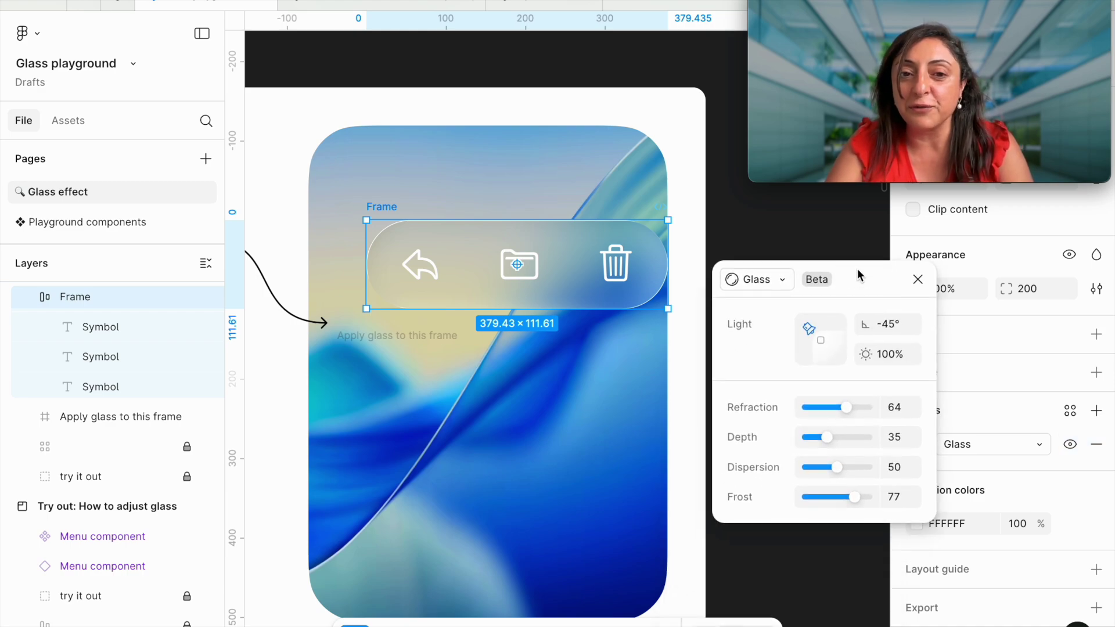
{"action": "scroll", "coordinate": [647, 386], "scroll_direction": "down", "scroll_amount": 10}
Step: Navigate the canvas to the 'Try it out: In app UI' phone mockup
{"action": "scroll", "coordinate": [646, 385], "scroll_direction": "up", "scroll_amount": 2}
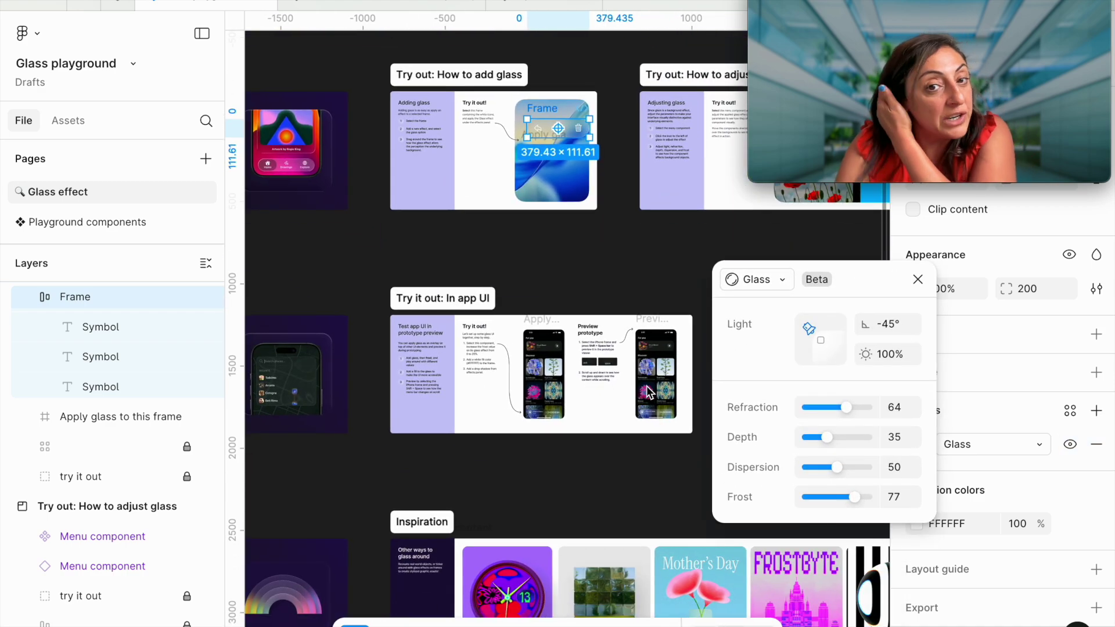
{"action": "scroll", "coordinate": [605, 280], "scroll_direction": "down", "scroll_amount": 10}
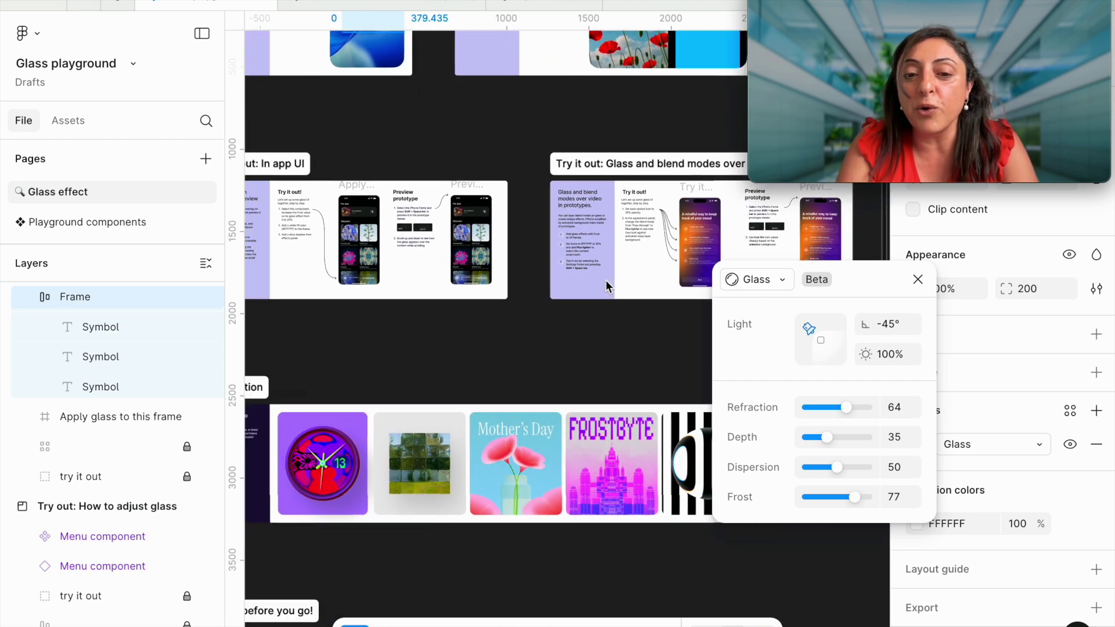
{"action": "scroll", "coordinate": [605, 280], "scroll_direction": "down", "scroll_amount": 1}
{"action": "scroll", "coordinate": [566, 297], "scroll_direction": "down", "scroll_amount": 5}
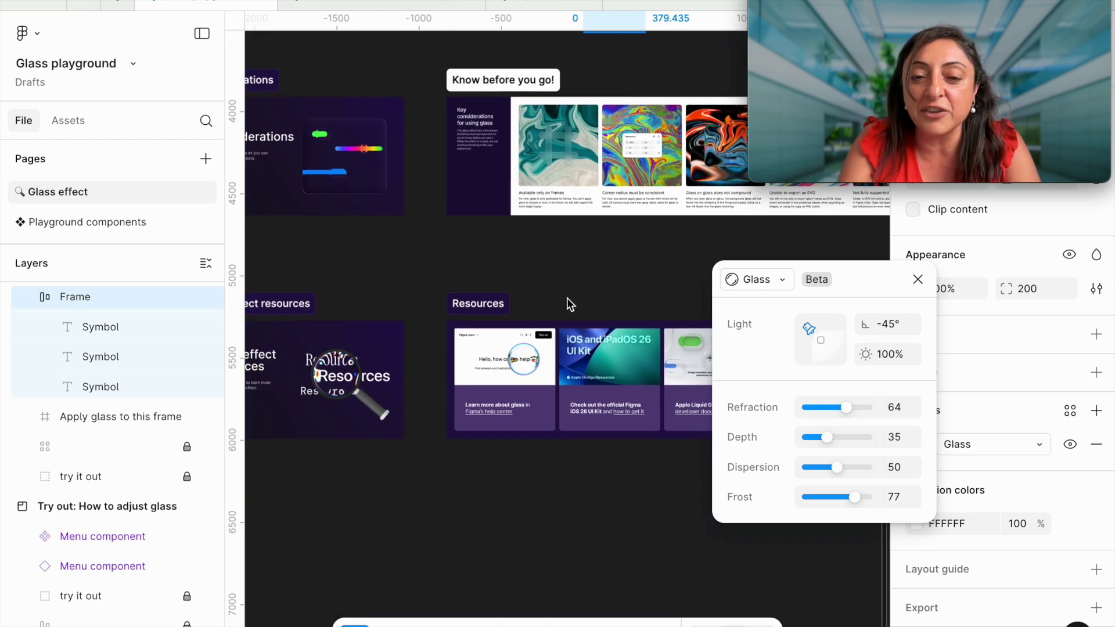
{"action": "scroll", "coordinate": [566, 315], "scroll_direction": "up", "scroll_amount": 3}
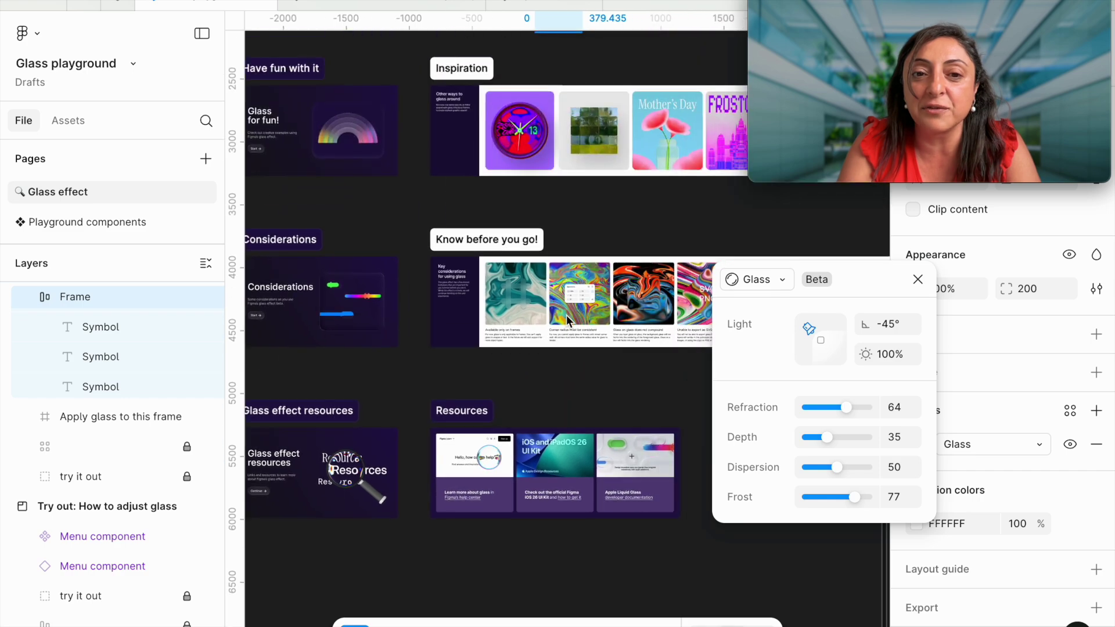
{"action": "scroll", "coordinate": [582, 302], "scroll_direction": "up", "scroll_amount": 6}
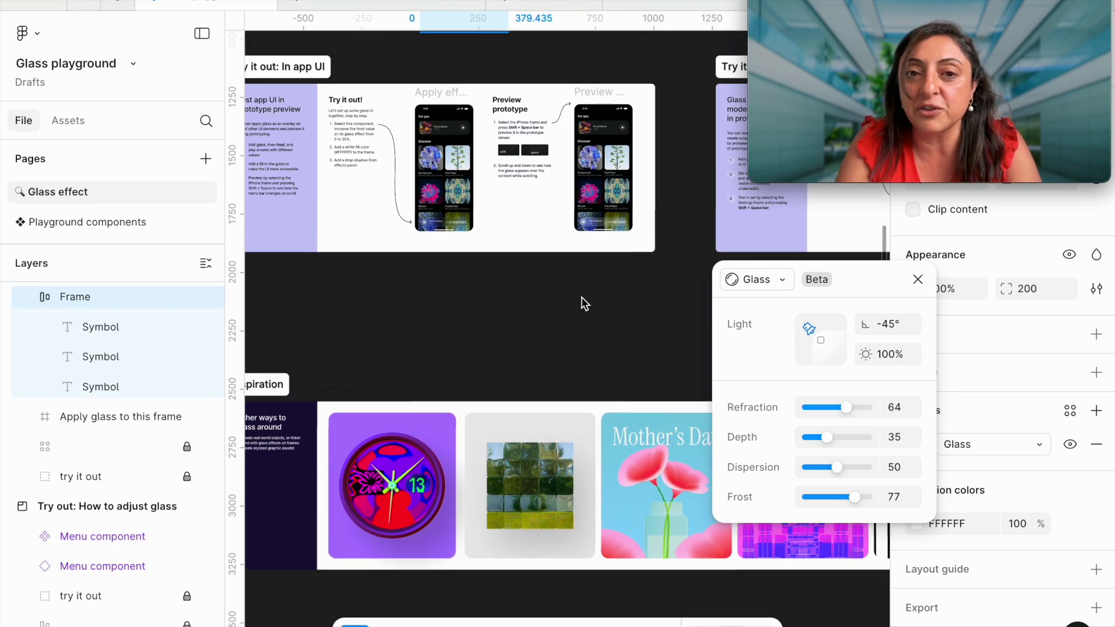
{"action": "scroll", "coordinate": [580, 298], "scroll_direction": "left", "scroll_amount": 3}
{"action": "scroll", "coordinate": [581, 298], "scroll_direction": "up", "scroll_amount": 2}
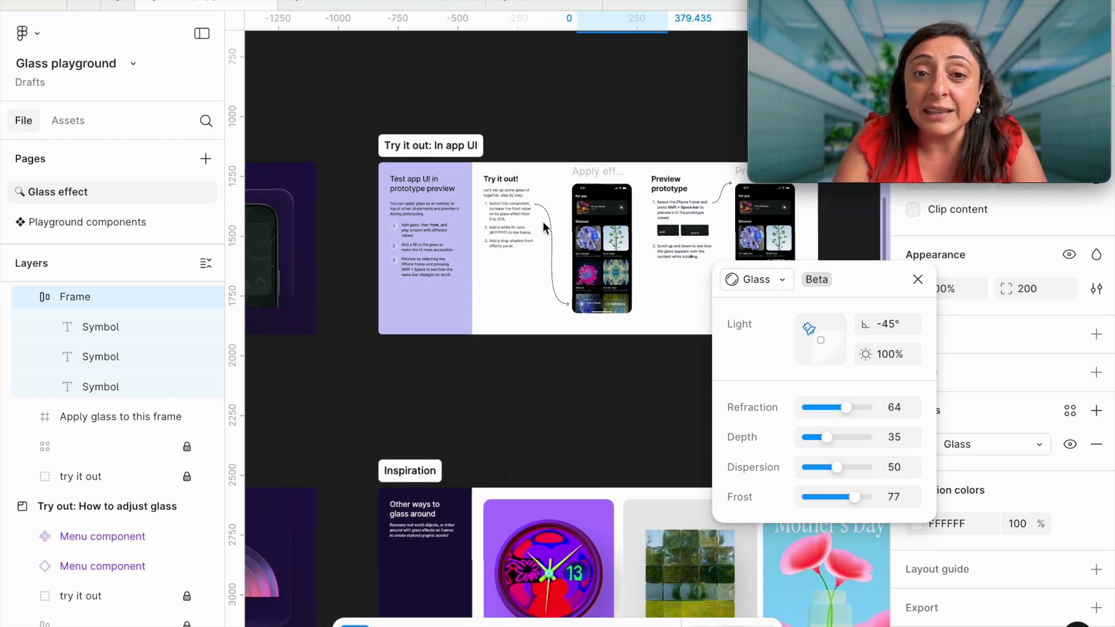
{"action": "scroll", "coordinate": [542, 221], "scroll_direction": "up", "scroll_amount": 6}
{"action": "scroll", "coordinate": [542, 220], "scroll_direction": "down", "scroll_amount": 1}
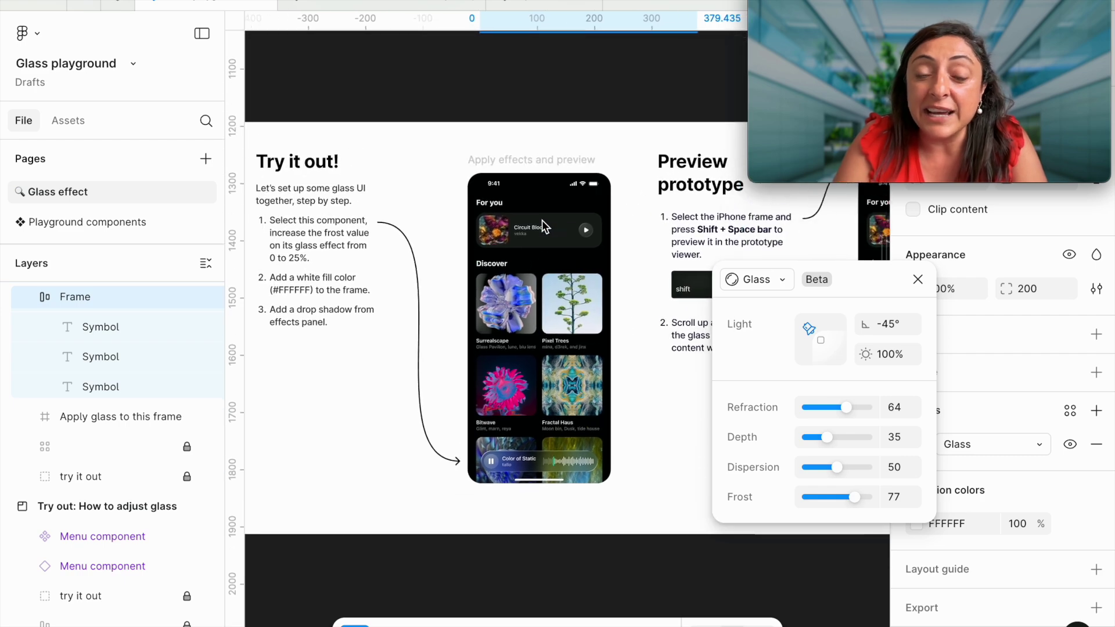
Step: Preview the 'Apply effects and preview' frame with Shift+Space and scroll its phone content
{"action": "scroll", "coordinate": [545, 211], "scroll_direction": "up", "scroll_amount": 3}
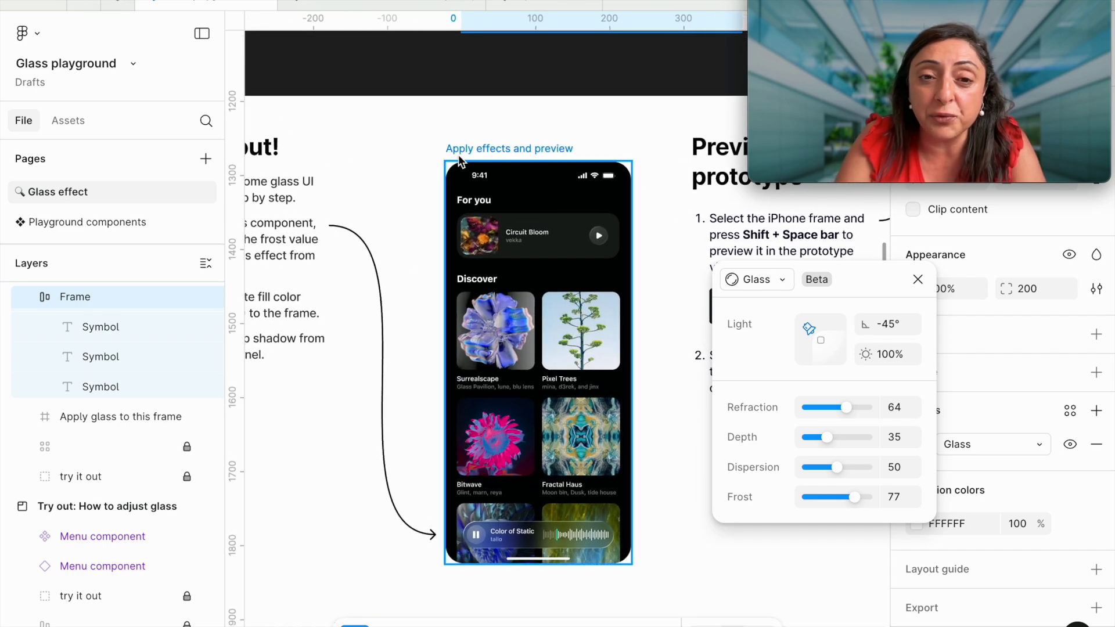
{"action": "left_click", "coordinate": [490, 146]}
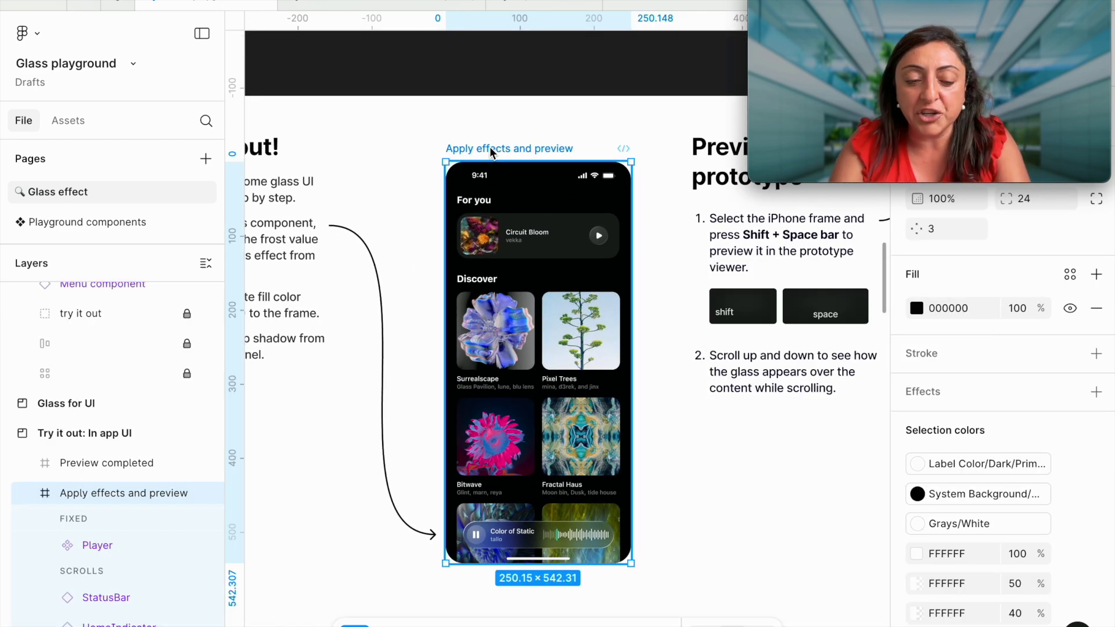
{"action": "key", "text": "shift+space"}
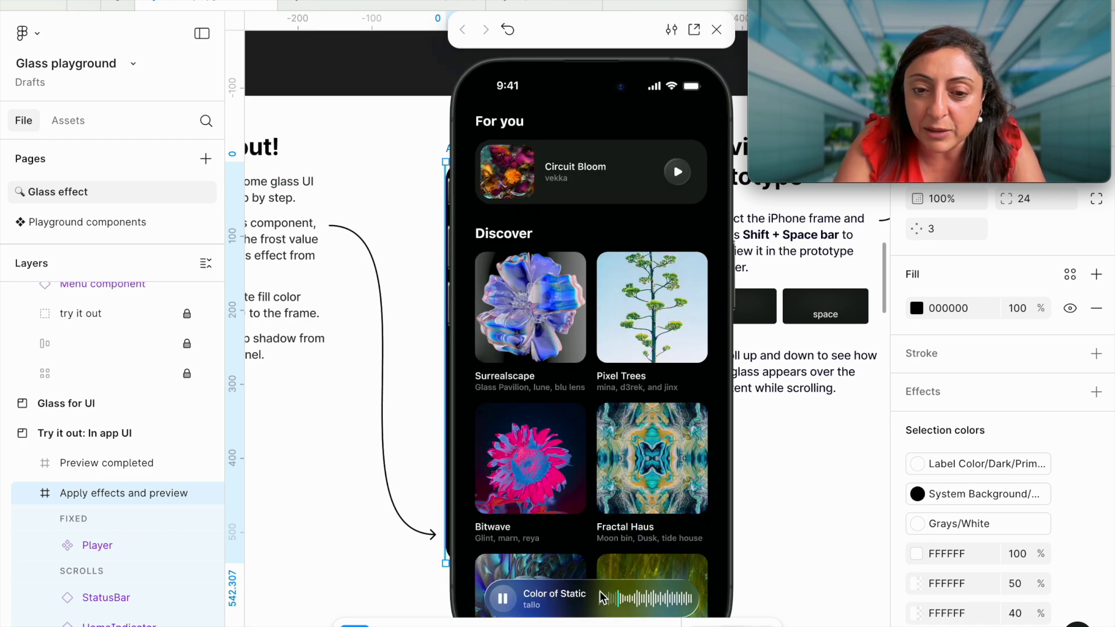
{"action": "scroll", "coordinate": [627, 525], "scroll_direction": "down", "scroll_amount": 3}
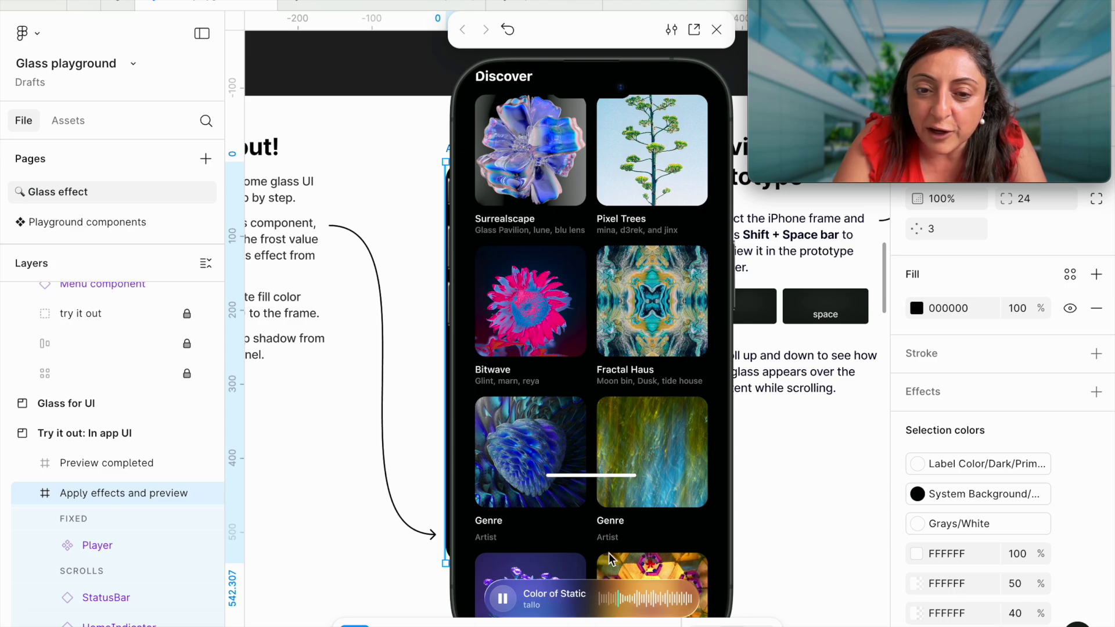
{"action": "scroll", "coordinate": [616, 537], "scroll_direction": "down", "scroll_amount": 2}
{"action": "scroll", "coordinate": [622, 530], "scroll_direction": "up", "scroll_amount": 5}
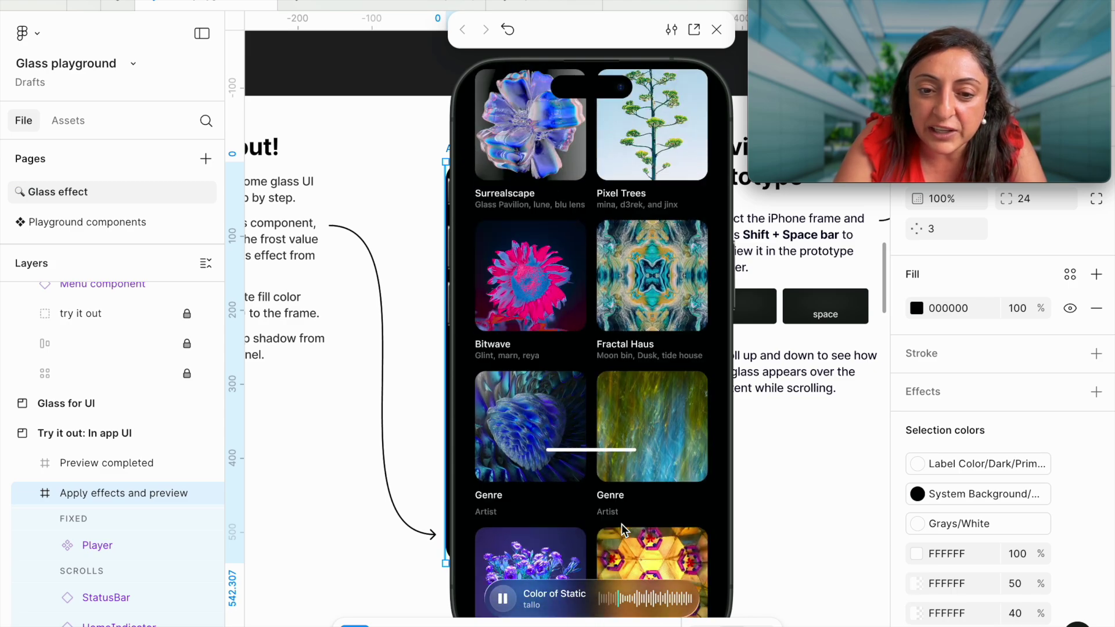
{"action": "scroll", "coordinate": [621, 523], "scroll_direction": "down", "scroll_amount": 3}
{"action": "scroll", "coordinate": [621, 523], "scroll_direction": "up", "scroll_amount": 3}
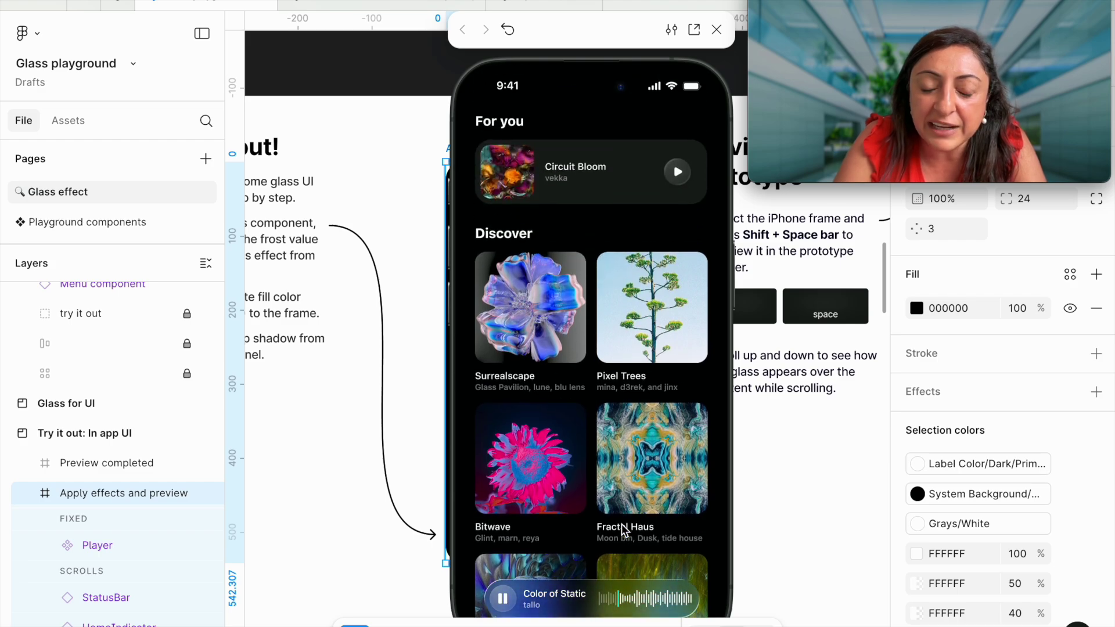
{"action": "scroll", "coordinate": [622, 523], "scroll_direction": "down", "scroll_amount": 6}
{"action": "scroll", "coordinate": [621, 524], "scroll_direction": "down", "scroll_amount": 2}
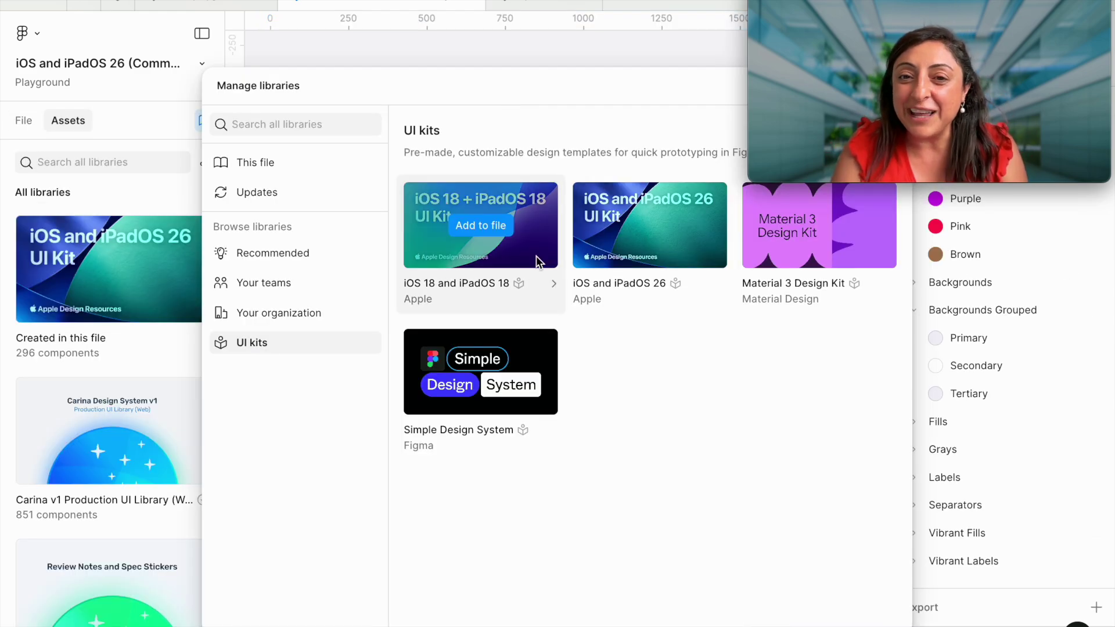
Step: Look over the four UI kits listed in the library manager
{"action": "mouse_move", "coordinate": [674, 233]}
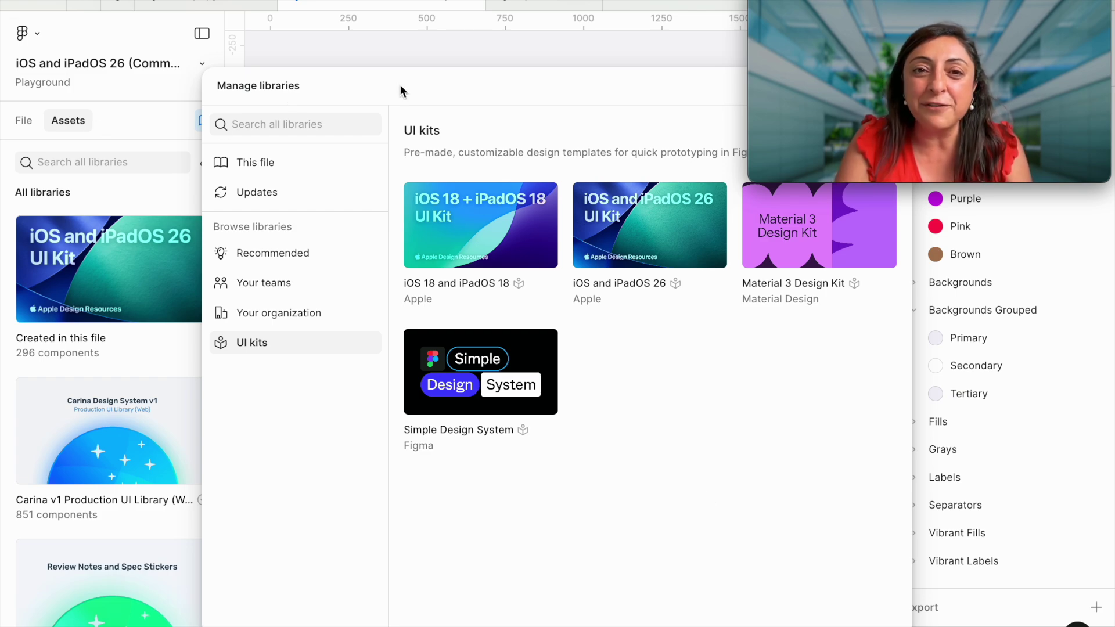
Step: Start a new design file and add the iOS and iPadOS 26 UI kit library to it
{"action": "left_click", "coordinate": [623, 3]}
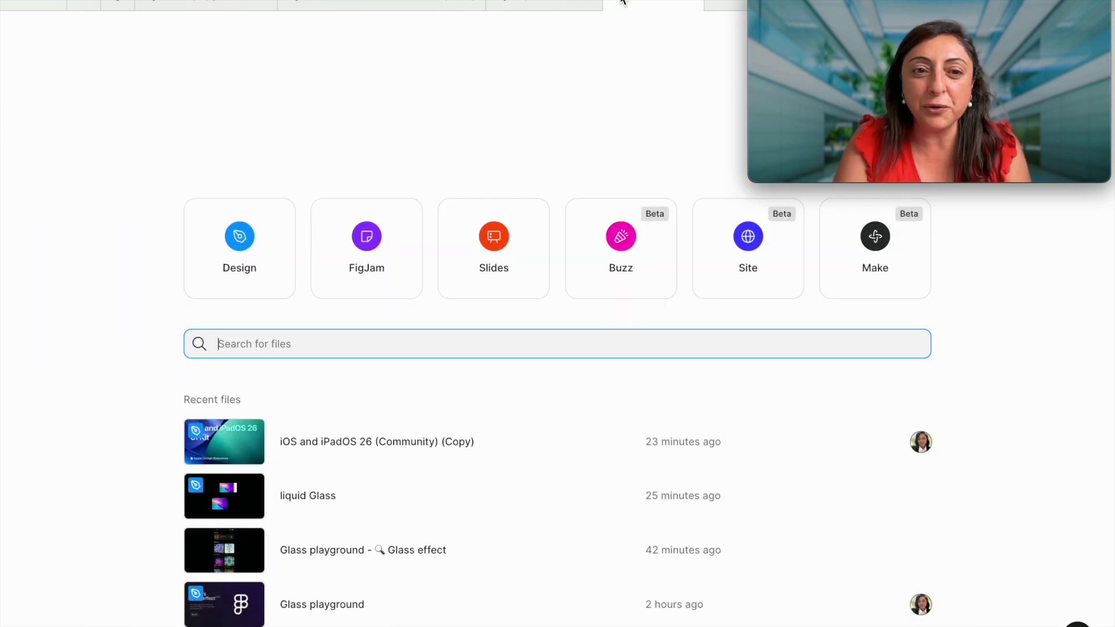
{"action": "left_click", "coordinate": [263, 255]}
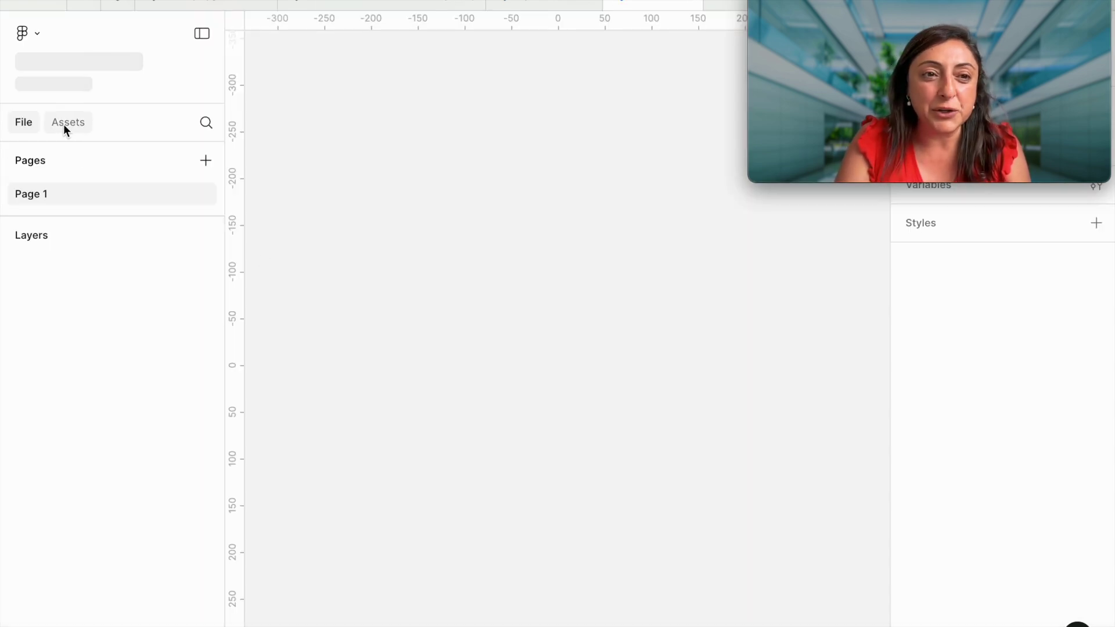
{"action": "left_click", "coordinate": [65, 110]}
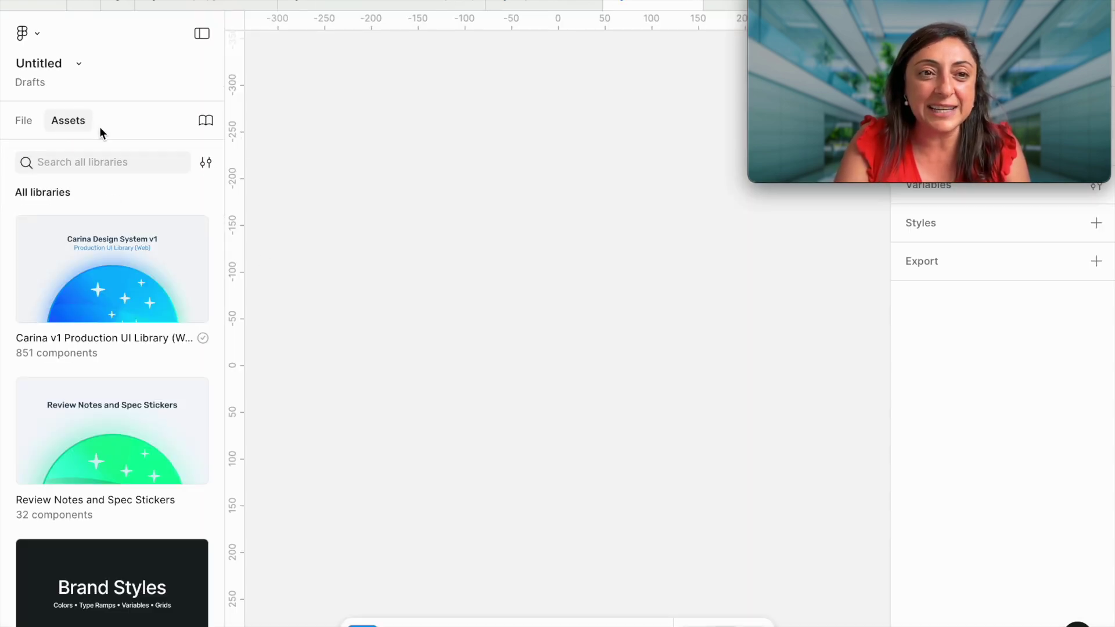
{"action": "left_click", "coordinate": [204, 120]}
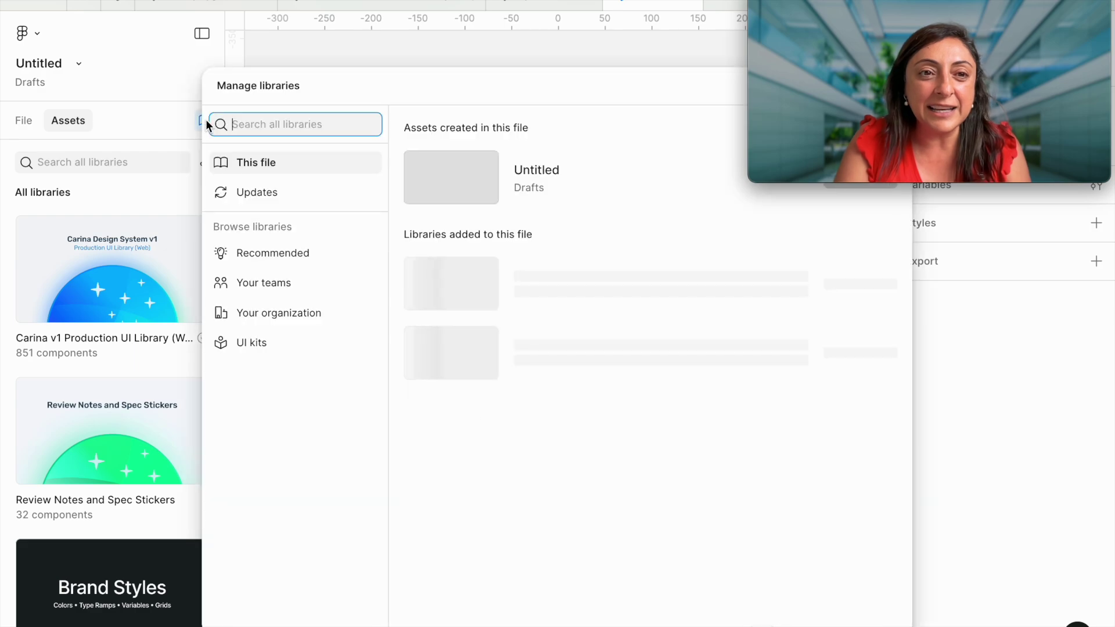
{"action": "left_click", "coordinate": [265, 341]}
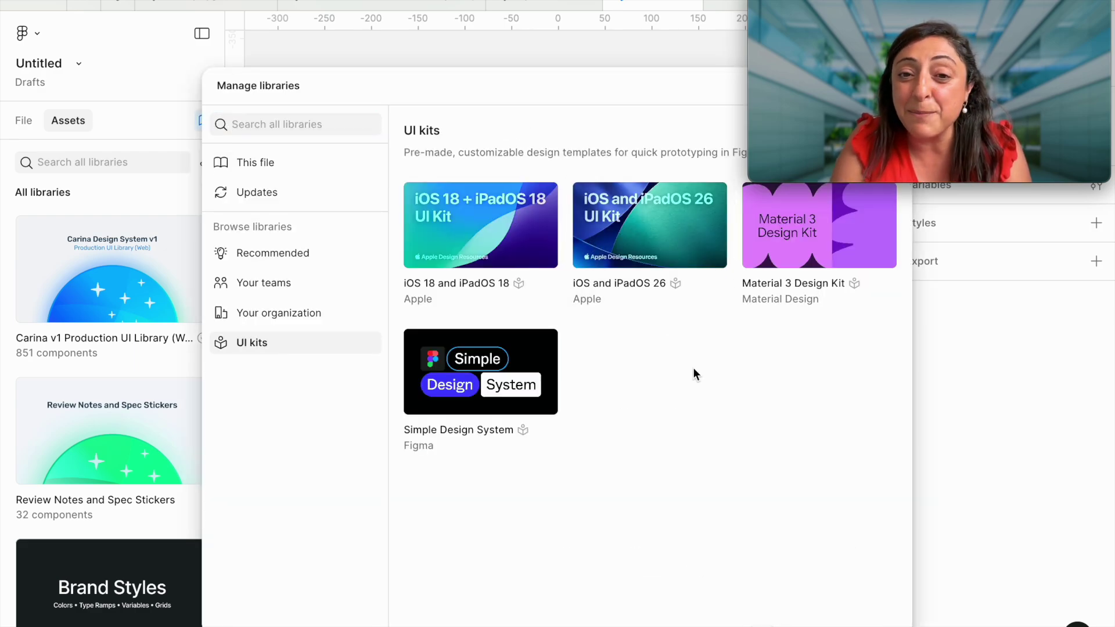
{"action": "left_click", "coordinate": [682, 246]}
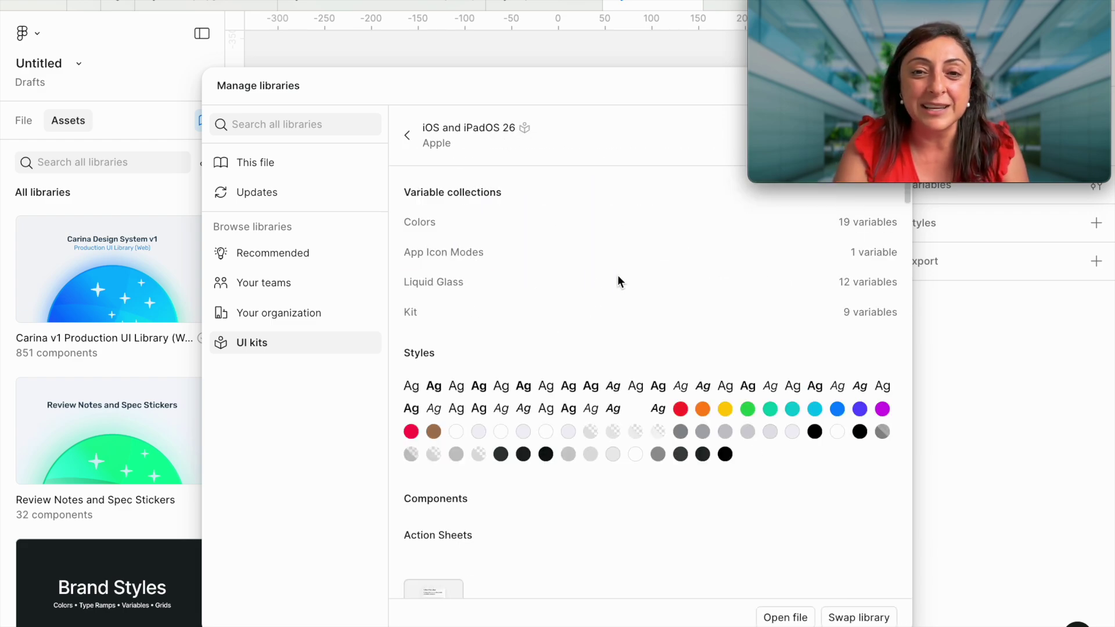
{"action": "left_click_drag", "start_coordinate": [629, 92], "coordinate": [400, 102]}
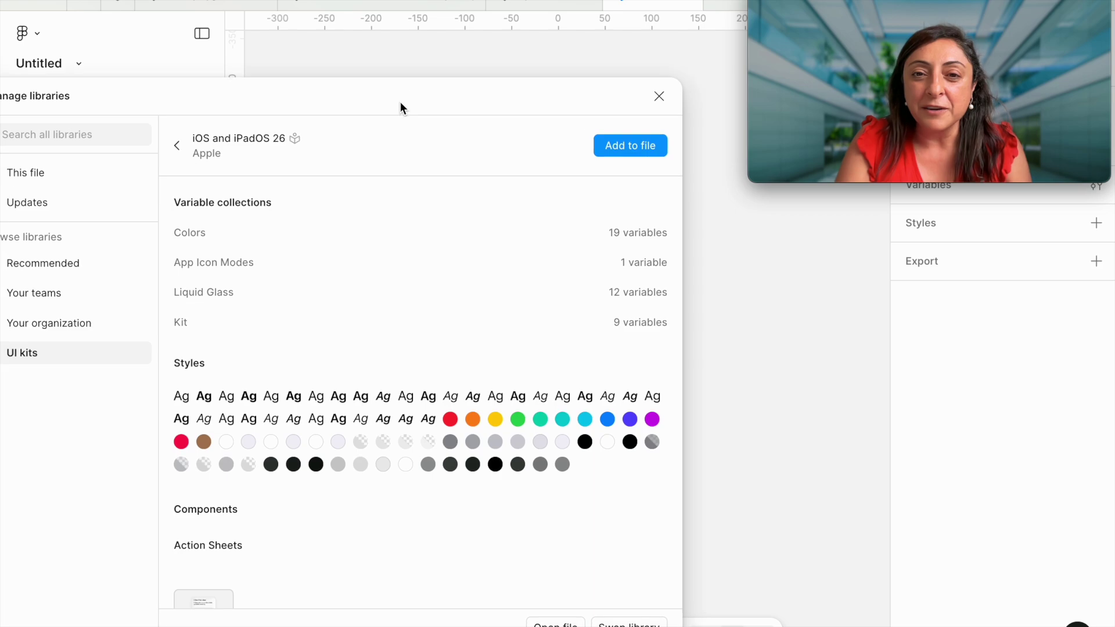
{"action": "left_click", "coordinate": [614, 146]}
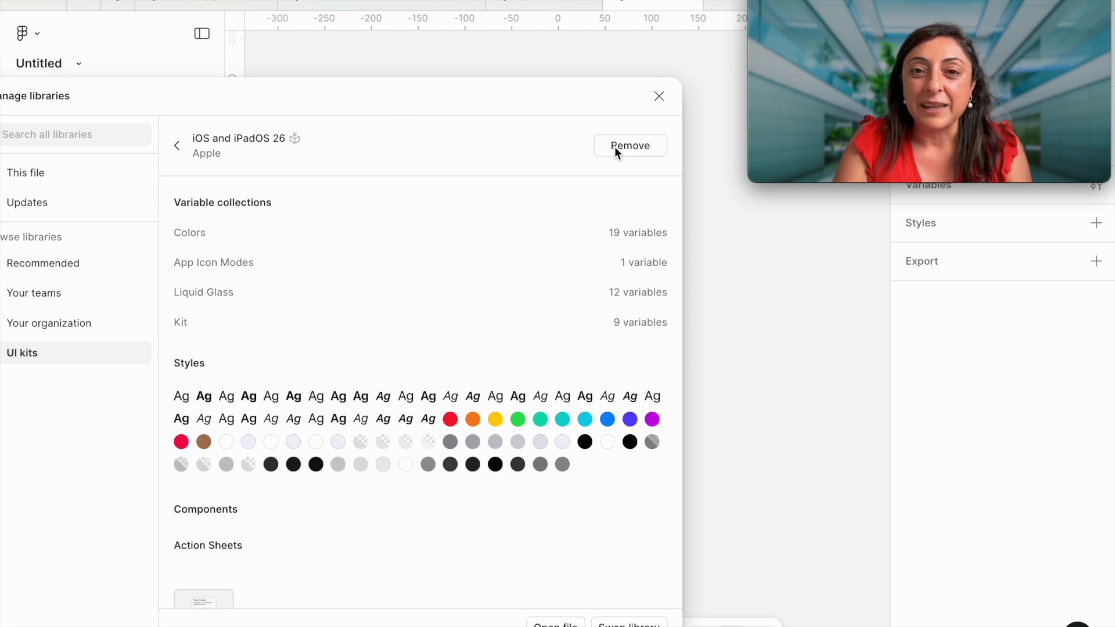
{"action": "left_click", "coordinate": [660, 97]}
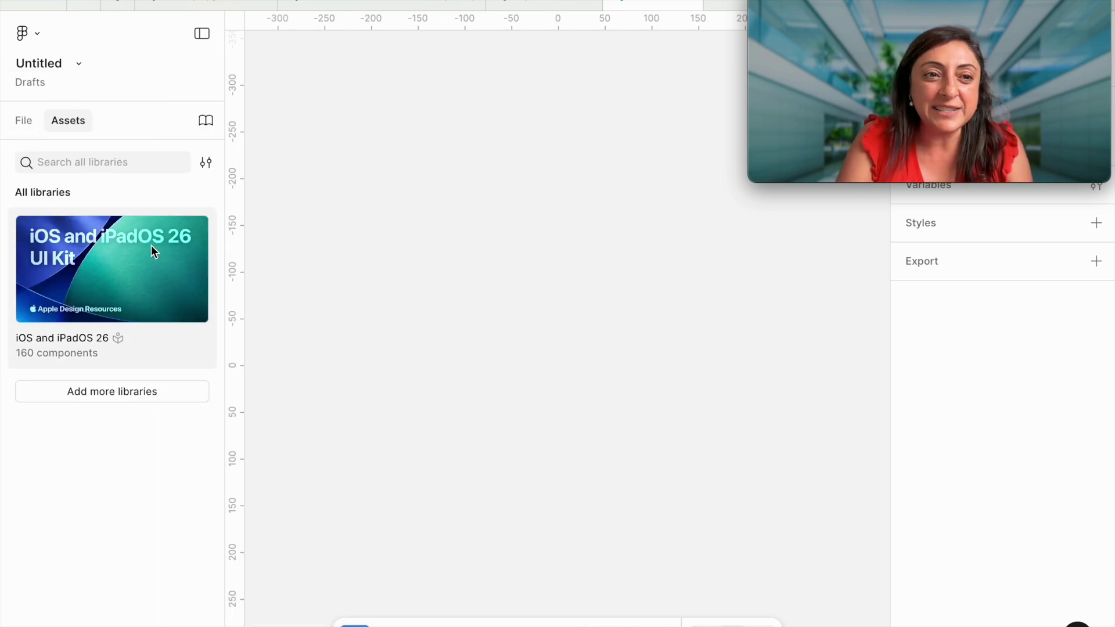
Step: Open the iOS and iPadOS 26 library in Assets and scroll its categories to Tab Bars
{"action": "left_click", "coordinate": [151, 247]}
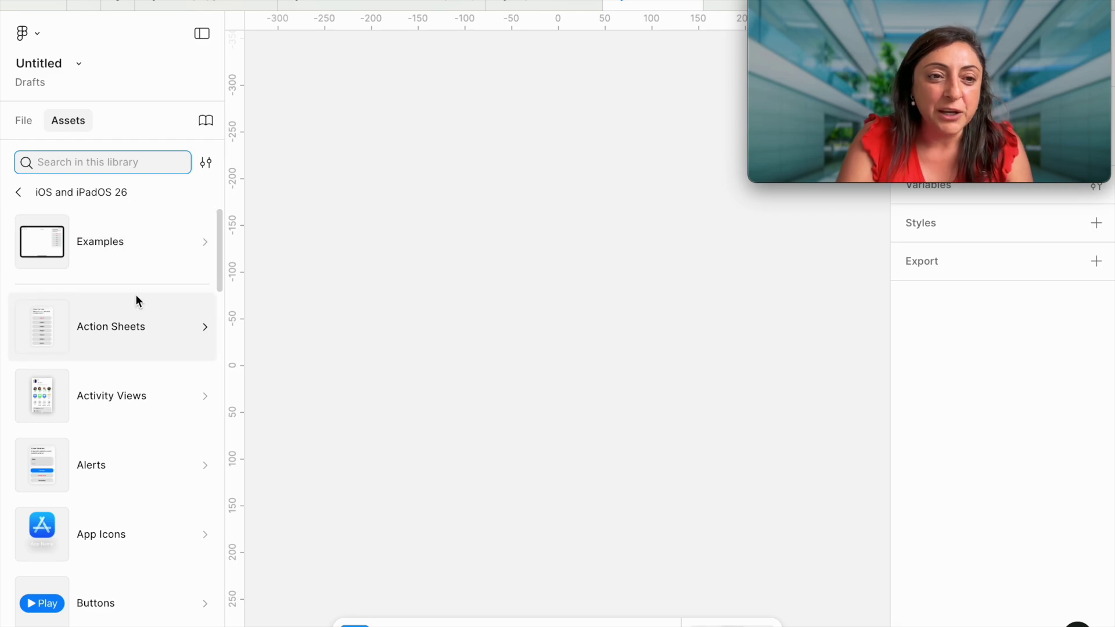
{"action": "scroll", "coordinate": [159, 406], "scroll_direction": "down", "scroll_amount": 1}
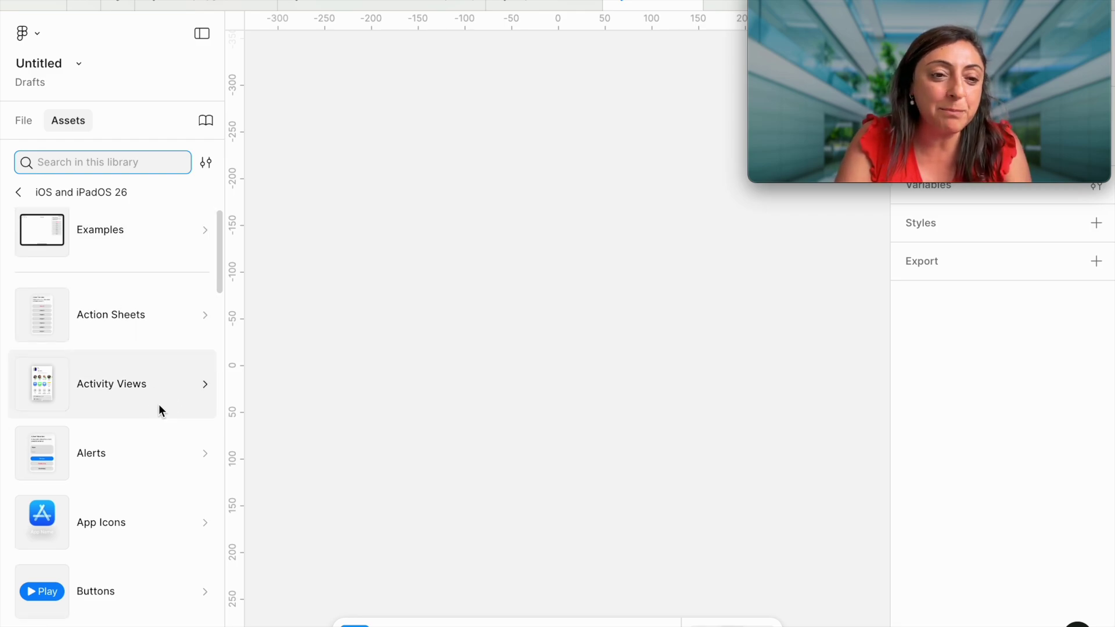
{"action": "scroll", "coordinate": [158, 404], "scroll_direction": "down", "scroll_amount": 5}
{"action": "scroll", "coordinate": [158, 404], "scroll_direction": "down", "scroll_amount": 4}
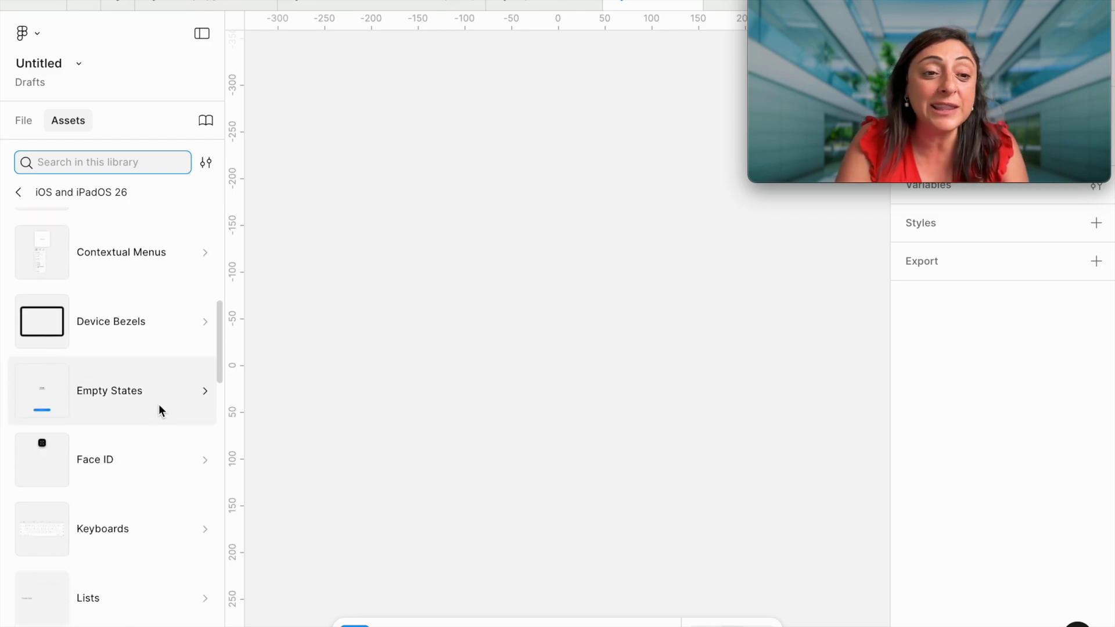
{"action": "scroll", "coordinate": [159, 404], "scroll_direction": "down", "scroll_amount": 4}
{"action": "scroll", "coordinate": [158, 404], "scroll_direction": "down", "scroll_amount": 1}
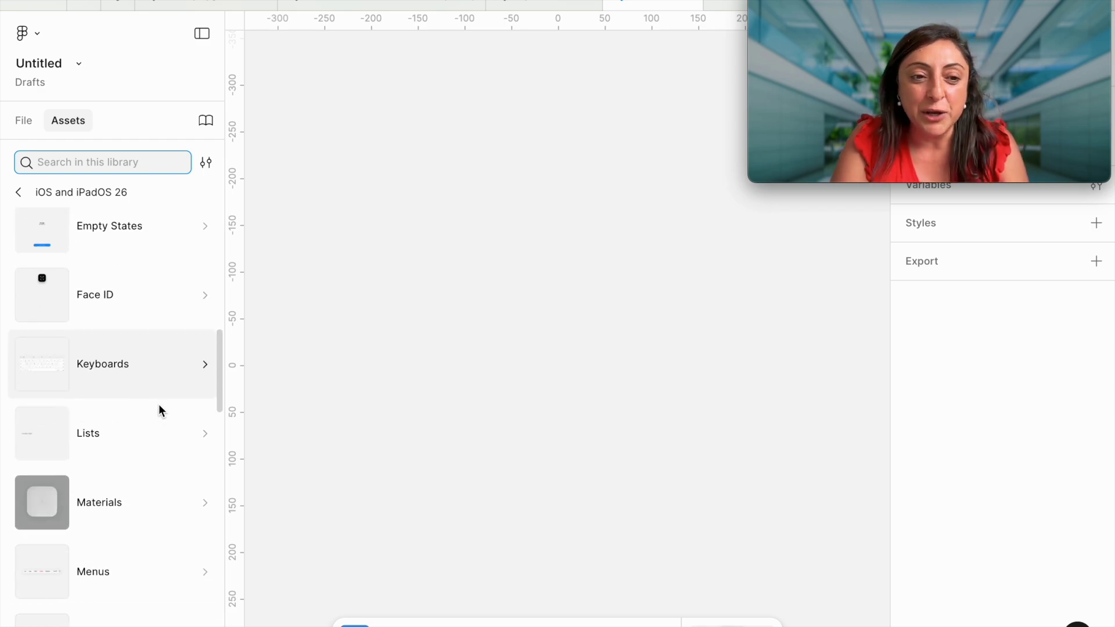
{"action": "scroll", "coordinate": [159, 404], "scroll_direction": "down", "scroll_amount": 9}
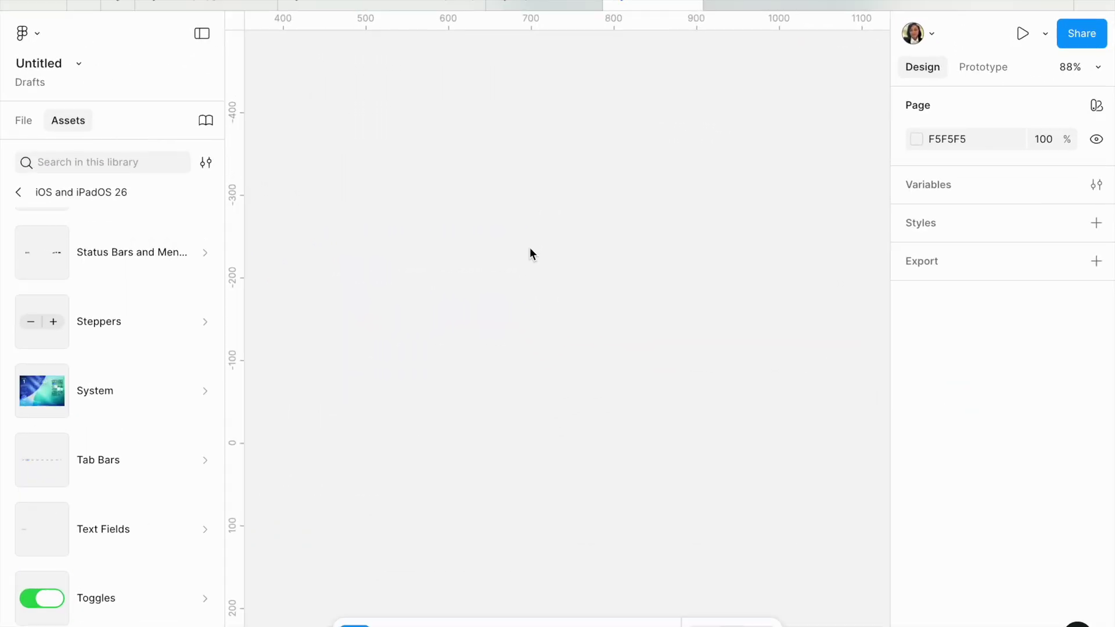
Step: Draw an iPhone 16 frame and place a 393 × 102 Tab Bar - iPhone along its bottom
{"action": "key", "text": "f"}
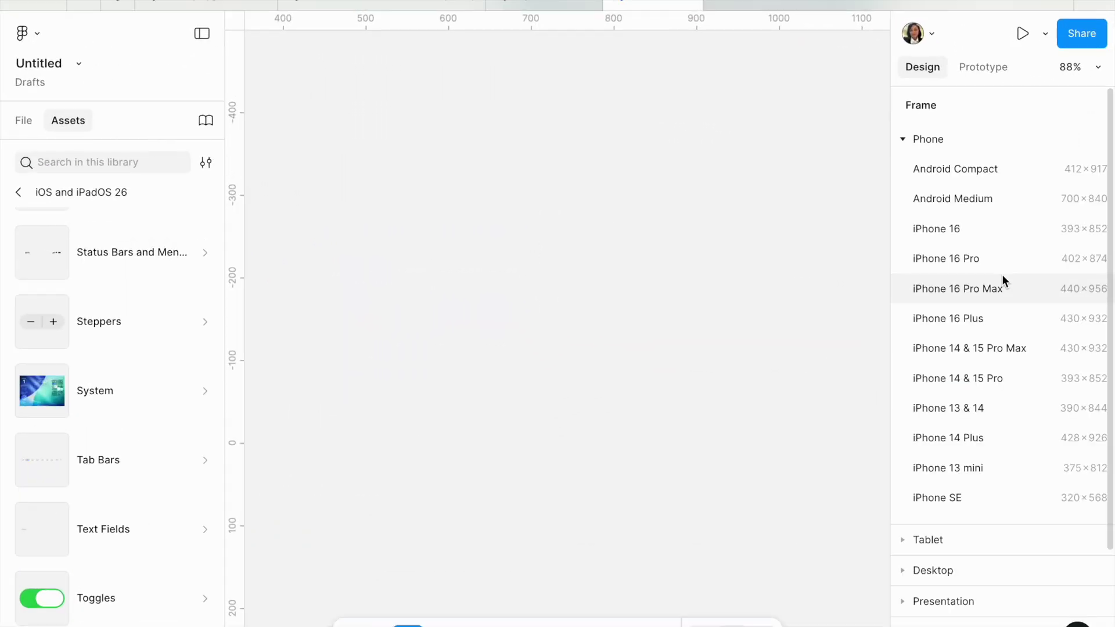
{"action": "left_click", "coordinate": [954, 228]}
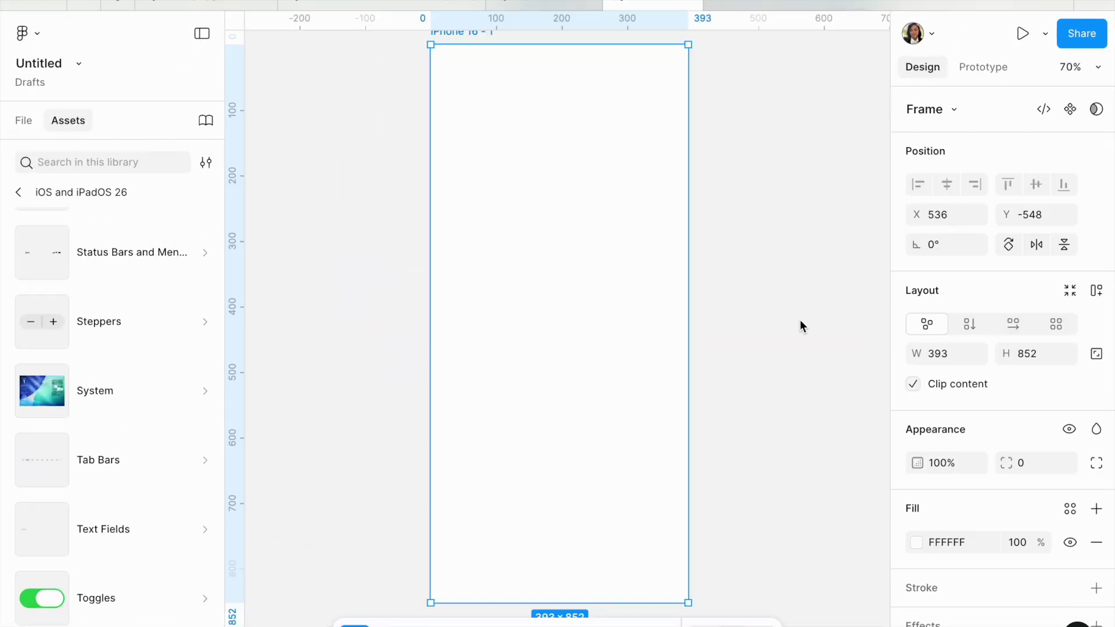
{"action": "left_click", "coordinate": [167, 463]}
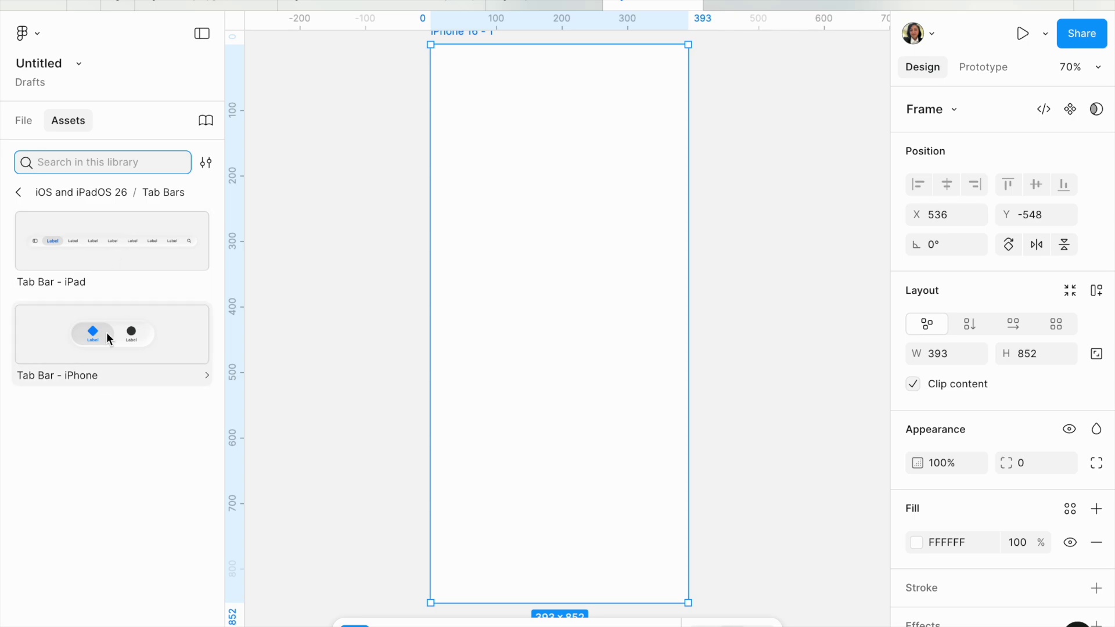
{"action": "left_click_drag", "start_coordinate": [107, 332], "coordinate": [543, 532]}
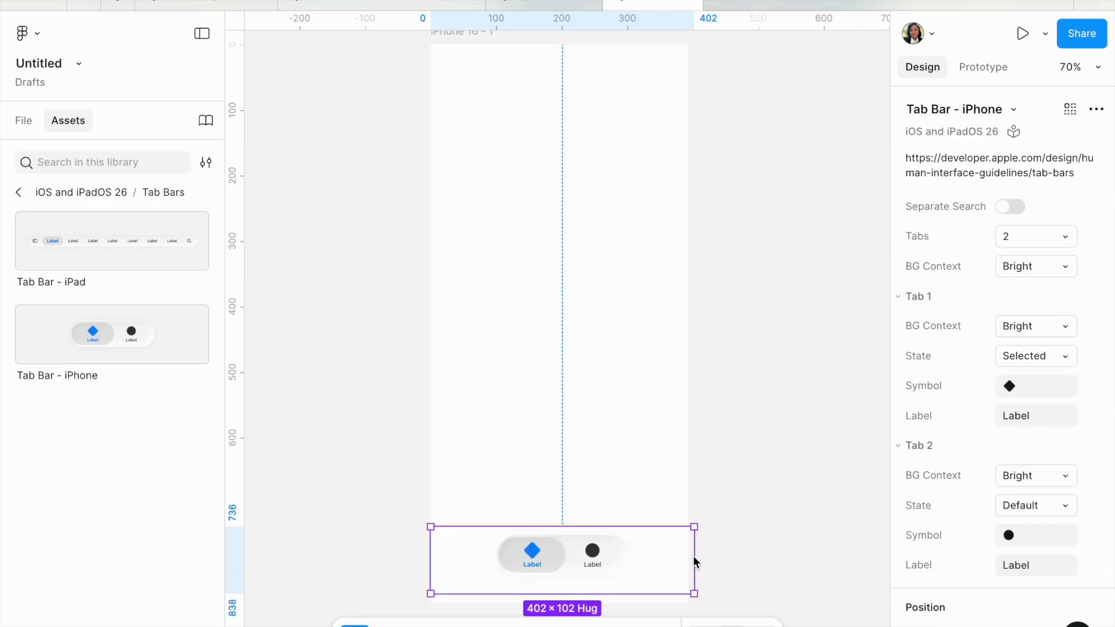
{"action": "left_click", "coordinate": [694, 561]}
{"action": "mouse_move", "coordinate": [694, 561]}
{"action": "left_mouse_down"}
{"action": "mouse_move", "coordinate": [672, 562]}
{"action": "mouse_move", "coordinate": [687, 562]}
{"action": "left_mouse_up"}
{"action": "left_click_drag", "start_coordinate": [598, 571], "coordinate": [598, 580]}
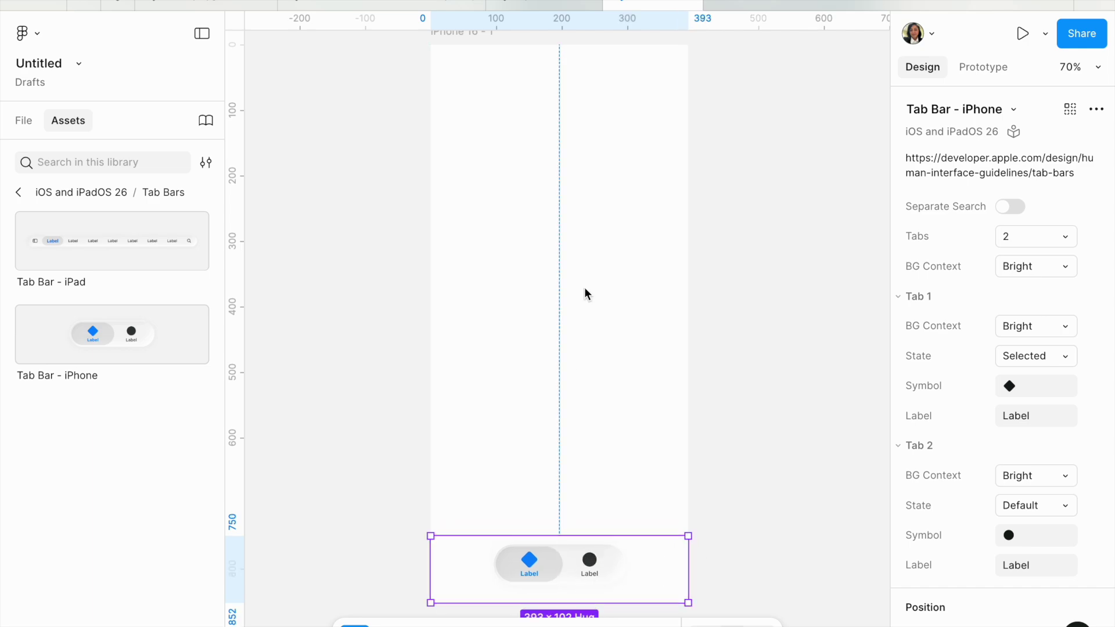
{"action": "scroll", "coordinate": [538, 195], "scroll_direction": "up", "scroll_amount": 2}
{"action": "scroll", "coordinate": [538, 195], "scroll_direction": "right", "scroll_amount": 1}
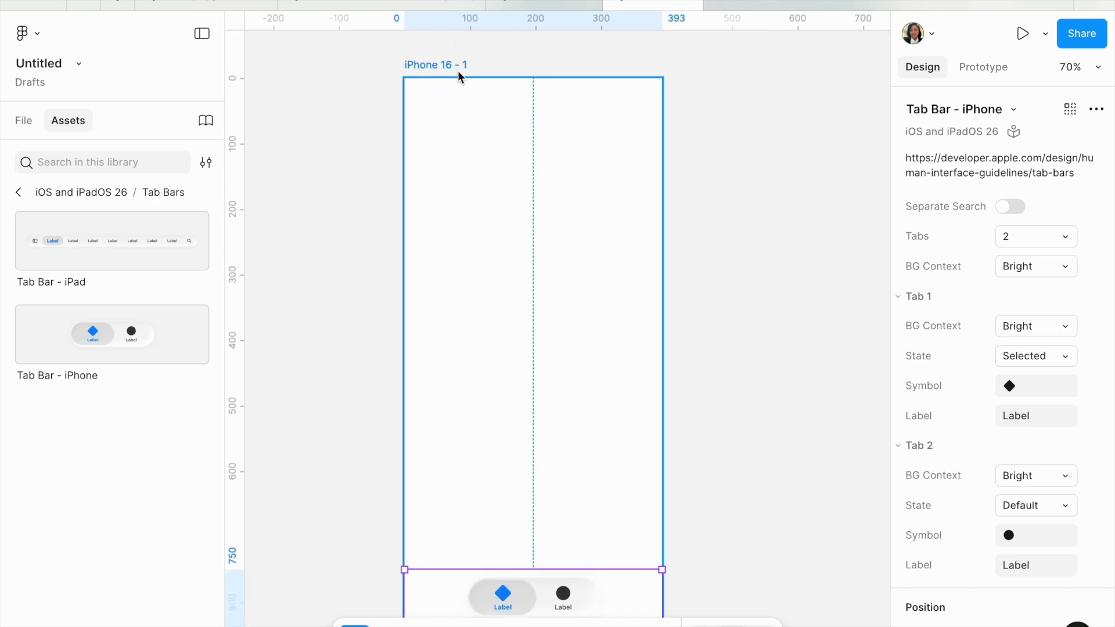
{"action": "left_click", "coordinate": [535, 5]}
Step: Back in the Untitled file, move the tab bar into the bottom of the iPhone 16 frame
{"action": "left_click", "coordinate": [654, 5]}
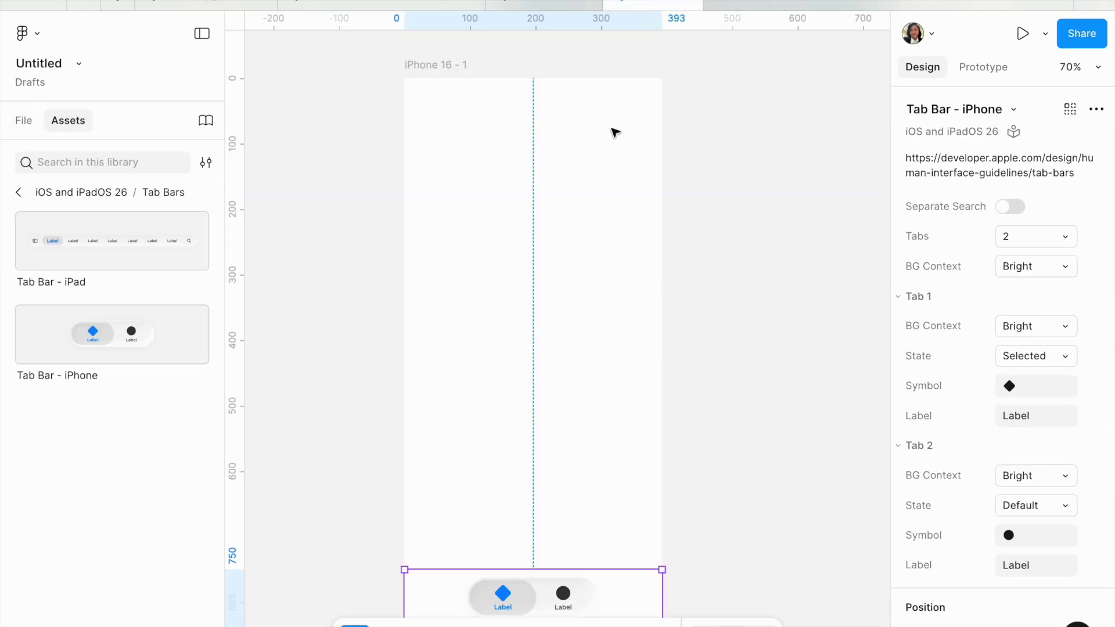
{"action": "left_click", "coordinate": [451, 65]}
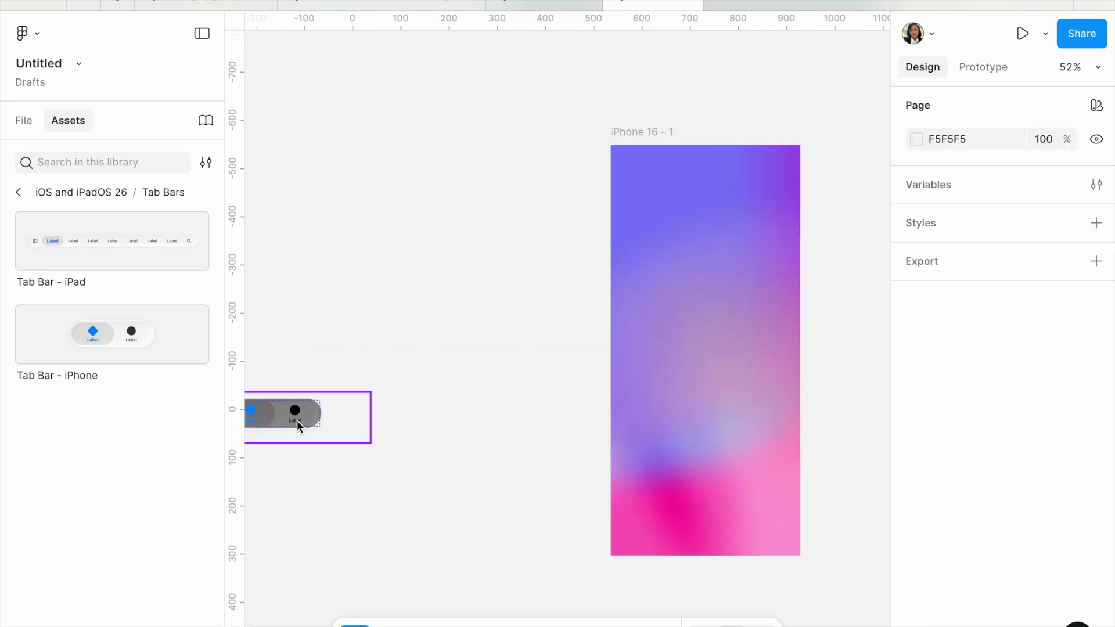
{"action": "left_click", "coordinate": [298, 423]}
{"action": "left_click_drag", "start_coordinate": [298, 423], "coordinate": [735, 541]}
{"action": "scroll", "coordinate": [736, 541], "scroll_direction": "up", "scroll_amount": 5}
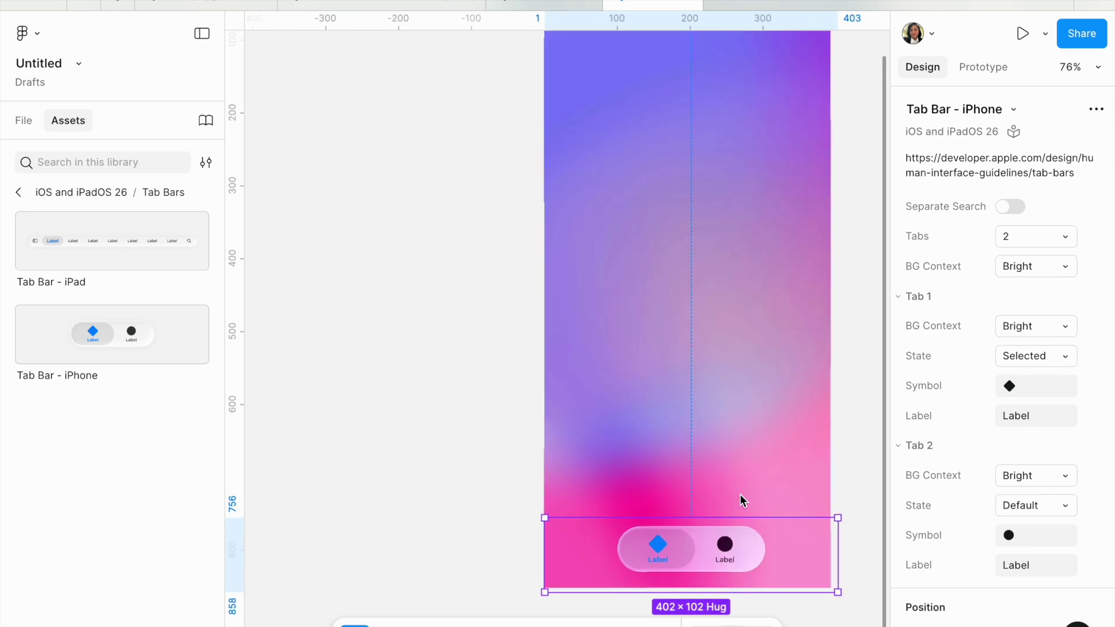
{"action": "scroll", "coordinate": [741, 497], "scroll_direction": "down", "scroll_amount": 3}
{"action": "scroll", "coordinate": [741, 498], "scroll_direction": "right", "scroll_amount": 2}
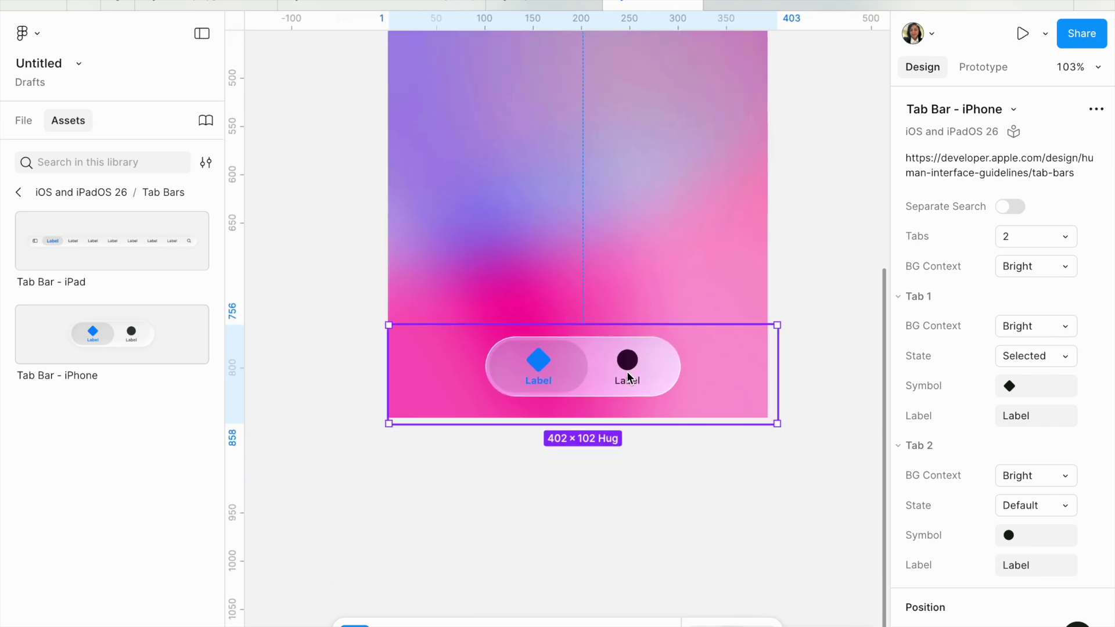
Step: Nudge the tab bar into place and narrow it to the frame's 393 width
{"action": "left_click_drag", "start_coordinate": [627, 371], "coordinate": [629, 372]}
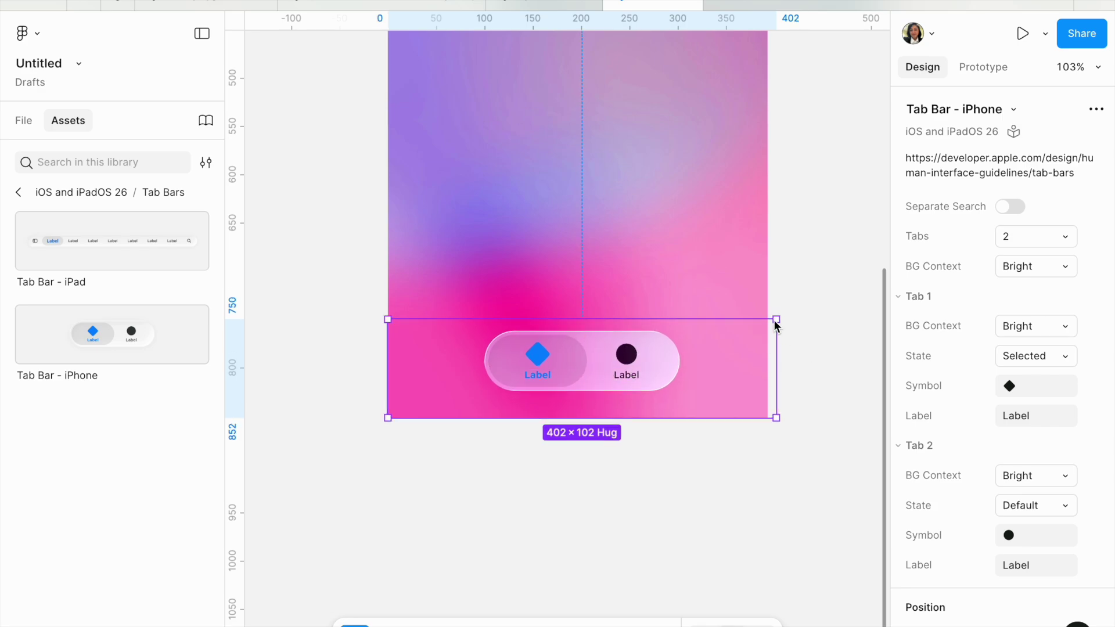
{"action": "left_click_drag", "start_coordinate": [776, 319], "coordinate": [766, 319]}
{"action": "scroll", "coordinate": [767, 318], "scroll_direction": "up", "scroll_amount": 5}
{"action": "scroll", "coordinate": [766, 318], "scroll_direction": "left", "scroll_amount": 3}
{"action": "scroll", "coordinate": [767, 319], "scroll_direction": "down", "scroll_amount": 2}
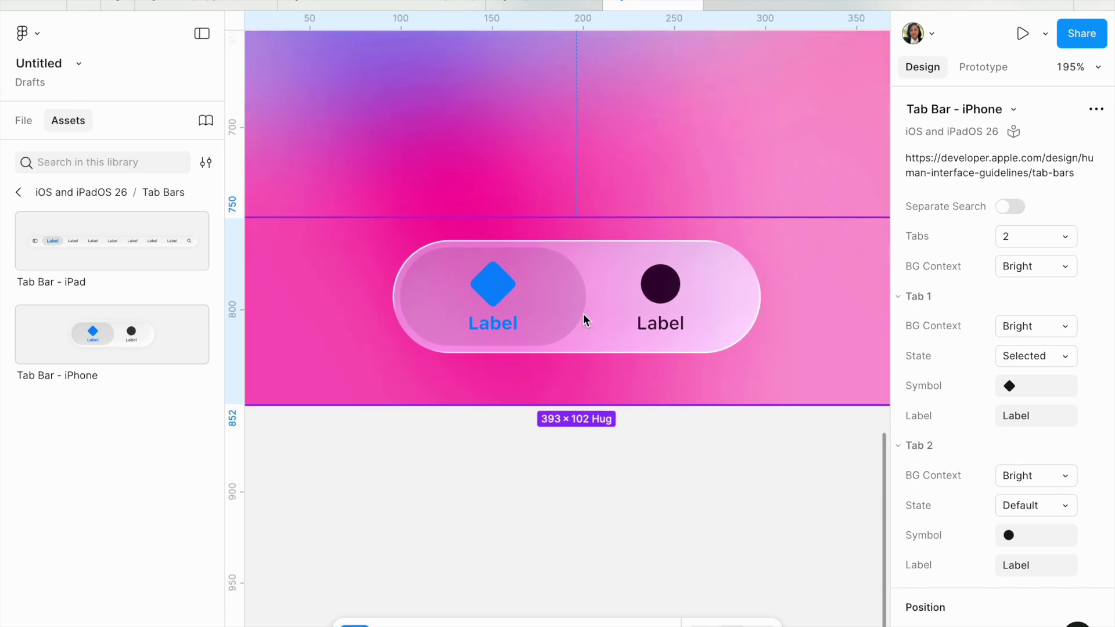
{"action": "left_click", "coordinate": [23, 121]}
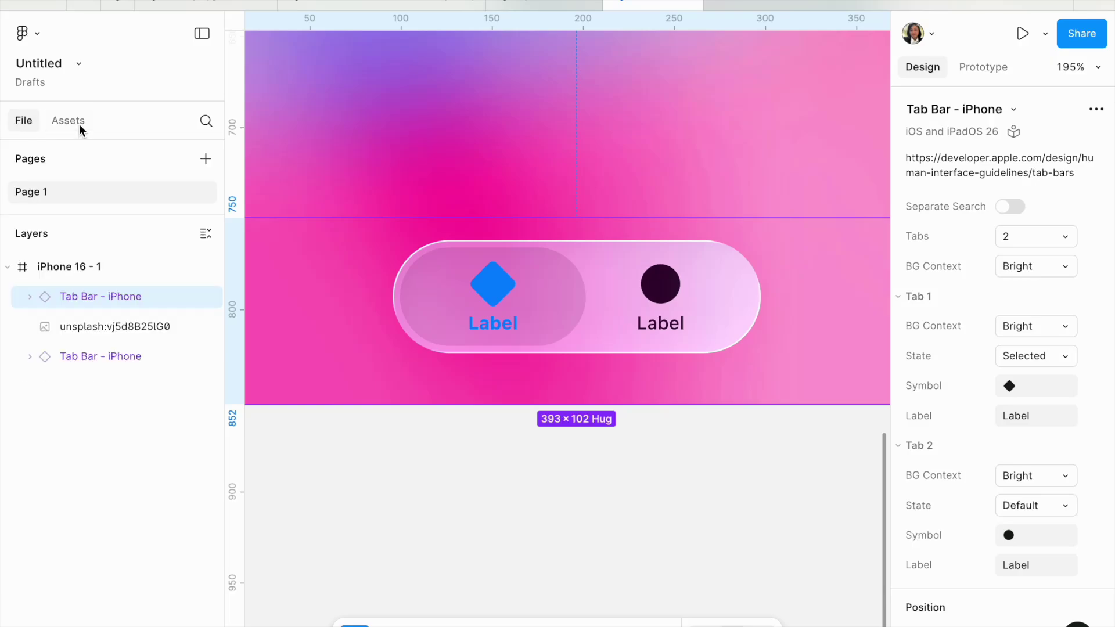
Step: Expand the tab bar's BG layer and inspect its Glass Effect refraction, depth and frost settings
{"action": "double_click", "coordinate": [542, 319]}
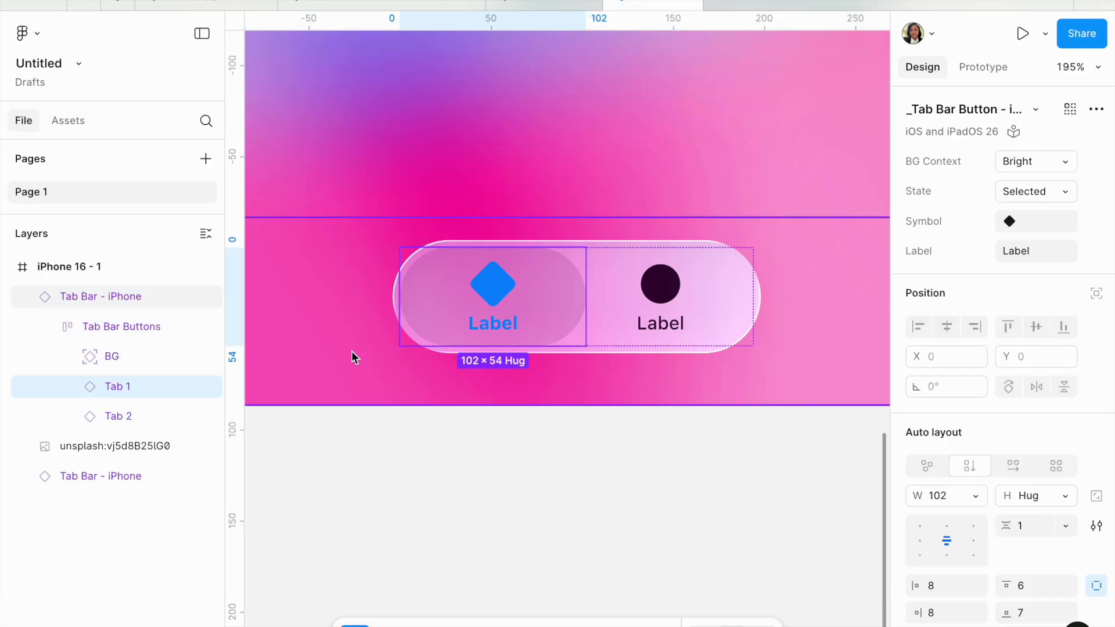
{"action": "left_click", "coordinate": [103, 357]}
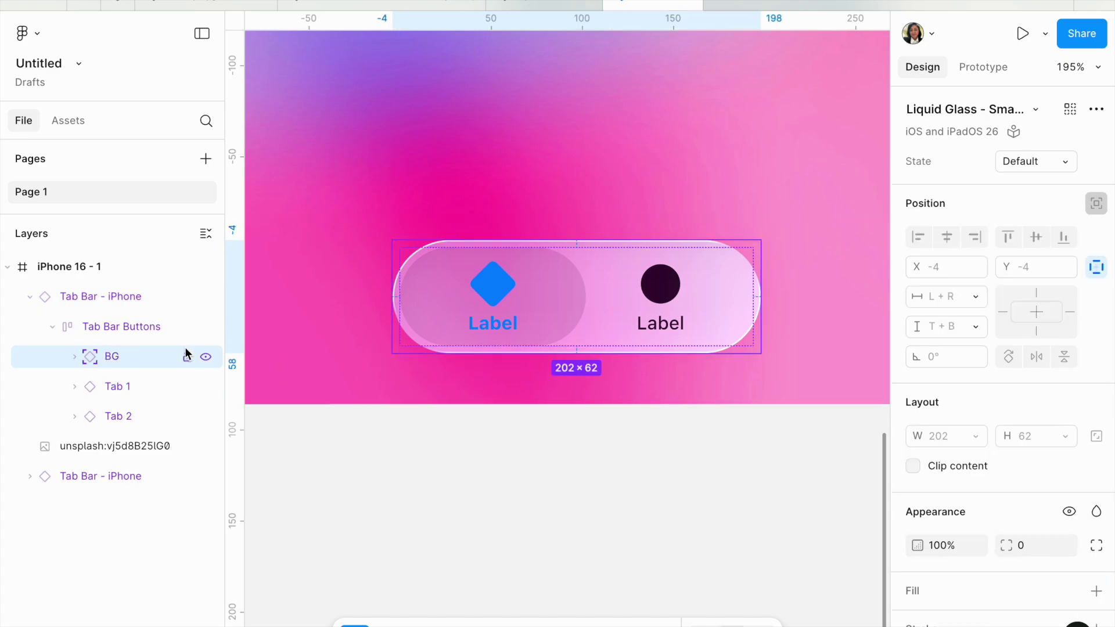
{"action": "scroll", "coordinate": [977, 465], "scroll_direction": "down", "scroll_amount": 5}
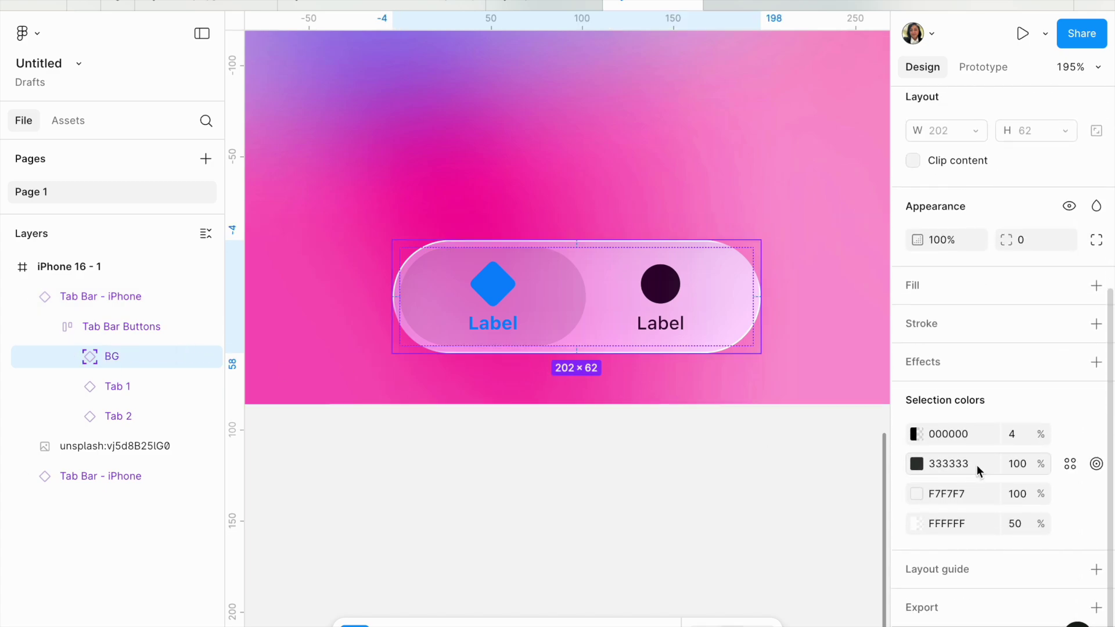
{"action": "left_click", "coordinate": [75, 359]}
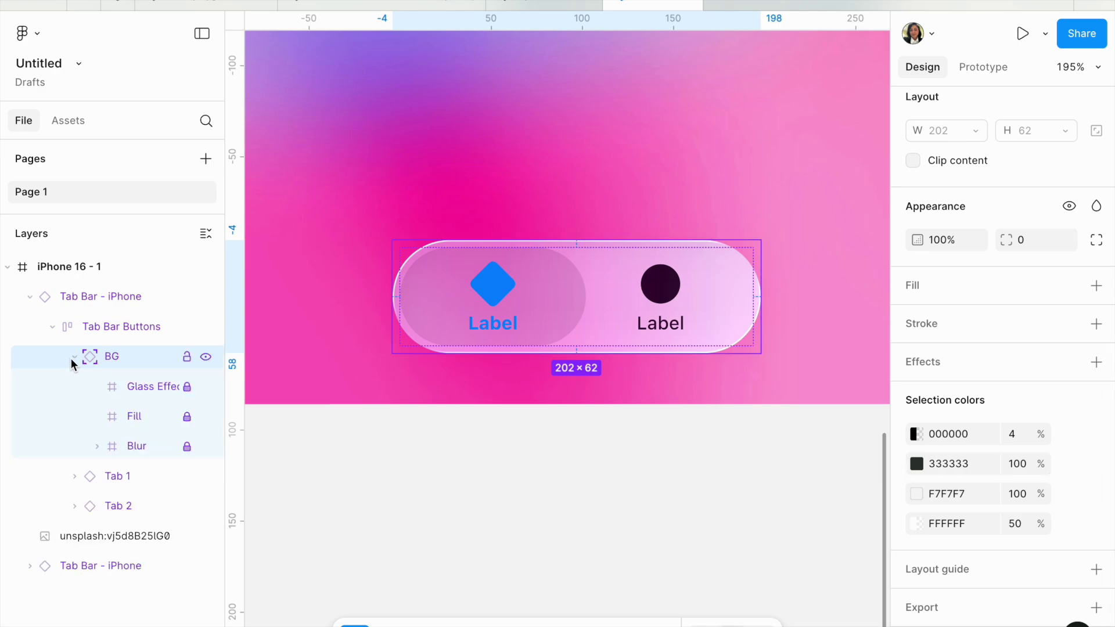
{"action": "left_click", "coordinate": [131, 389]}
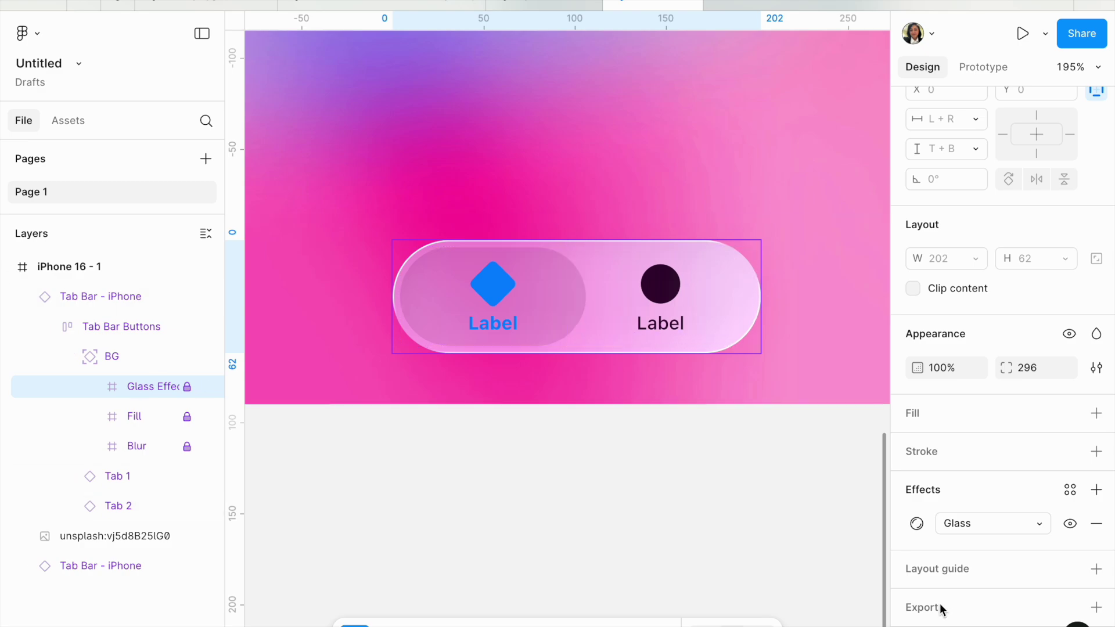
{"action": "left_click", "coordinate": [917, 524]}
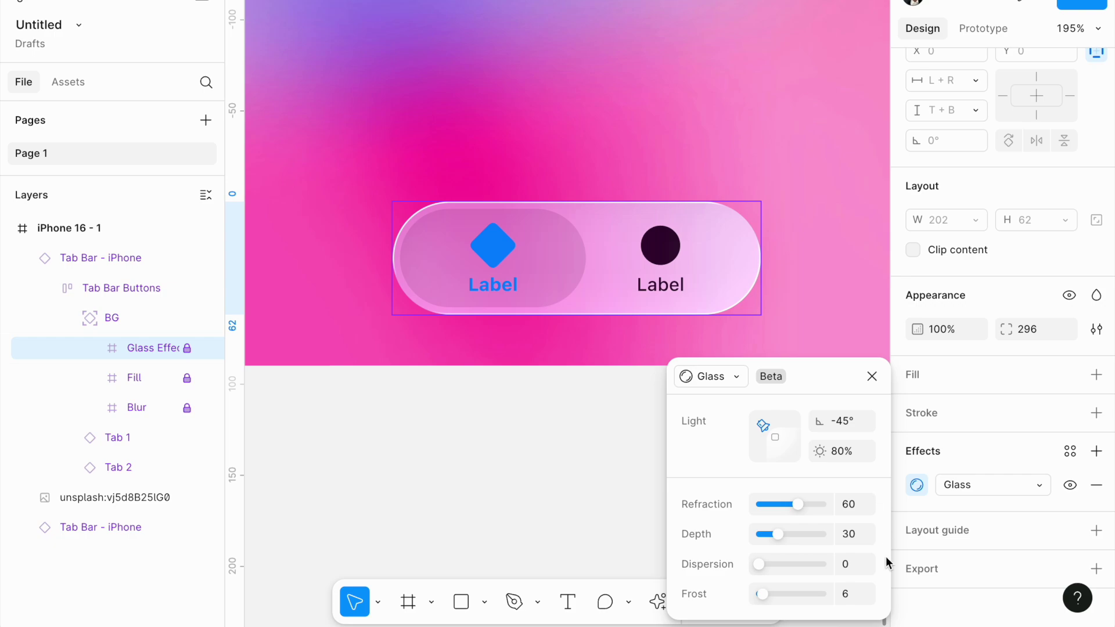
{"action": "left_click", "coordinate": [568, 211]}
Step: Set the Tab Bar - iPhone to 5 tabs, leaving Separate Search off
{"action": "scroll", "coordinate": [568, 249], "scroll_direction": "down", "scroll_amount": 5}
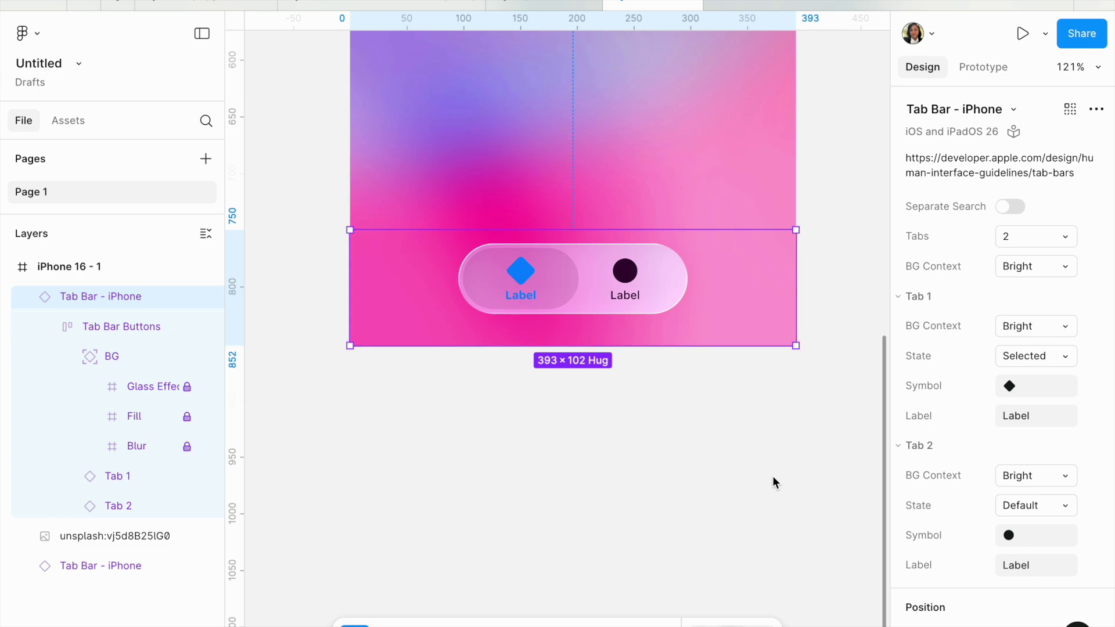
{"action": "left_click", "coordinate": [1016, 207]}
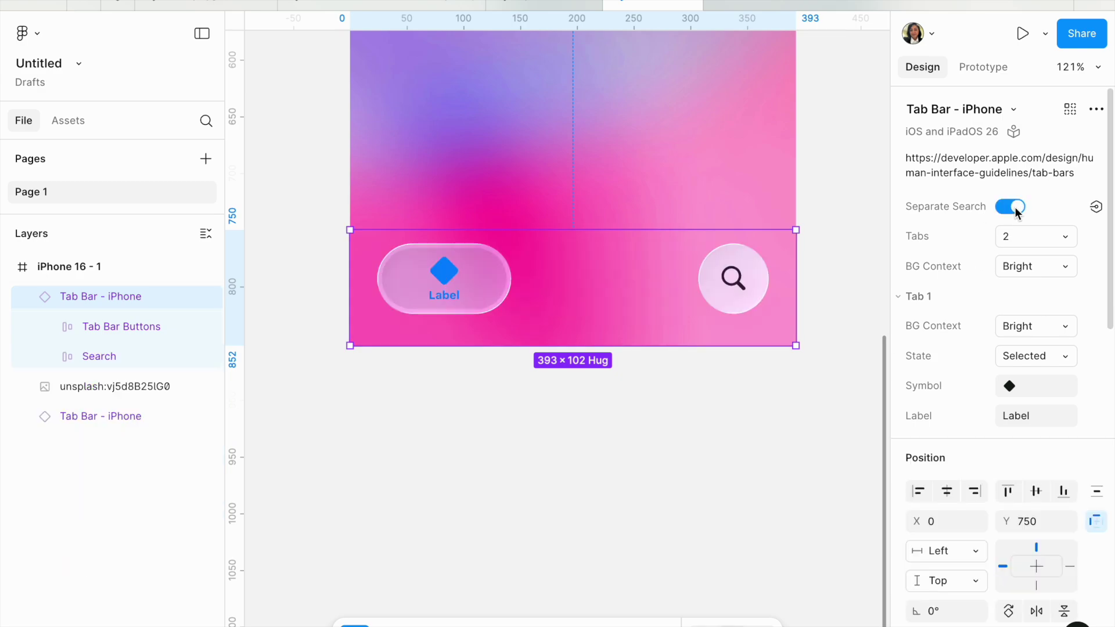
{"action": "left_click", "coordinate": [1015, 207]}
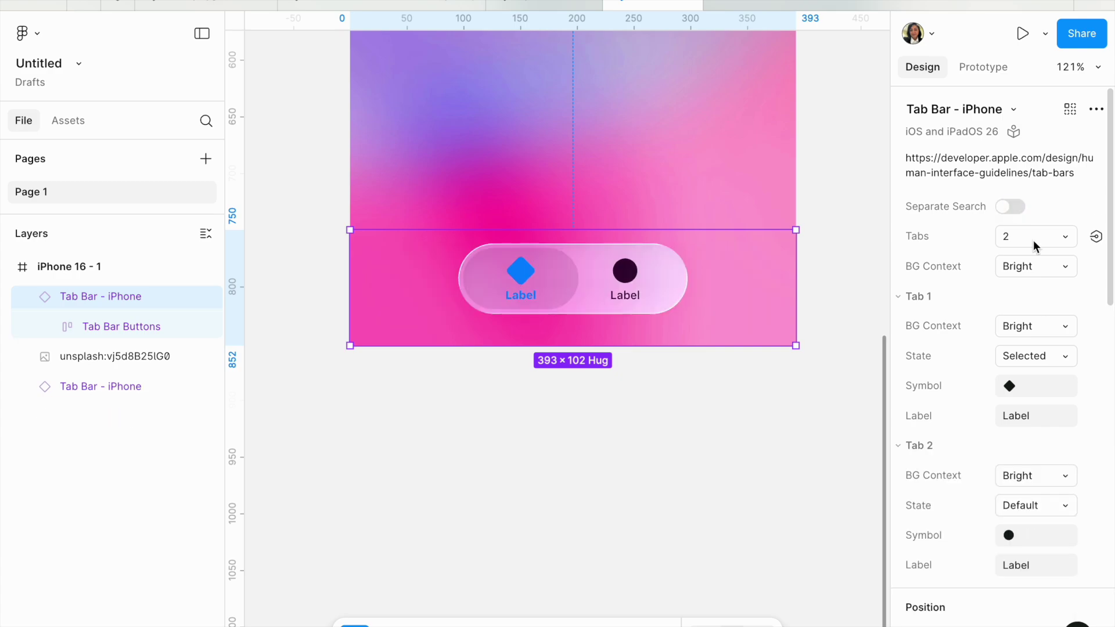
{"action": "left_click", "coordinate": [1033, 239]}
{"action": "left_click", "coordinate": [967, 303]}
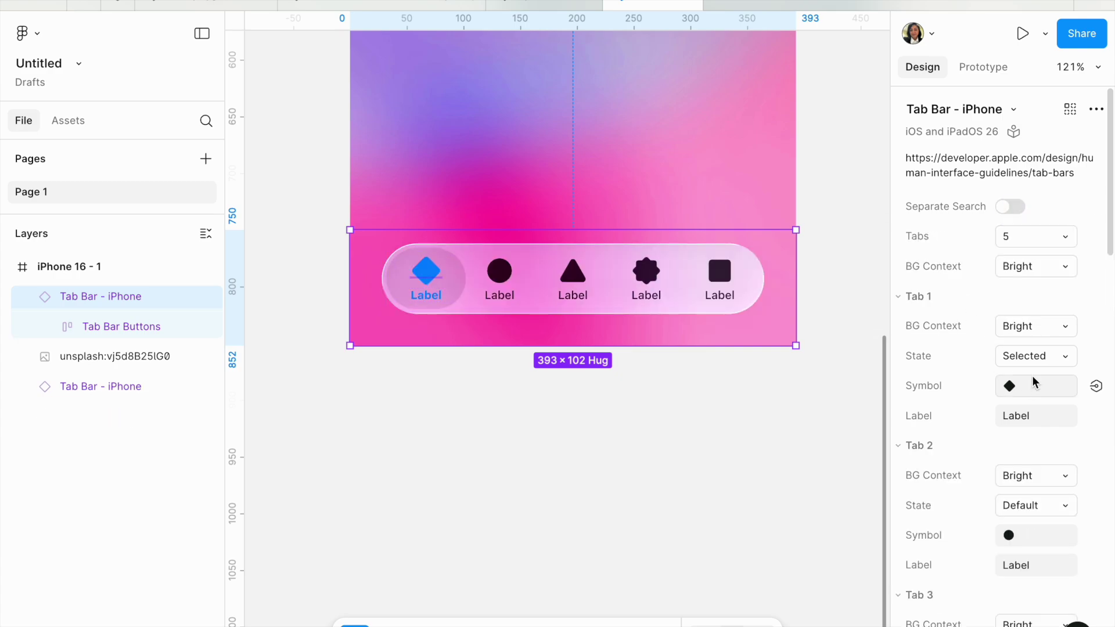
{"action": "left_click", "coordinate": [1014, 386]}
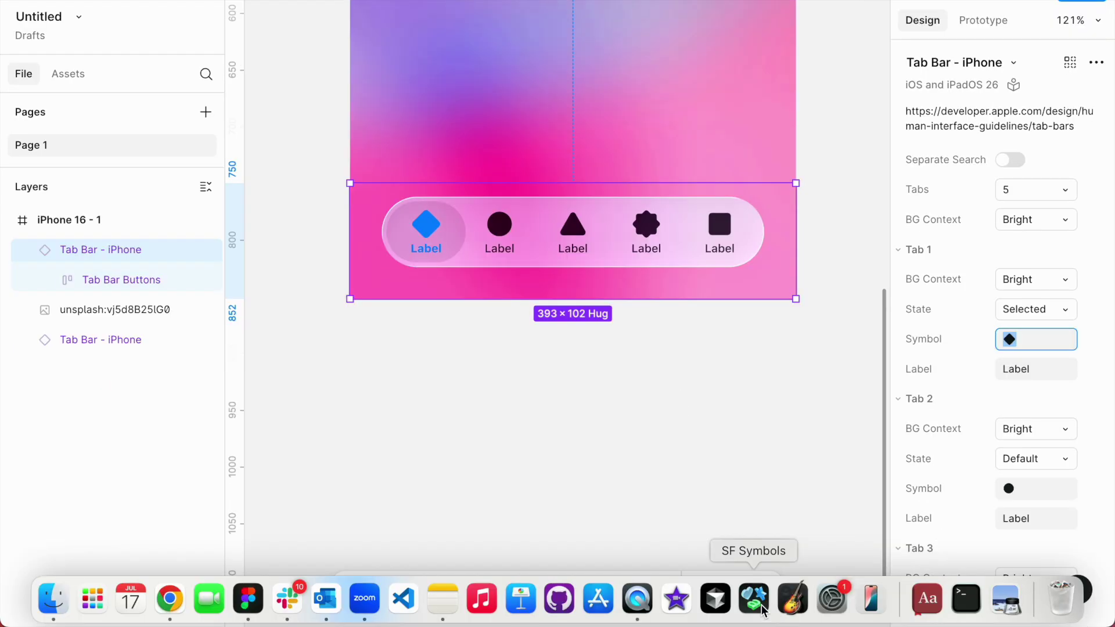
Step: Search SF Symbols for 'home' and copy the house.fill symbol
{"action": "left_click", "coordinate": [763, 610]}
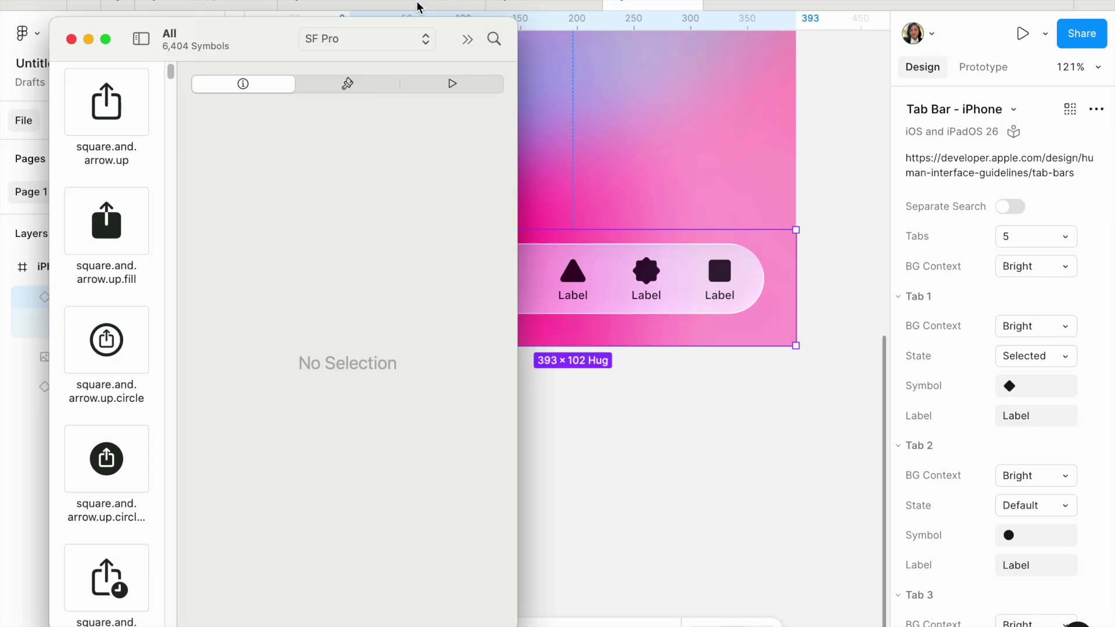
{"action": "left_click", "coordinate": [493, 40]}
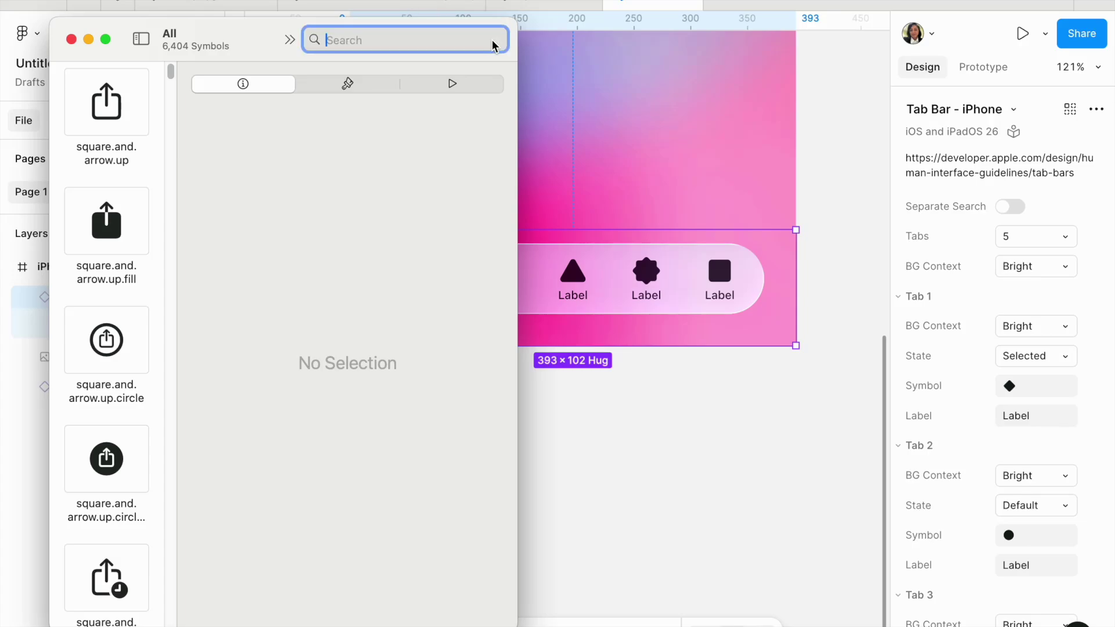
{"action": "type", "text": "home"}
{"action": "left_click", "coordinate": [106, 349]}
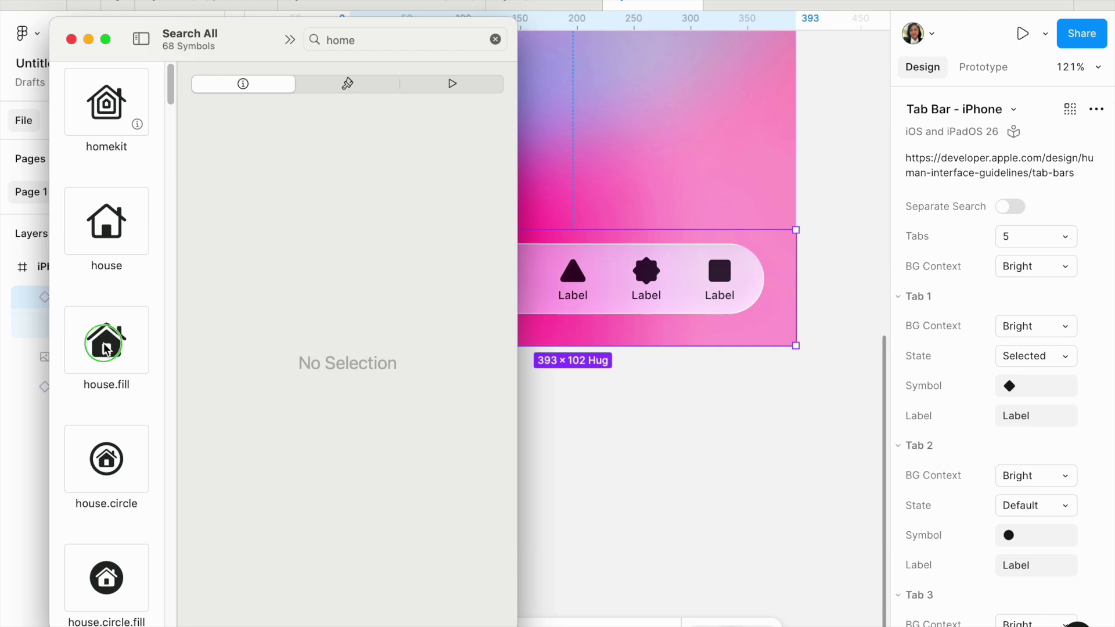
{"action": "right_click", "coordinate": [106, 347]}
{"action": "left_click", "coordinate": [147, 353]}
{"action": "left_click", "coordinate": [627, 334]}
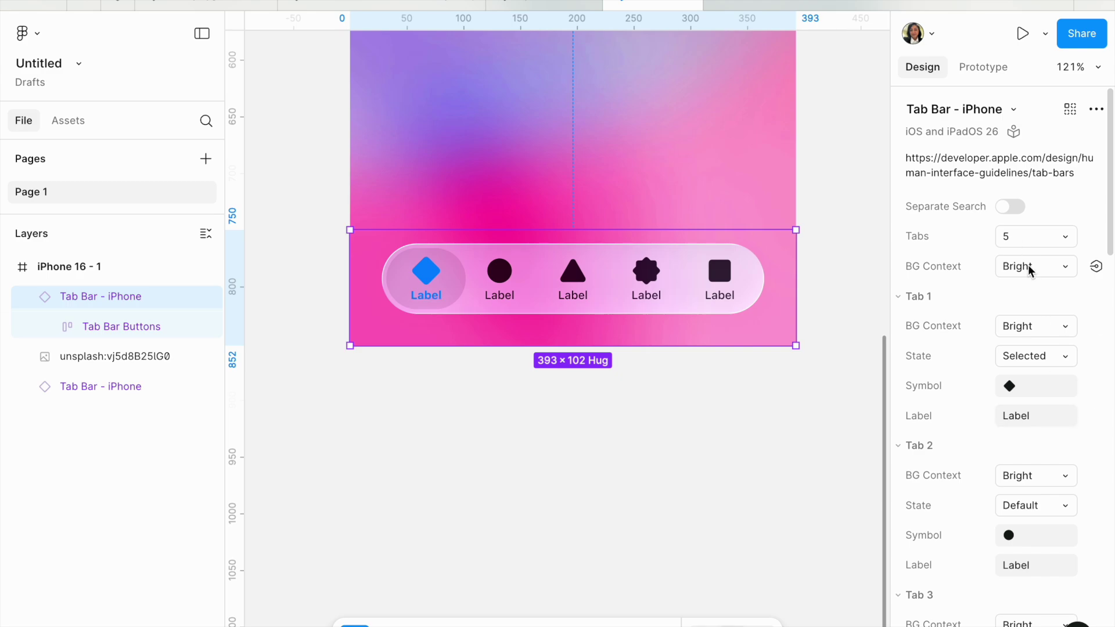
Step: Paste house.fill into Tab 1's Symbol field, replacing the diamond icon
{"action": "left_click", "coordinate": [1011, 392]}
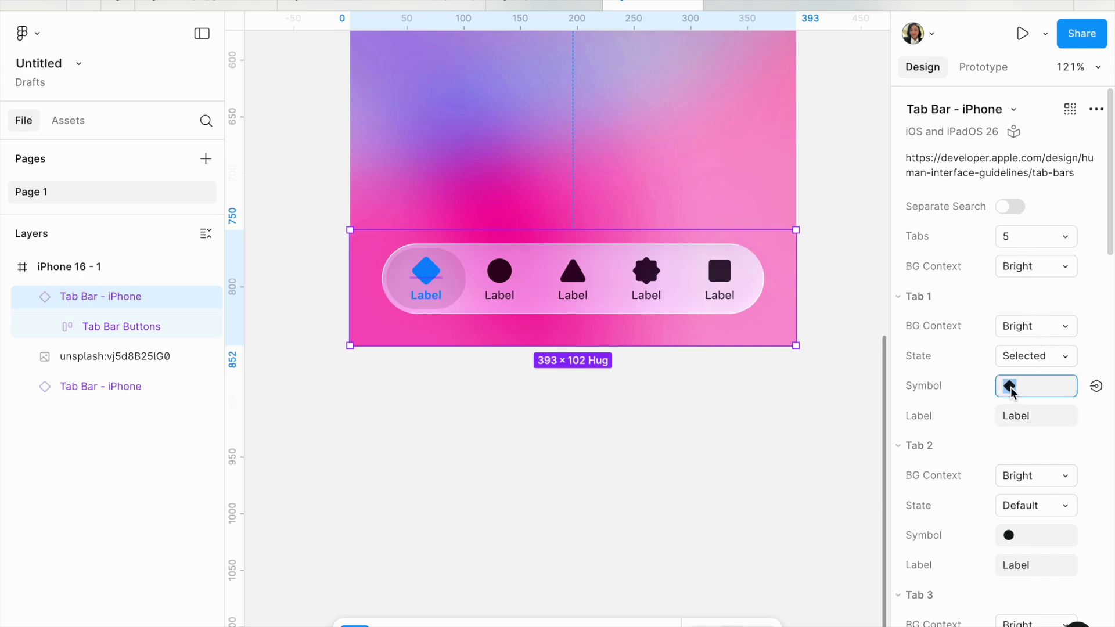
{"action": "key", "text": "super+v"}
{"action": "key", "text": "Return"}
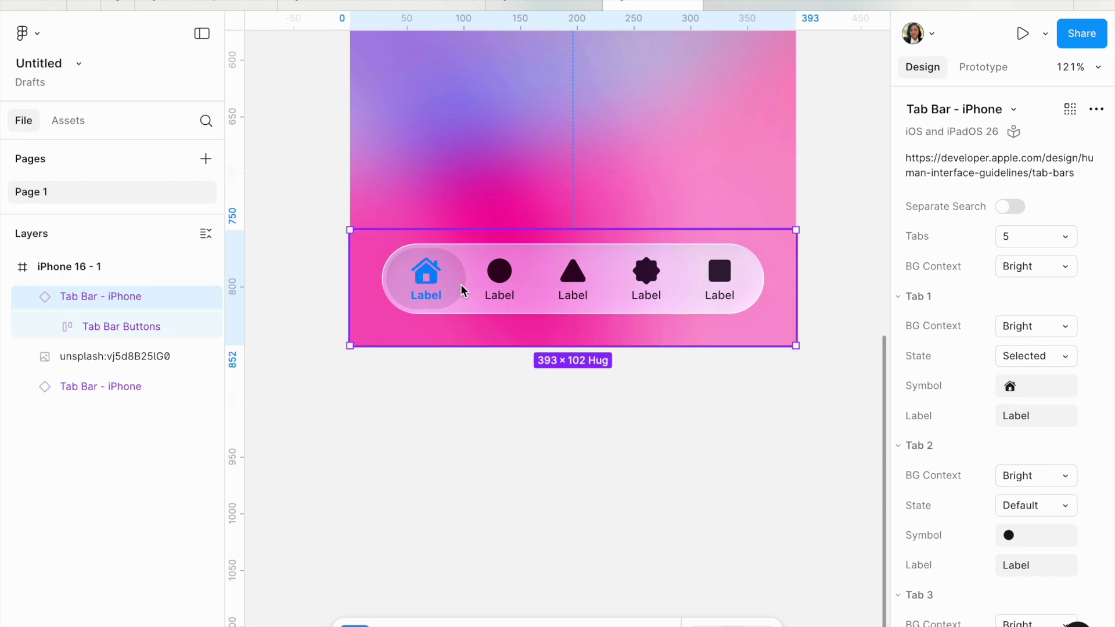
{"action": "left_click", "coordinate": [434, 303]}
{"action": "left_click", "coordinate": [521, 216]}
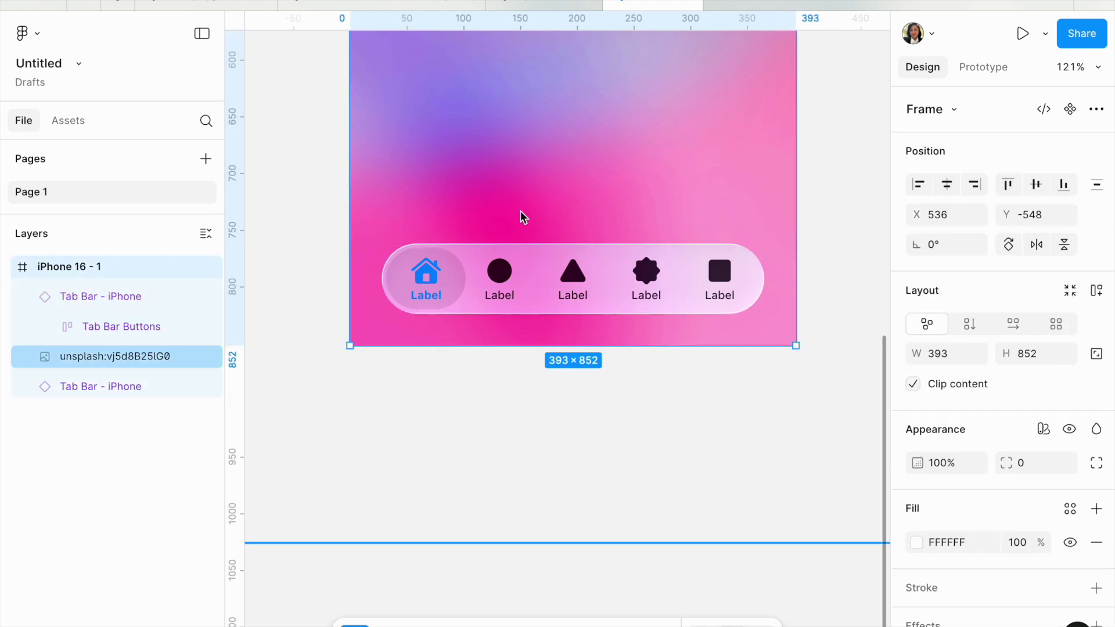
{"action": "left_click", "coordinate": [451, 281]}
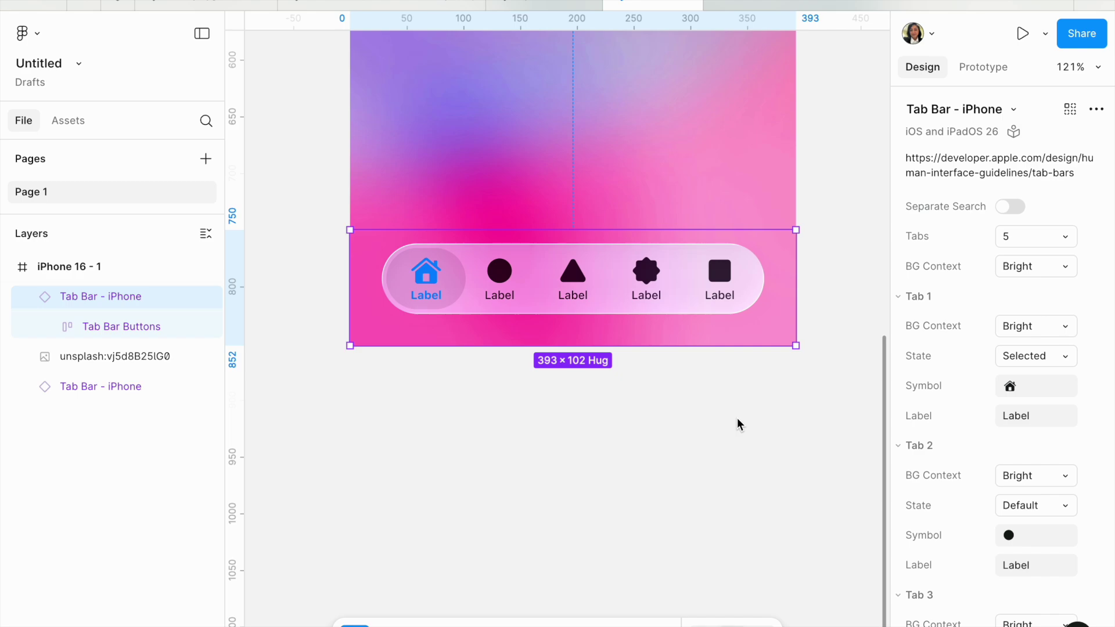
{"action": "scroll", "coordinate": [737, 419], "scroll_direction": "down", "scroll_amount": 2}
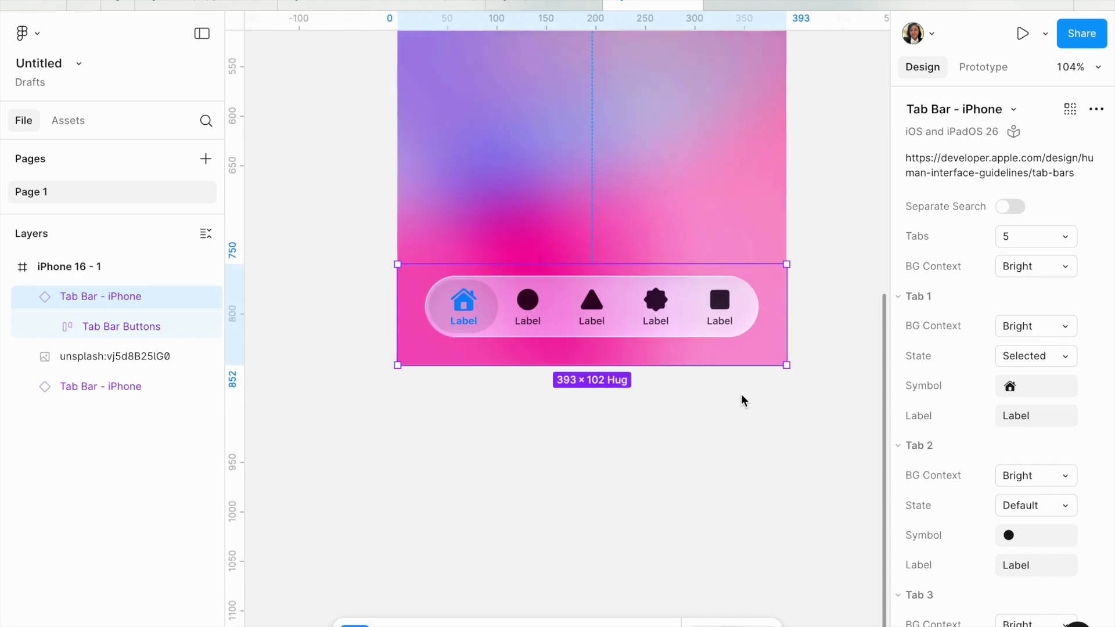
{"action": "scroll", "coordinate": [741, 394], "scroll_direction": "up", "scroll_amount": 5}
{"action": "scroll", "coordinate": [741, 394], "scroll_direction": "left", "scroll_amount": 2}
{"action": "scroll", "coordinate": [741, 394], "scroll_direction": "up", "scroll_amount": 1}
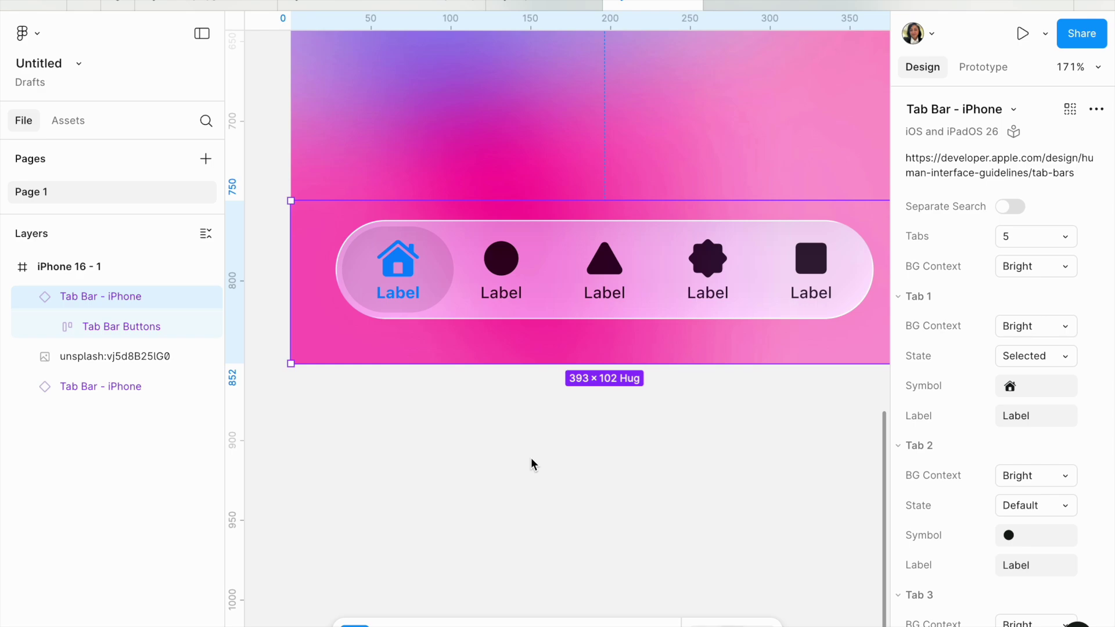
{"action": "scroll", "coordinate": [531, 459], "scroll_direction": "down", "scroll_amount": 5}
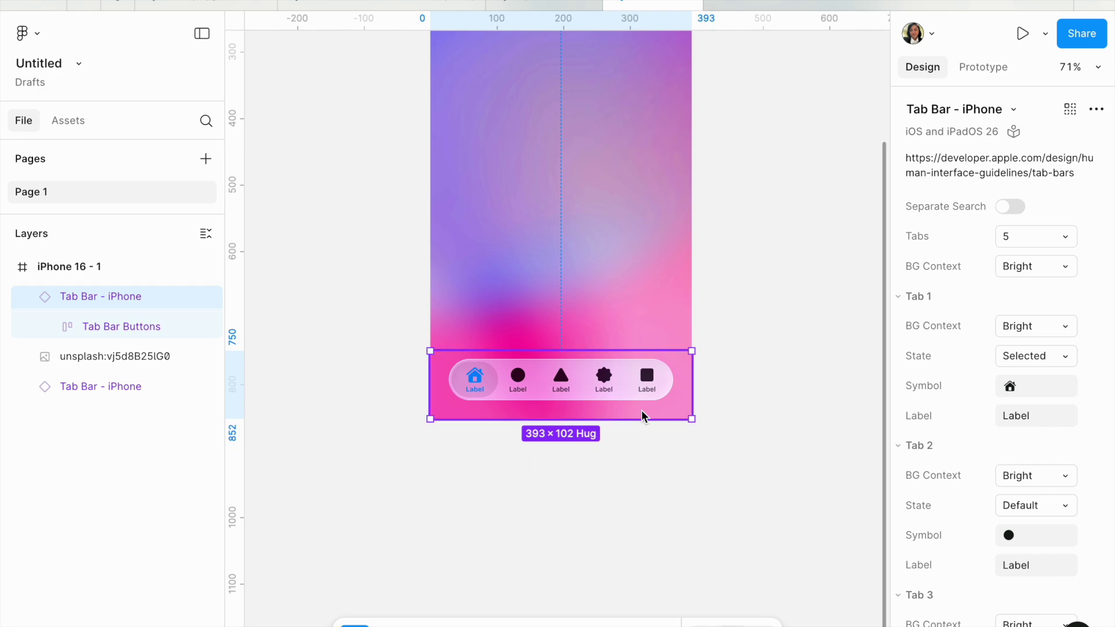
{"action": "scroll", "coordinate": [482, 454], "scroll_direction": "up", "scroll_amount": 5}
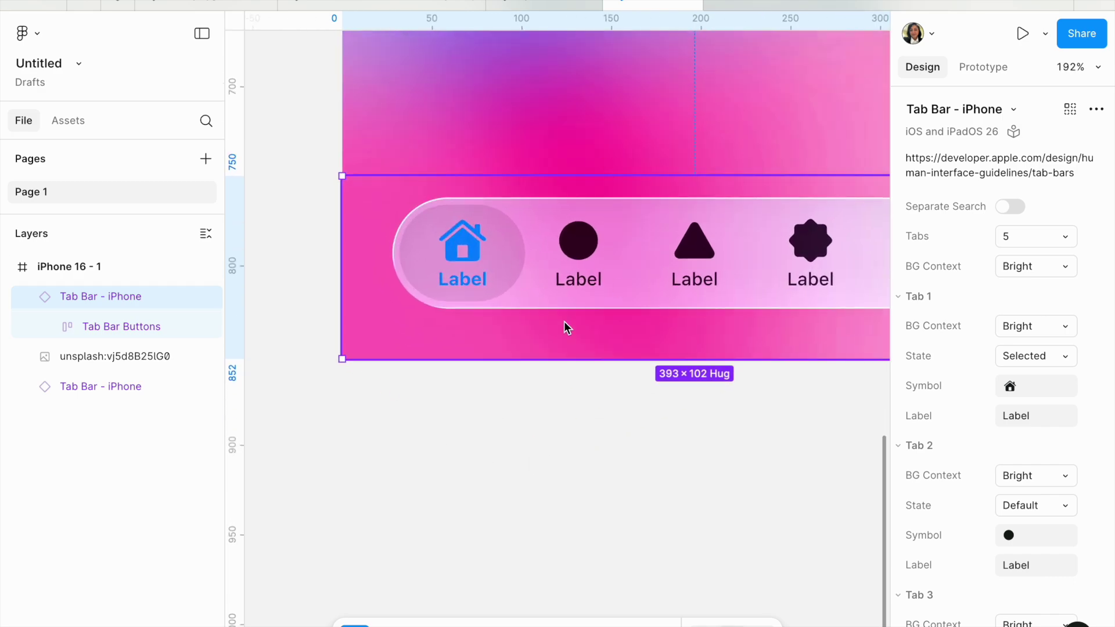
{"action": "scroll", "coordinate": [519, 364], "scroll_direction": "down", "scroll_amount": 3}
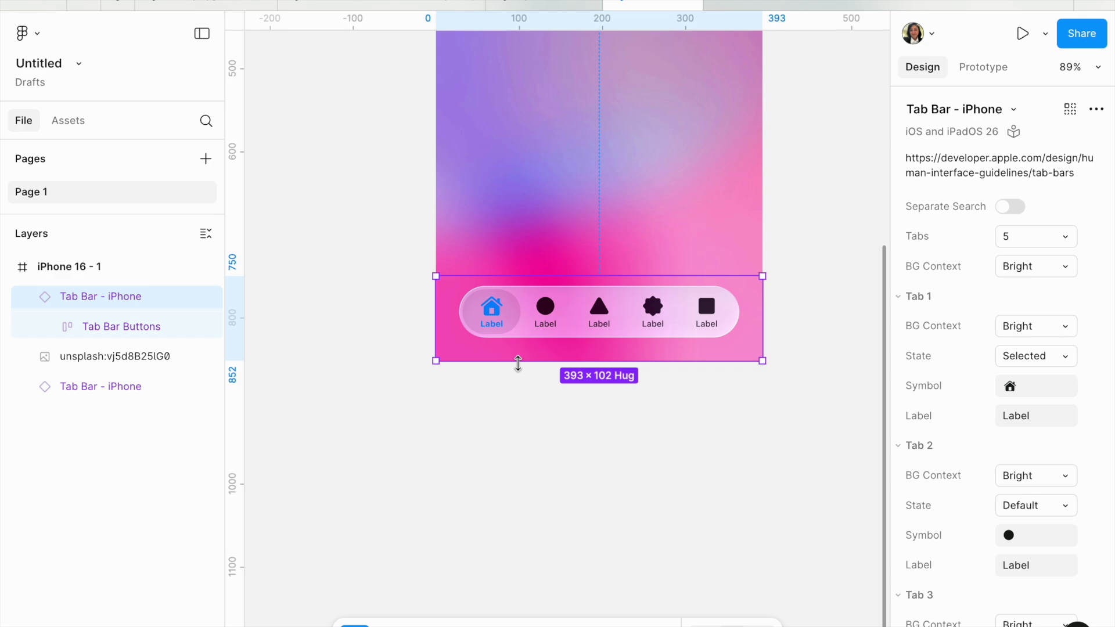
{"action": "left_click", "coordinate": [483, 439]}
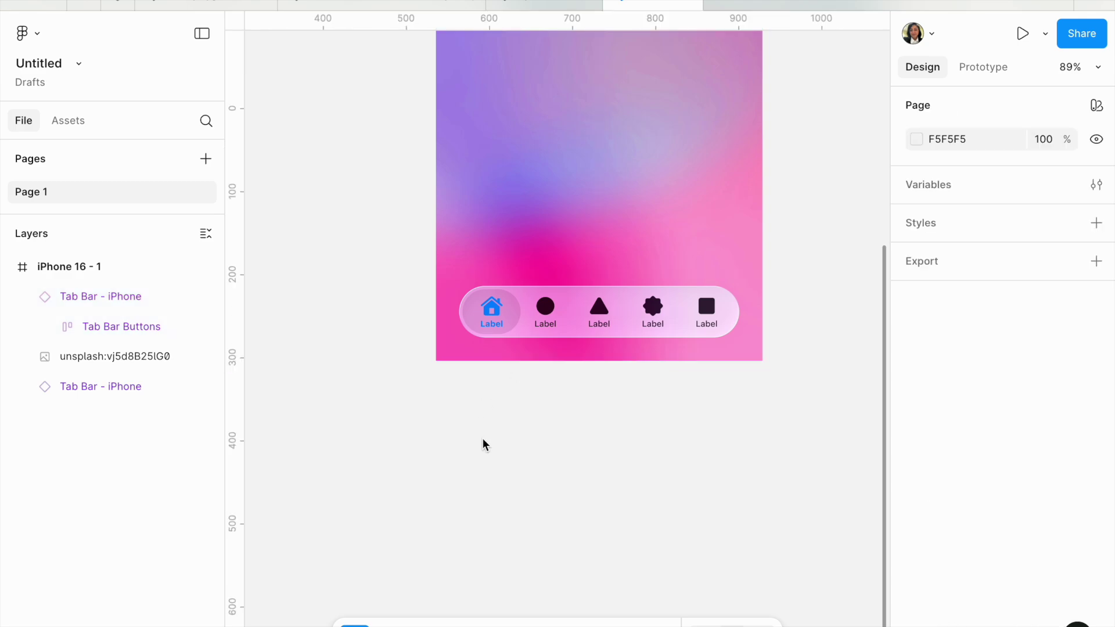
{"action": "scroll", "coordinate": [483, 445], "scroll_direction": "up", "scroll_amount": 5}
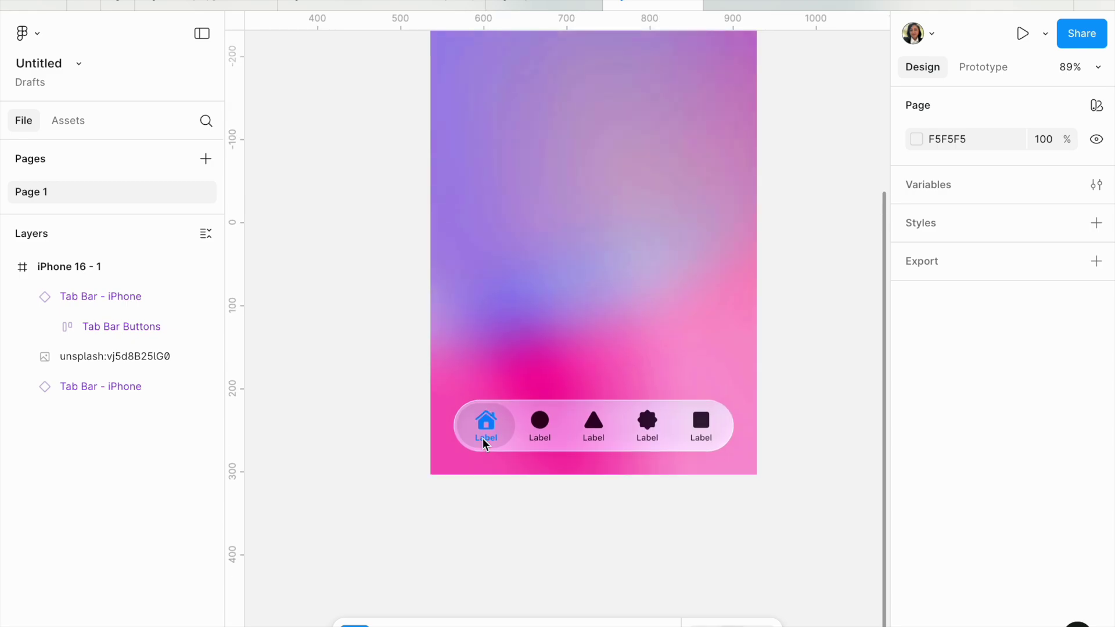
{"action": "scroll", "coordinate": [484, 443], "scroll_direction": "up", "scroll_amount": 2}
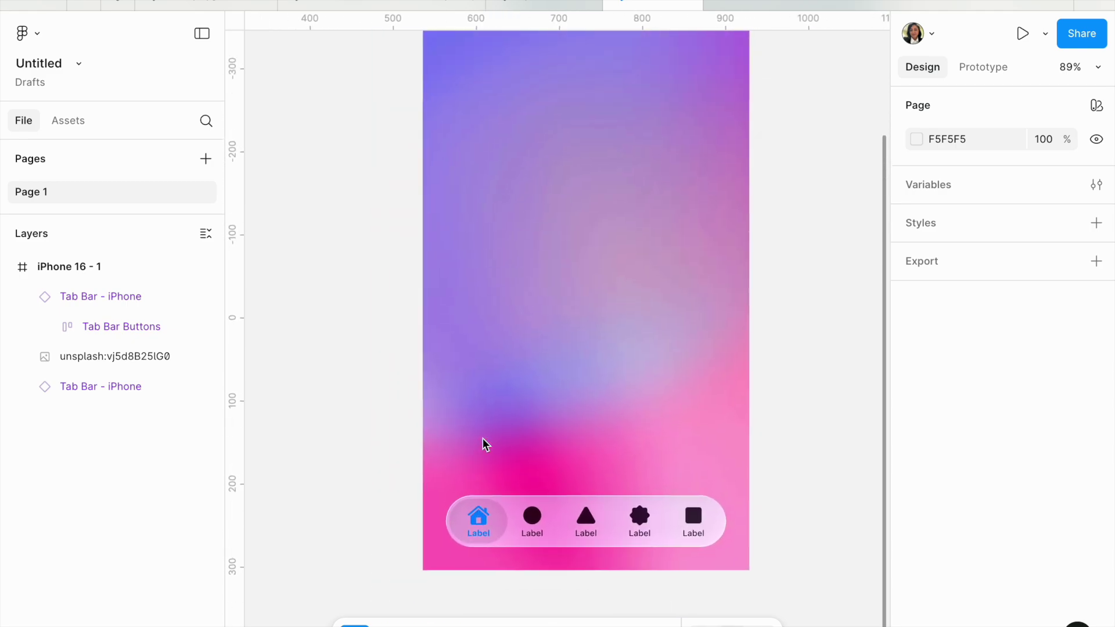
{"action": "scroll", "coordinate": [483, 440], "scroll_direction": "up", "scroll_amount": 5}
{"action": "scroll", "coordinate": [480, 425], "scroll_direction": "down", "scroll_amount": 2}
{"action": "scroll", "coordinate": [480, 425], "scroll_direction": "right", "scroll_amount": 3}
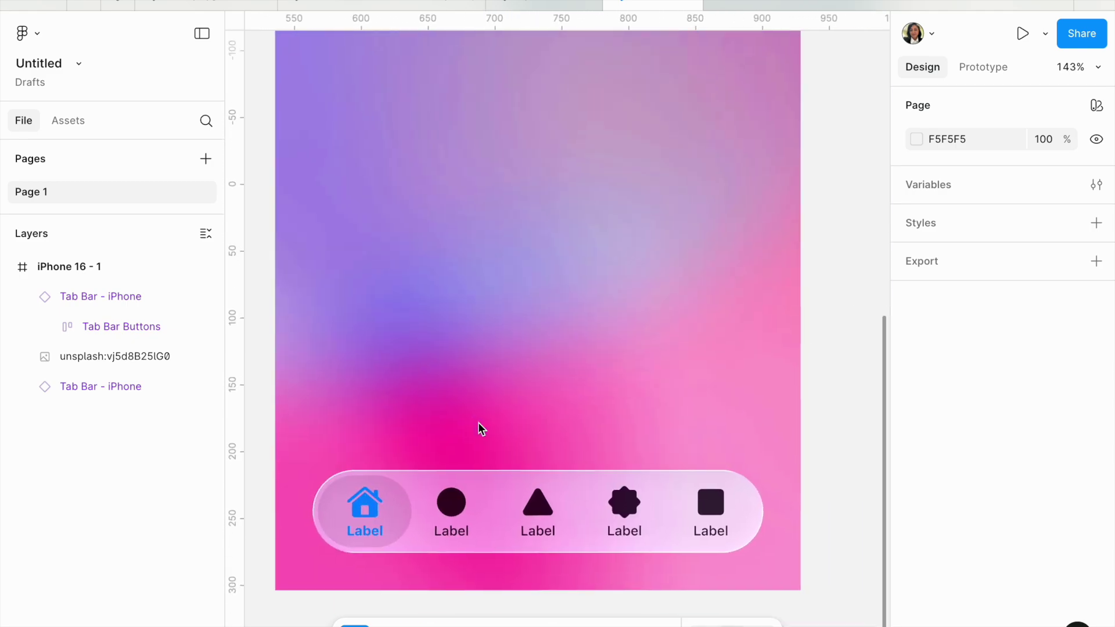
{"action": "left_click", "coordinate": [491, 555]}
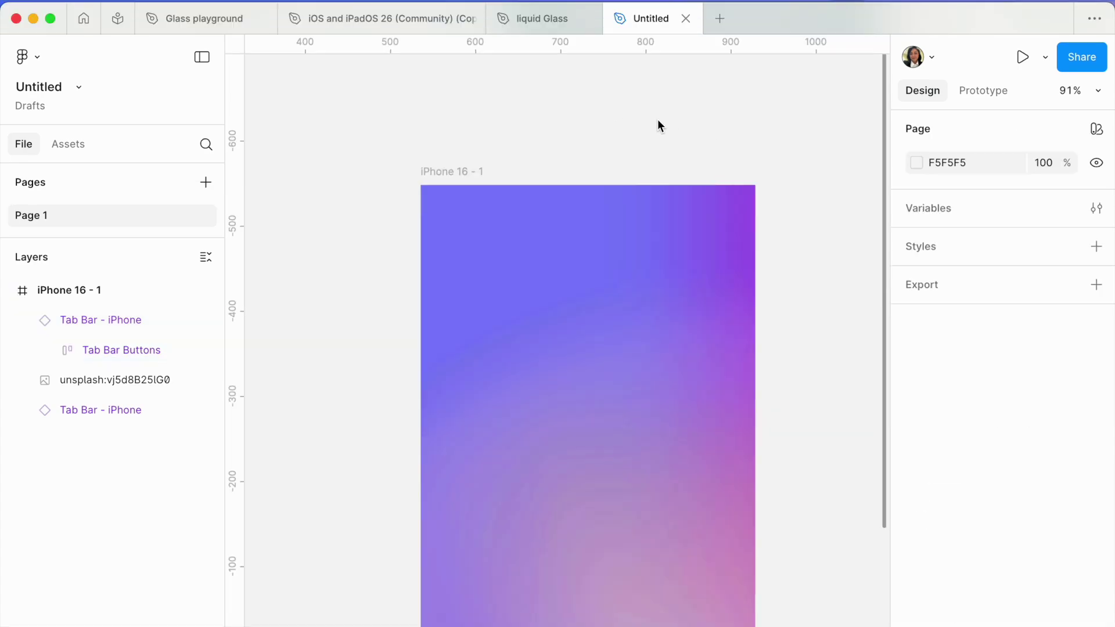
{"action": "scroll", "coordinate": [665, 134], "scroll_direction": "down", "scroll_amount": 5}
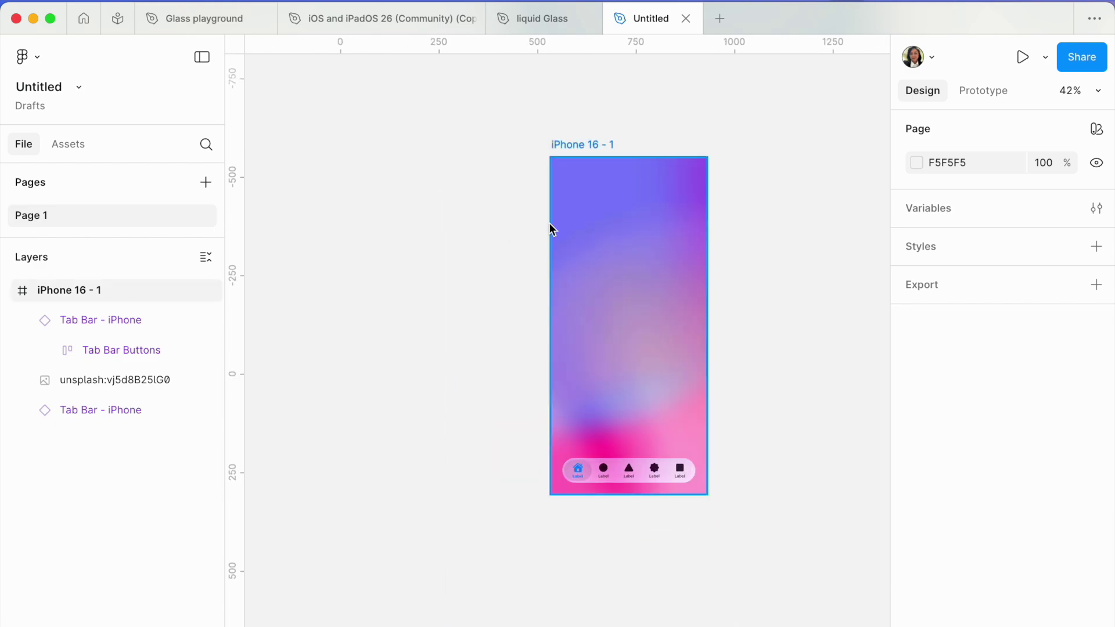
{"action": "scroll", "coordinate": [546, 183], "scroll_direction": "up", "scroll_amount": 3}
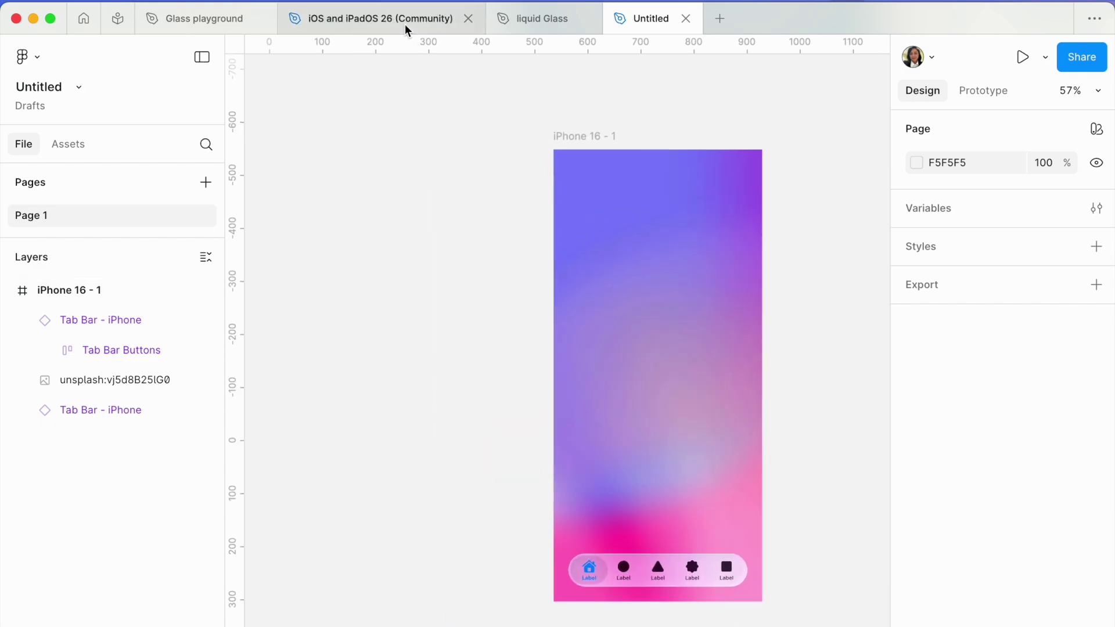
{"action": "left_click", "coordinate": [406, 23]}
{"action": "key", "text": "Escape"}
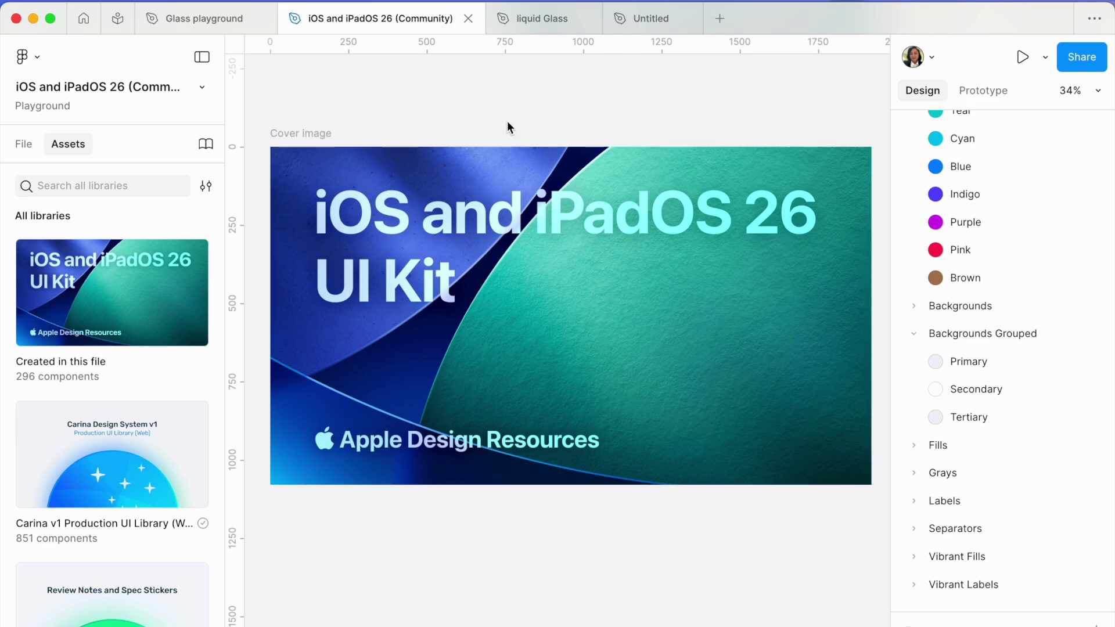
{"action": "scroll", "coordinate": [485, 110], "scroll_direction": "up", "scroll_amount": 2}
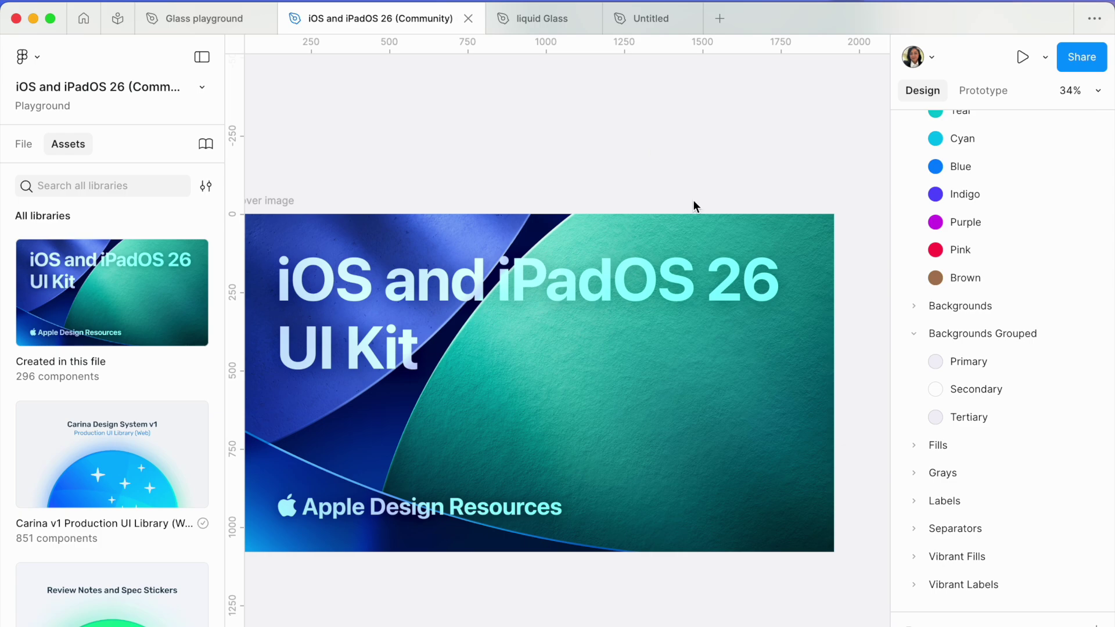
{"action": "scroll", "coordinate": [978, 252], "scroll_direction": "up", "scroll_amount": 10}
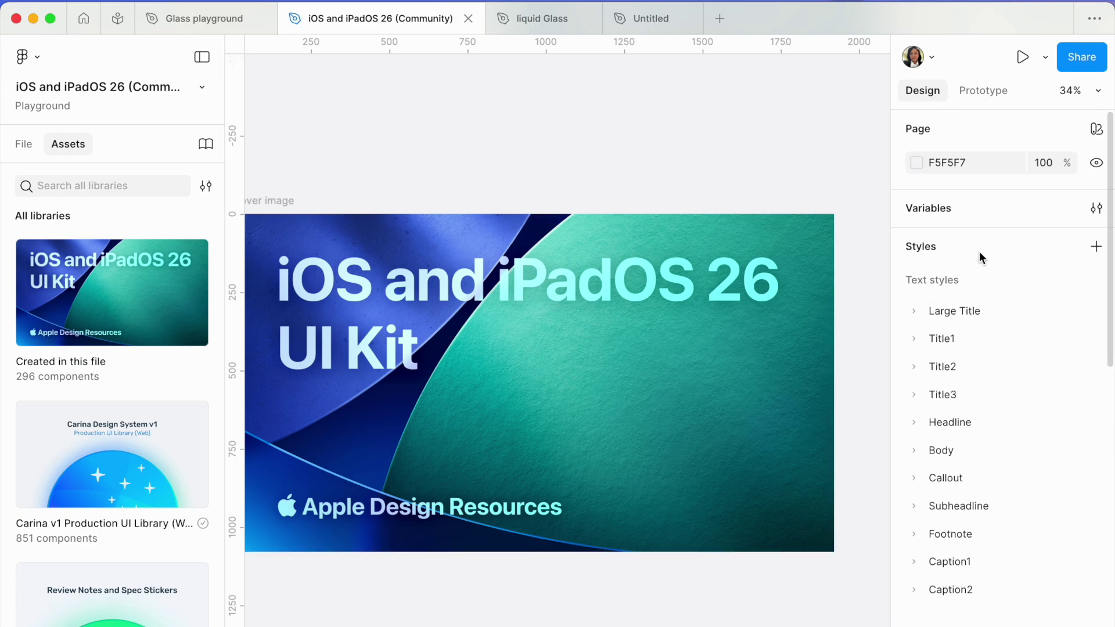
{"action": "left_click", "coordinate": [1097, 215]}
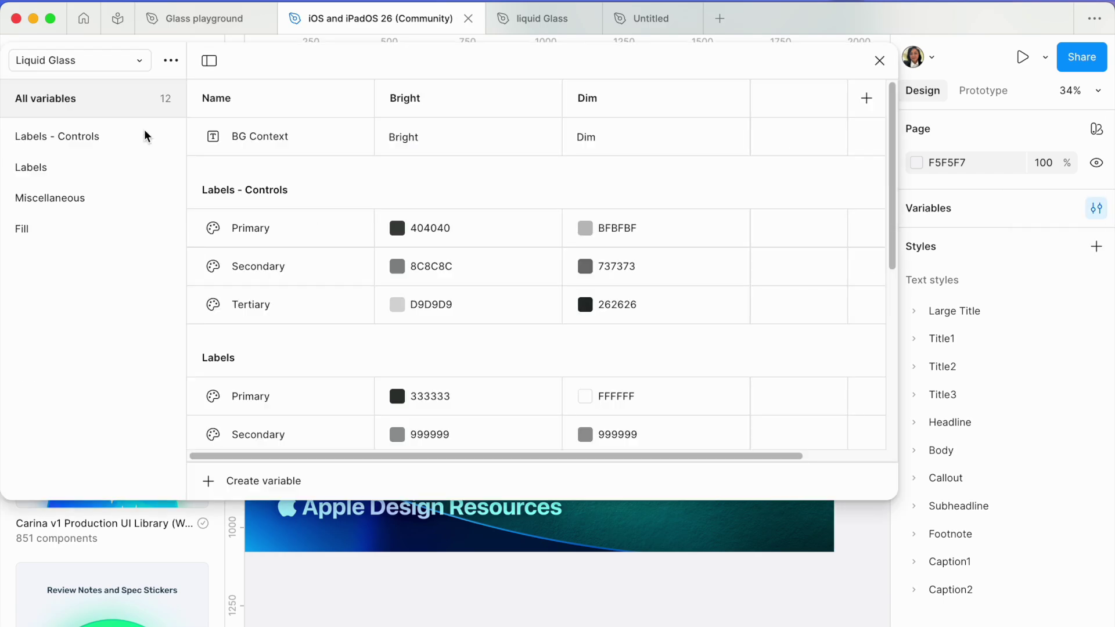
{"action": "left_click", "coordinate": [140, 60]}
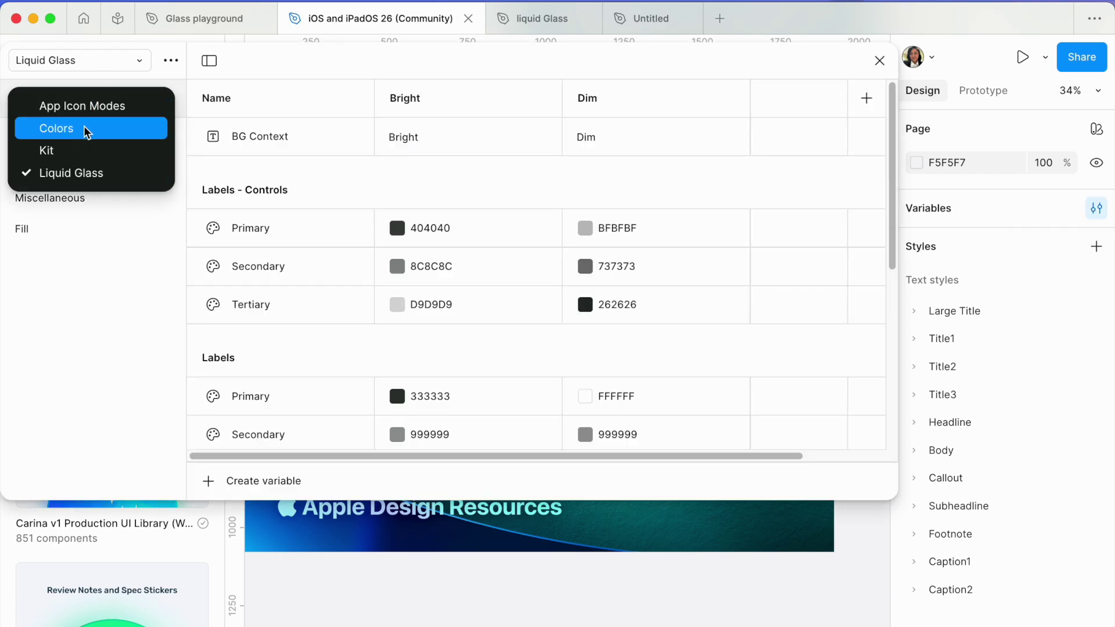
{"action": "left_click", "coordinate": [108, 107]}
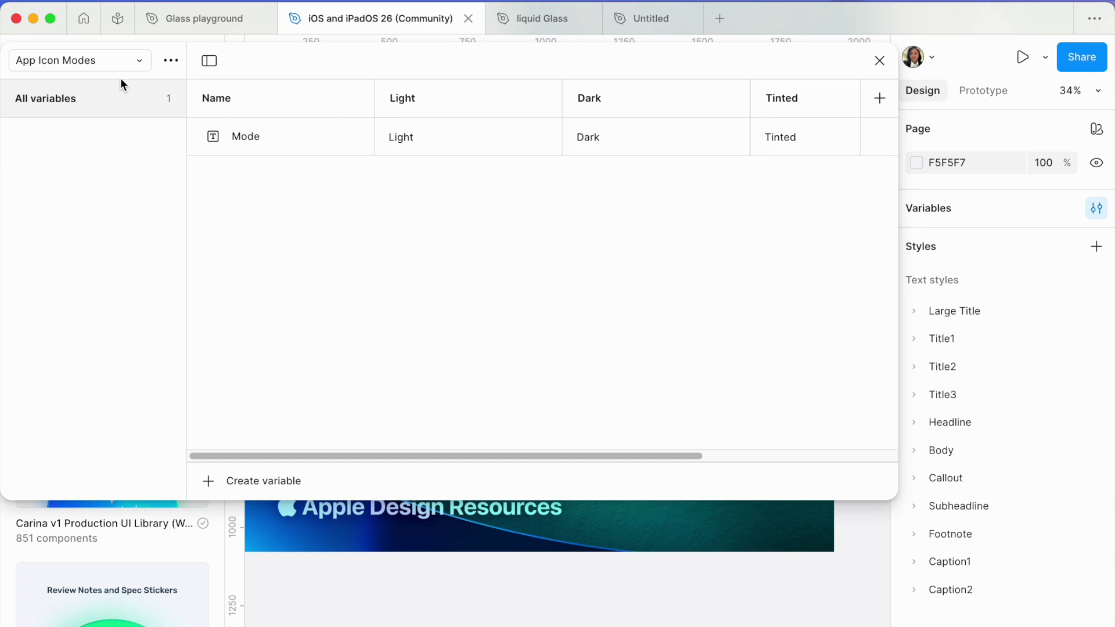
{"action": "left_click", "coordinate": [132, 63]}
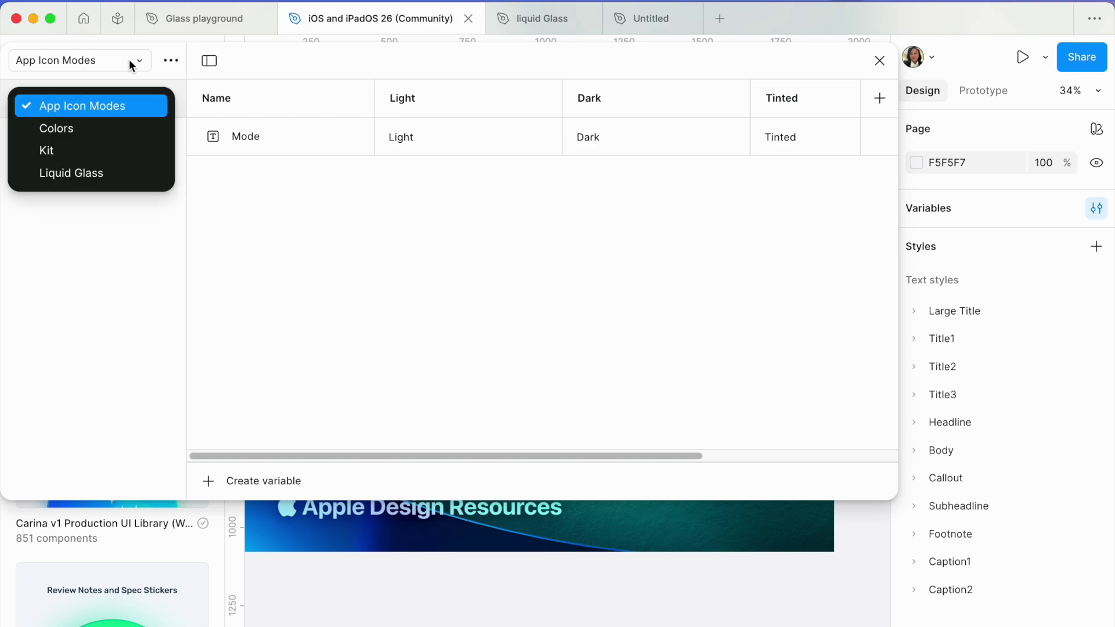
{"action": "left_click", "coordinate": [92, 130]}
{"action": "left_click", "coordinate": [81, 60]}
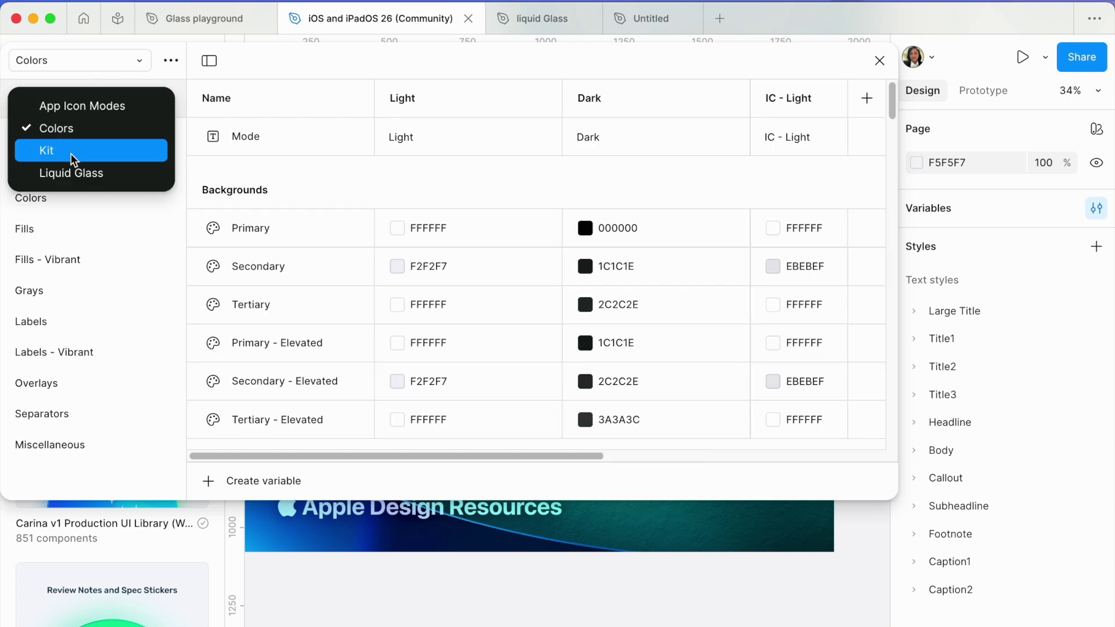
{"action": "left_click", "coordinate": [71, 152]}
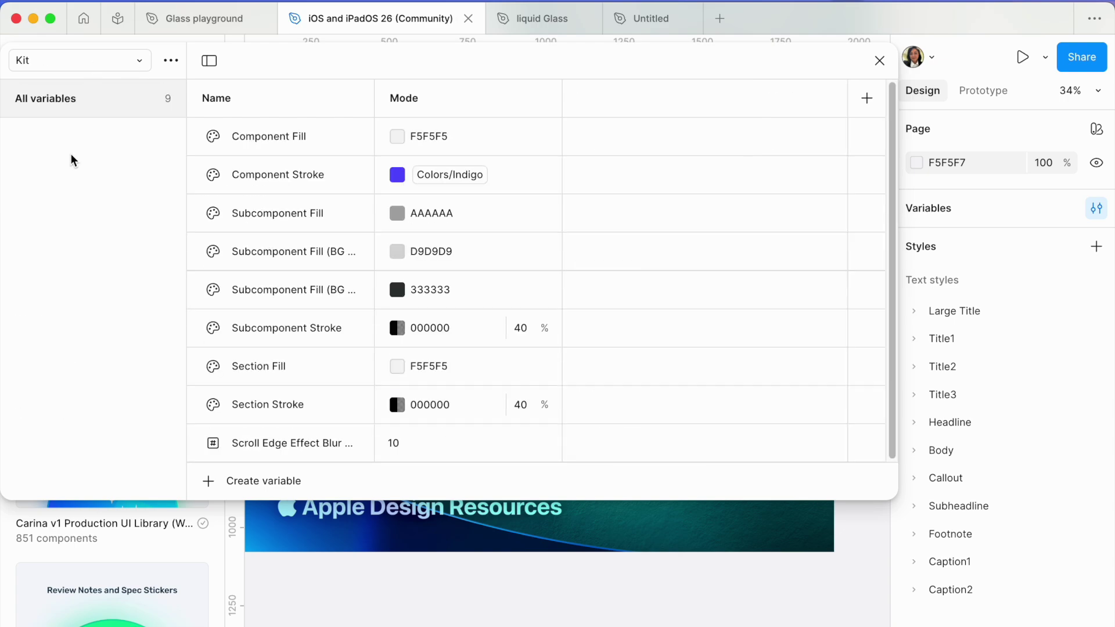
{"action": "left_click", "coordinate": [140, 62]}
{"action": "left_click", "coordinate": [88, 183]}
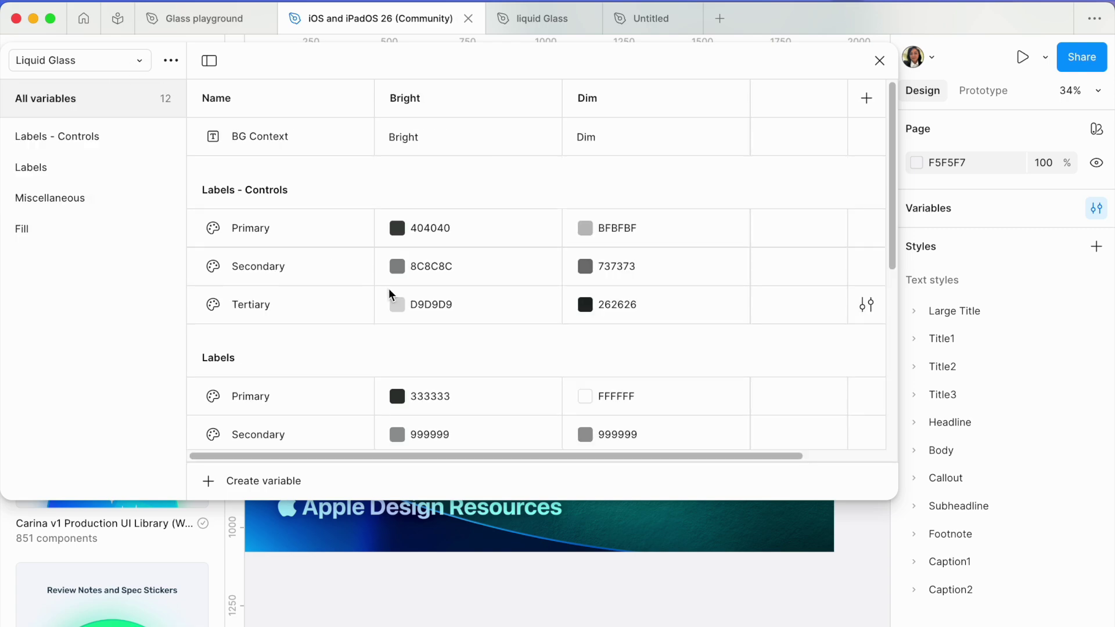
{"action": "scroll", "coordinate": [388, 290], "scroll_direction": "down", "scroll_amount": 10}
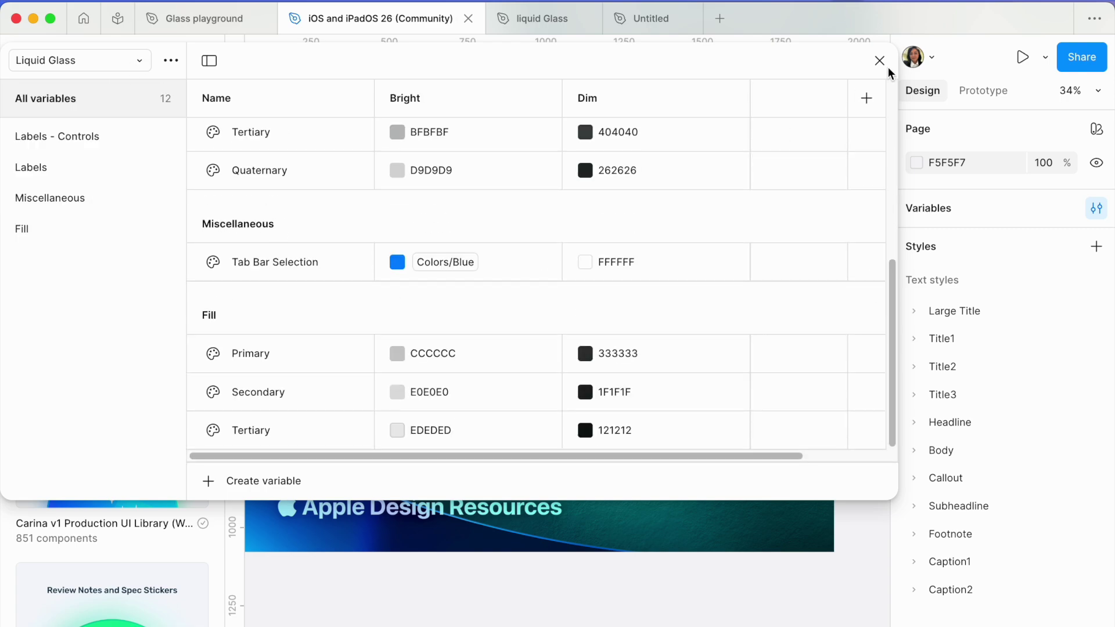
{"action": "scroll", "coordinate": [589, 242], "scroll_direction": "up", "scroll_amount": 10}
{"action": "left_click", "coordinate": [50, 198]}
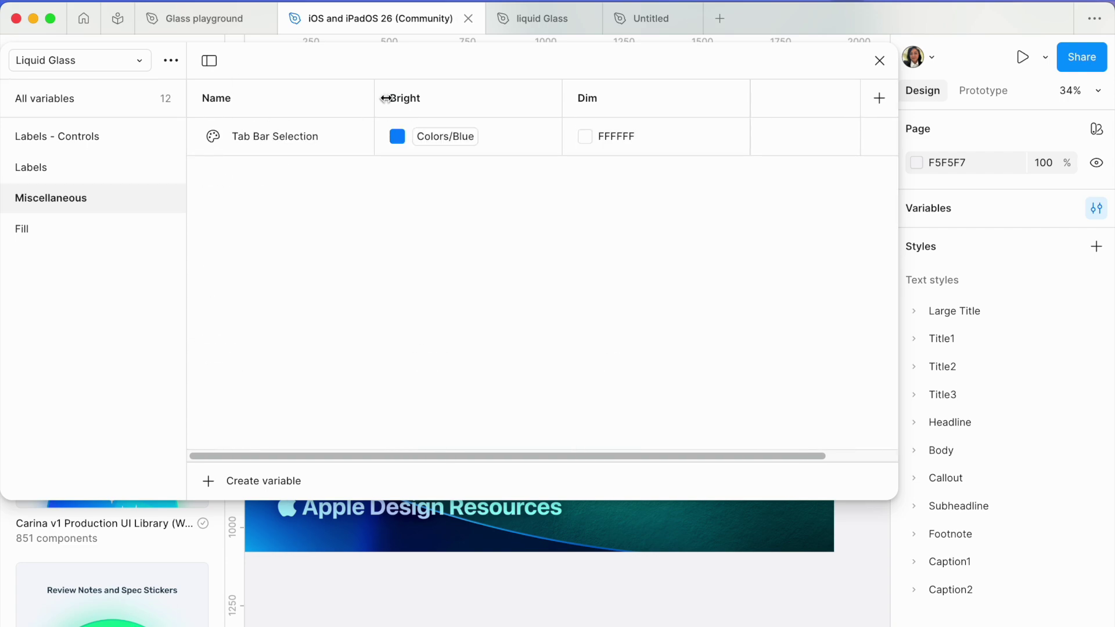
{"action": "left_click", "coordinate": [875, 60]}
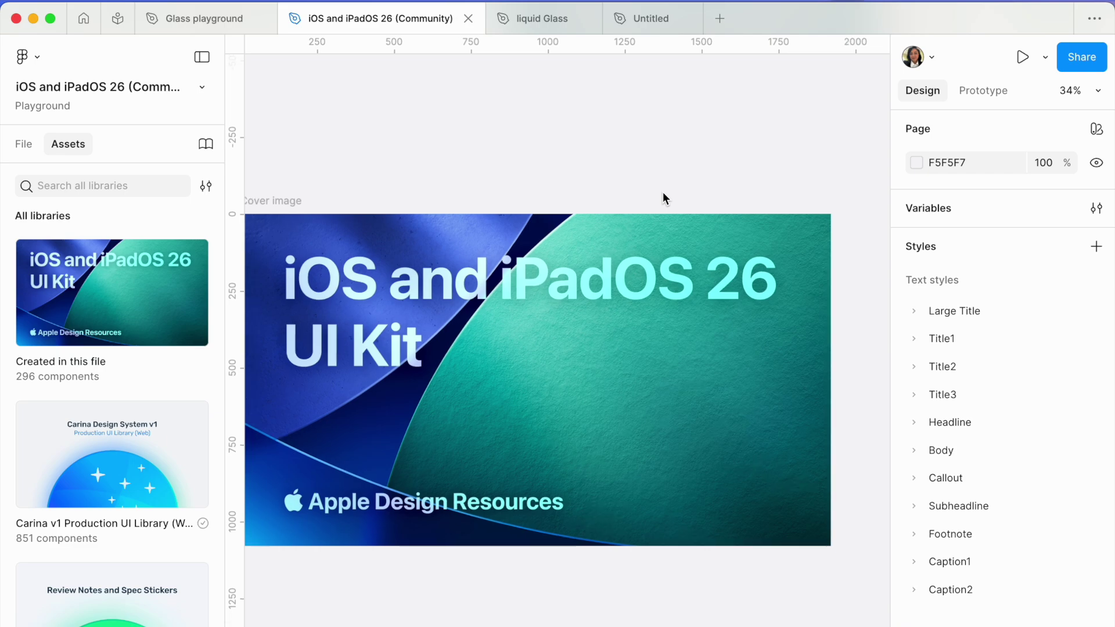
{"action": "scroll", "coordinate": [663, 191], "scroll_direction": "down", "scroll_amount": 3}
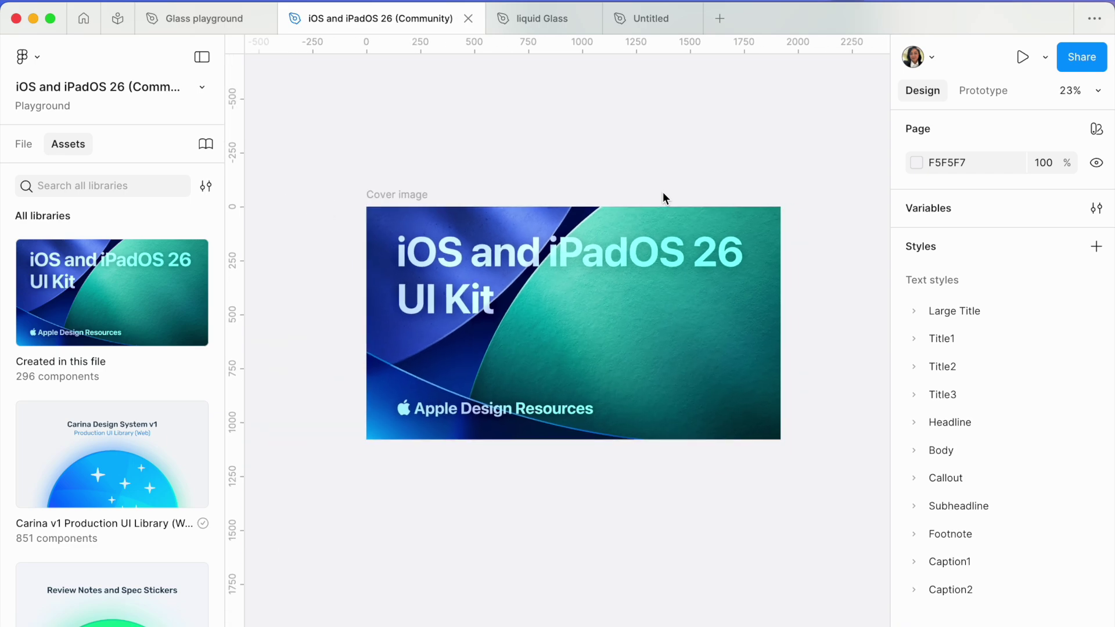
Step: Browse the library to Color Pickers and place a 28 × 28 Picker Button on the canvas
{"action": "left_click", "coordinate": [16, 150]}
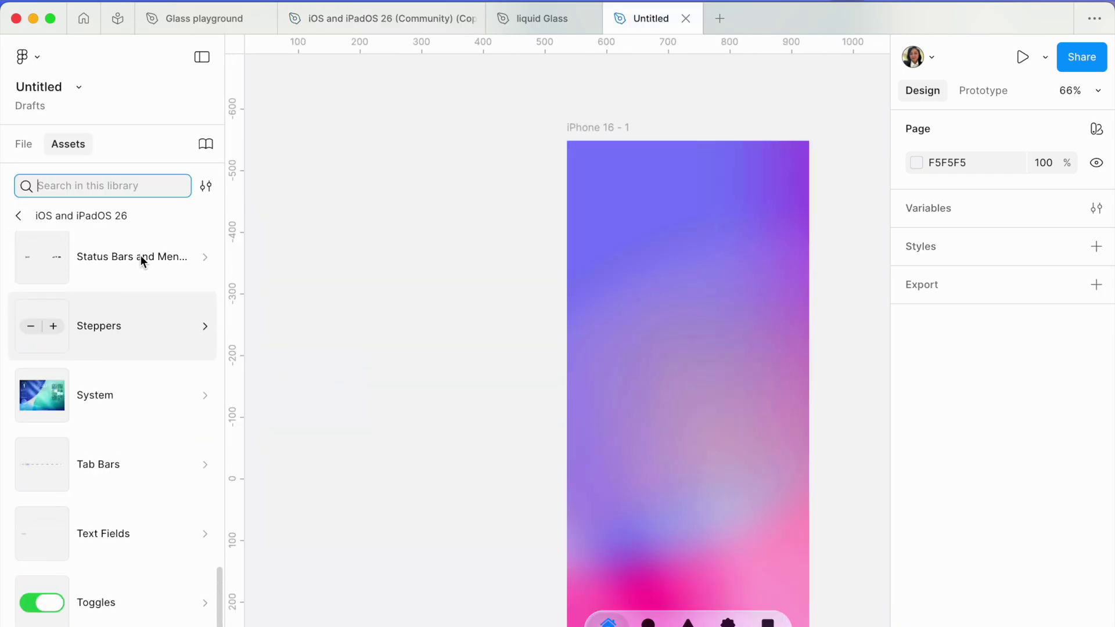
{"action": "scroll", "coordinate": [140, 256], "scroll_direction": "up", "scroll_amount": 2}
{"action": "scroll", "coordinate": [141, 255], "scroll_direction": "down", "scroll_amount": 5}
{"action": "scroll", "coordinate": [151, 279], "scroll_direction": "down", "scroll_amount": 2}
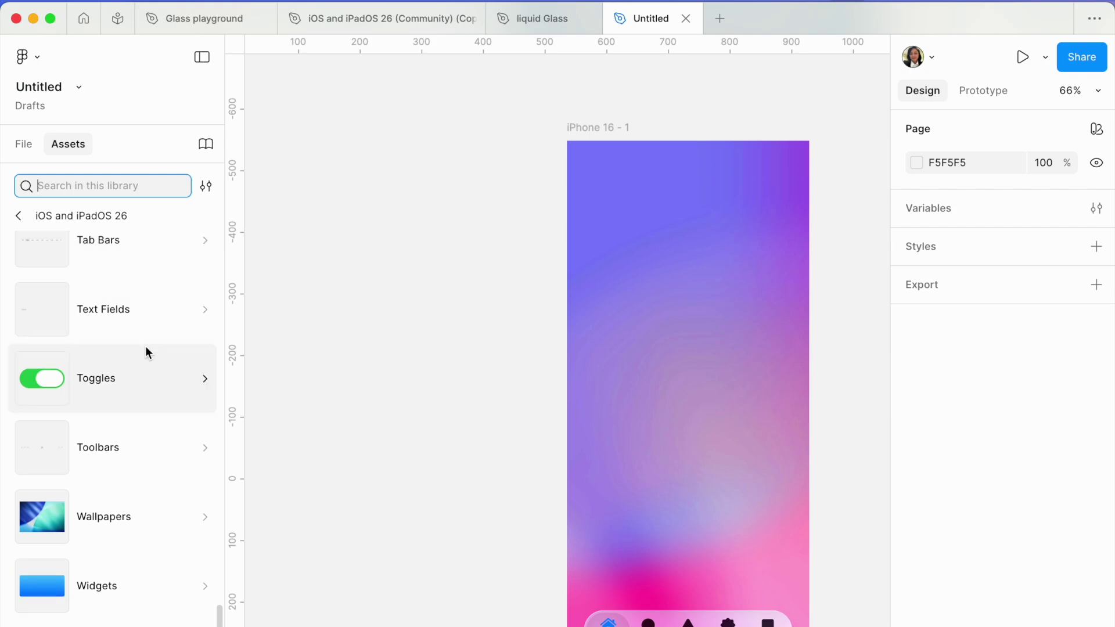
{"action": "scroll", "coordinate": [145, 348], "scroll_direction": "up", "scroll_amount": 20}
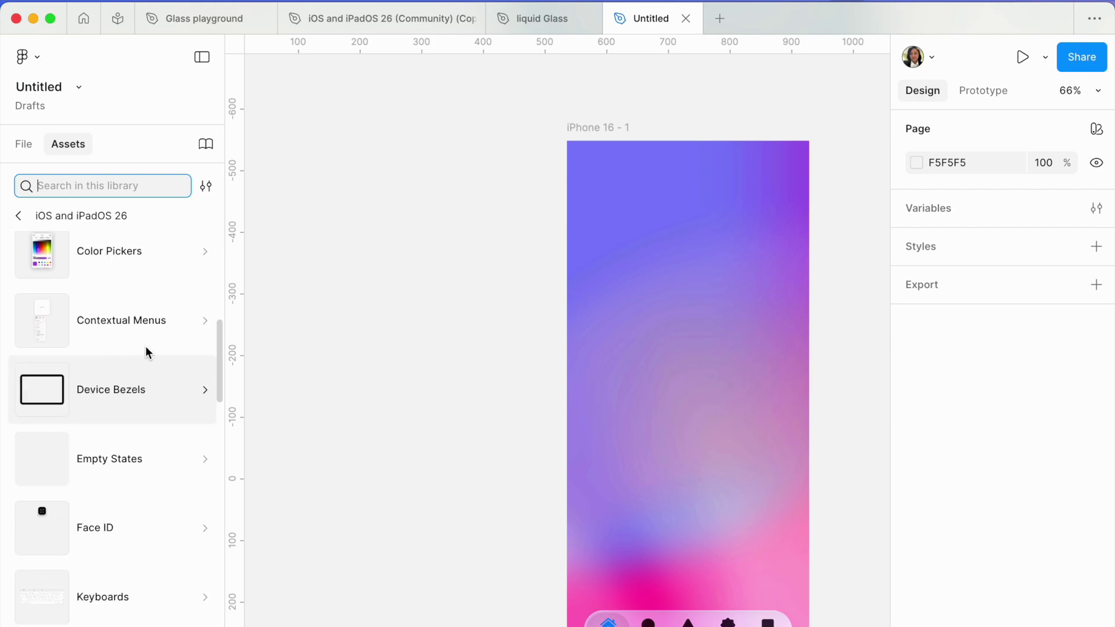
{"action": "scroll", "coordinate": [147, 353], "scroll_direction": "up", "scroll_amount": 1}
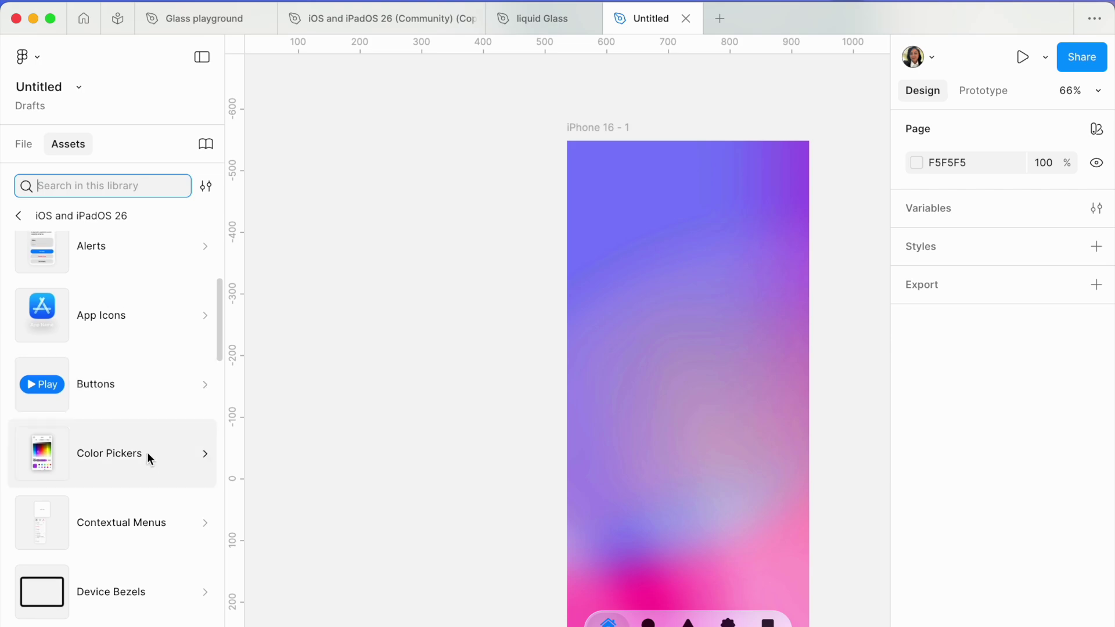
{"action": "left_click", "coordinate": [147, 451]}
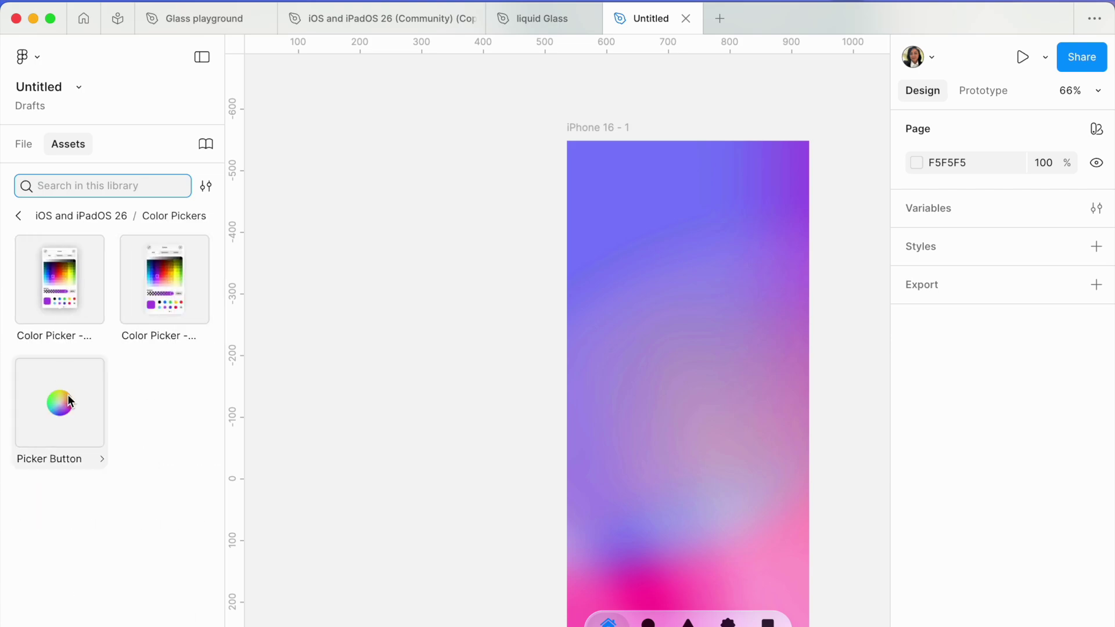
{"action": "left_click_drag", "start_coordinate": [68, 397], "coordinate": [489, 359]}
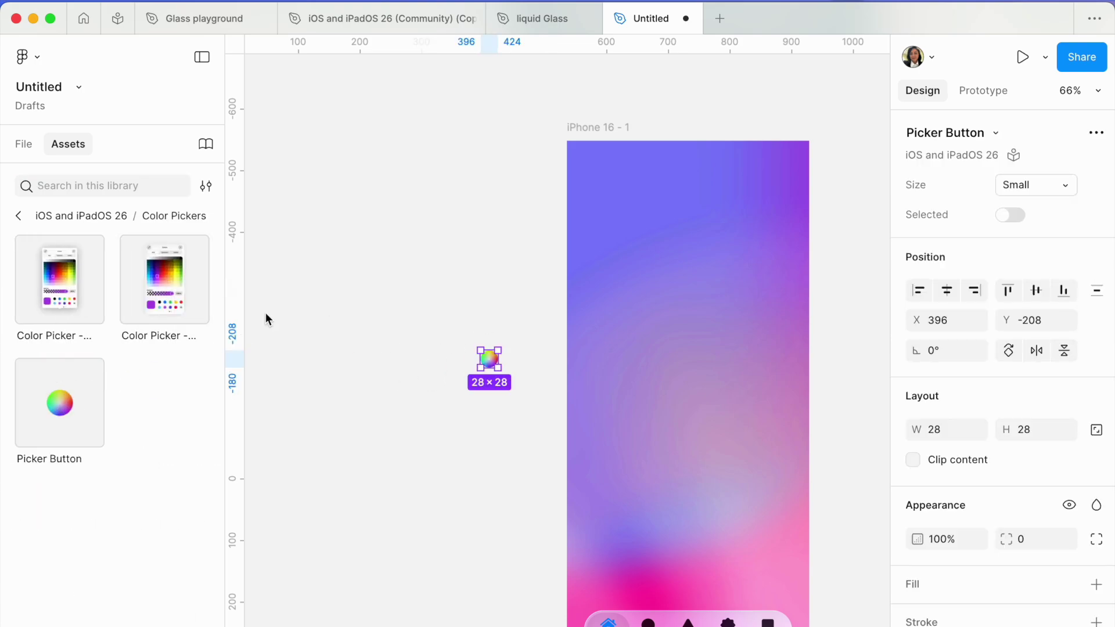
Step: Drop a 402 × 706 Color Picker - iPhone and position it over the iPhone 16 frame's top
{"action": "left_click_drag", "start_coordinate": [164, 279], "coordinate": [463, 344]}
{"action": "scroll", "coordinate": [534, 340], "scroll_direction": "down", "scroll_amount": 2}
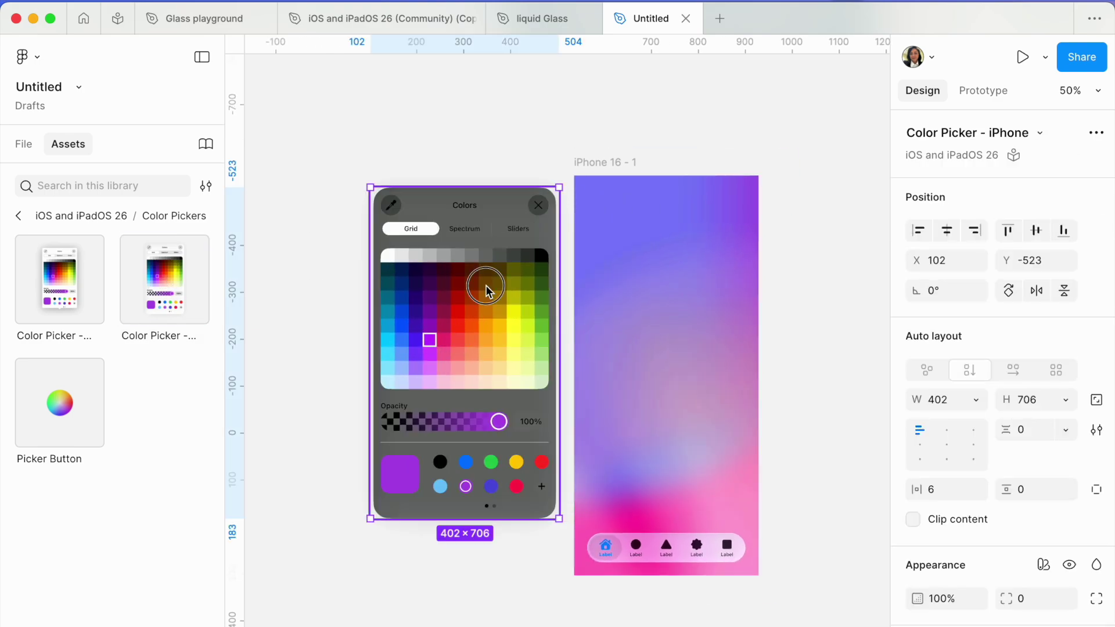
{"action": "left_click_drag", "start_coordinate": [485, 284], "coordinate": [681, 274]}
{"action": "scroll", "coordinate": [681, 274], "scroll_direction": "up", "scroll_amount": 5}
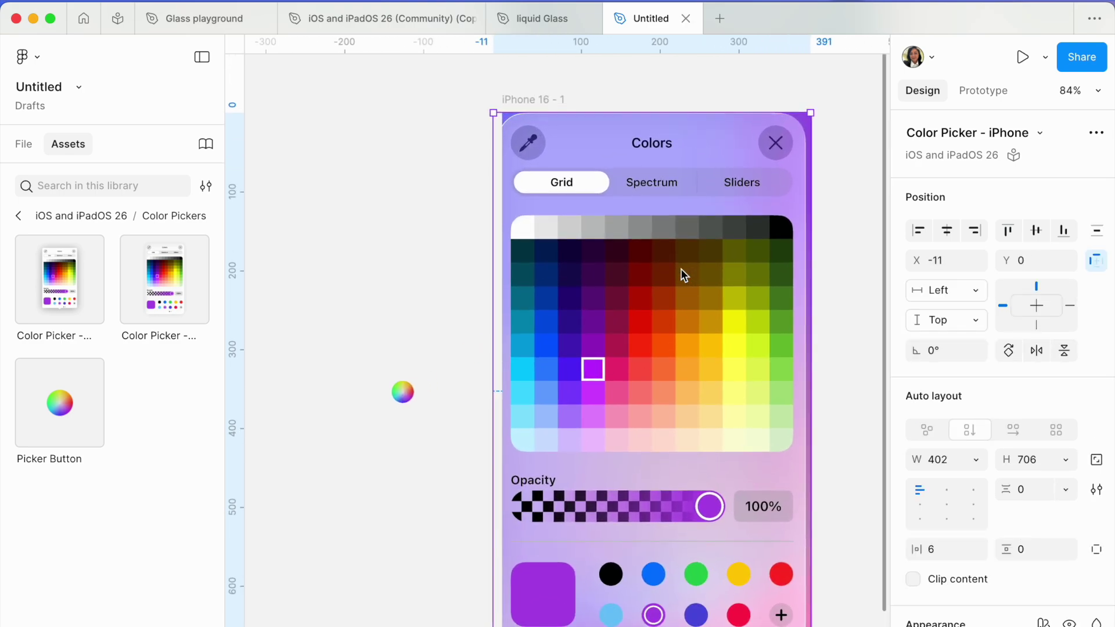
{"action": "scroll", "coordinate": [680, 275], "scroll_direction": "down", "scroll_amount": 4}
{"action": "scroll", "coordinate": [681, 275], "scroll_direction": "right", "scroll_amount": 2}
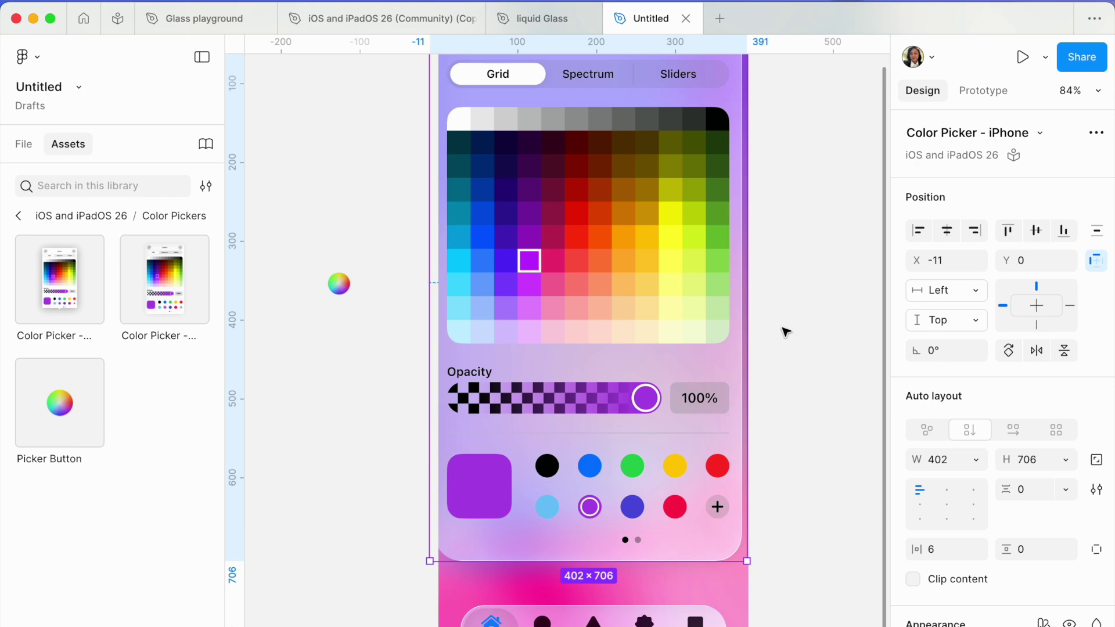
{"action": "scroll", "coordinate": [782, 329], "scroll_direction": "down", "scroll_amount": 3}
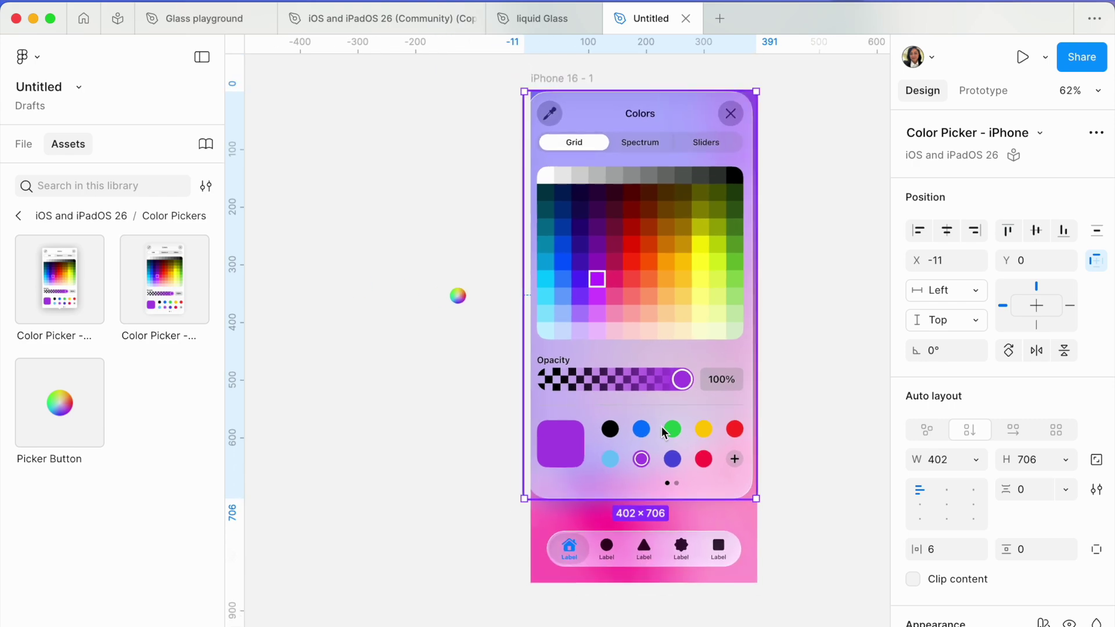
{"action": "mouse_move", "coordinate": [661, 428]}
{"action": "left_mouse_down"}
{"action": "mouse_move", "coordinate": [394, 450]}
{"action": "mouse_move", "coordinate": [587, 379]}
{"action": "mouse_move", "coordinate": [689, 399]}
{"action": "mouse_move", "coordinate": [670, 422]}
{"action": "left_mouse_up"}
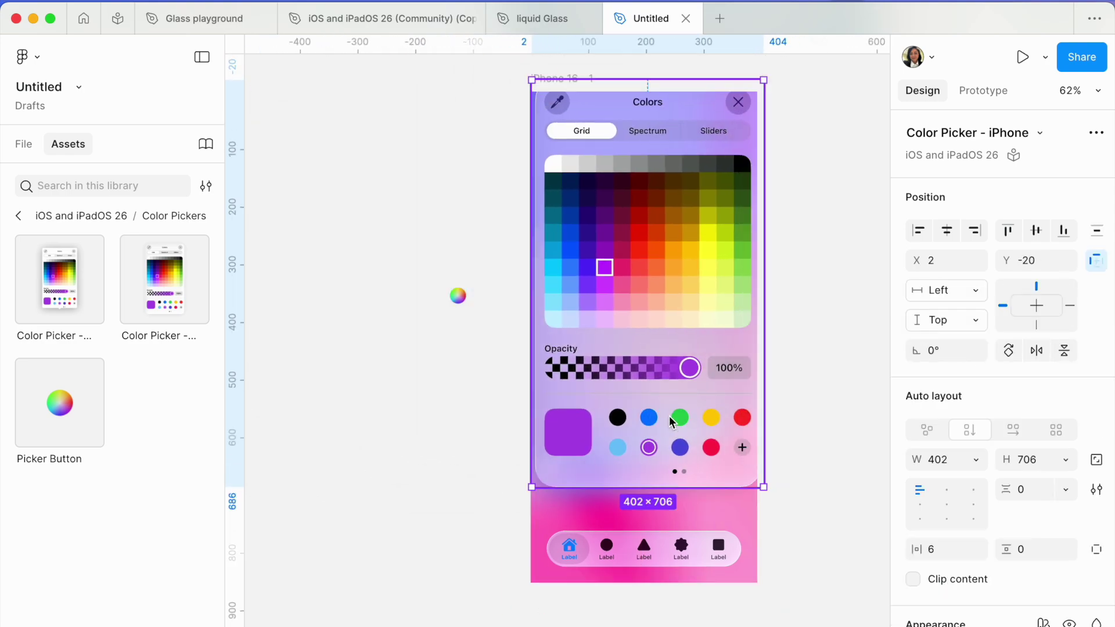